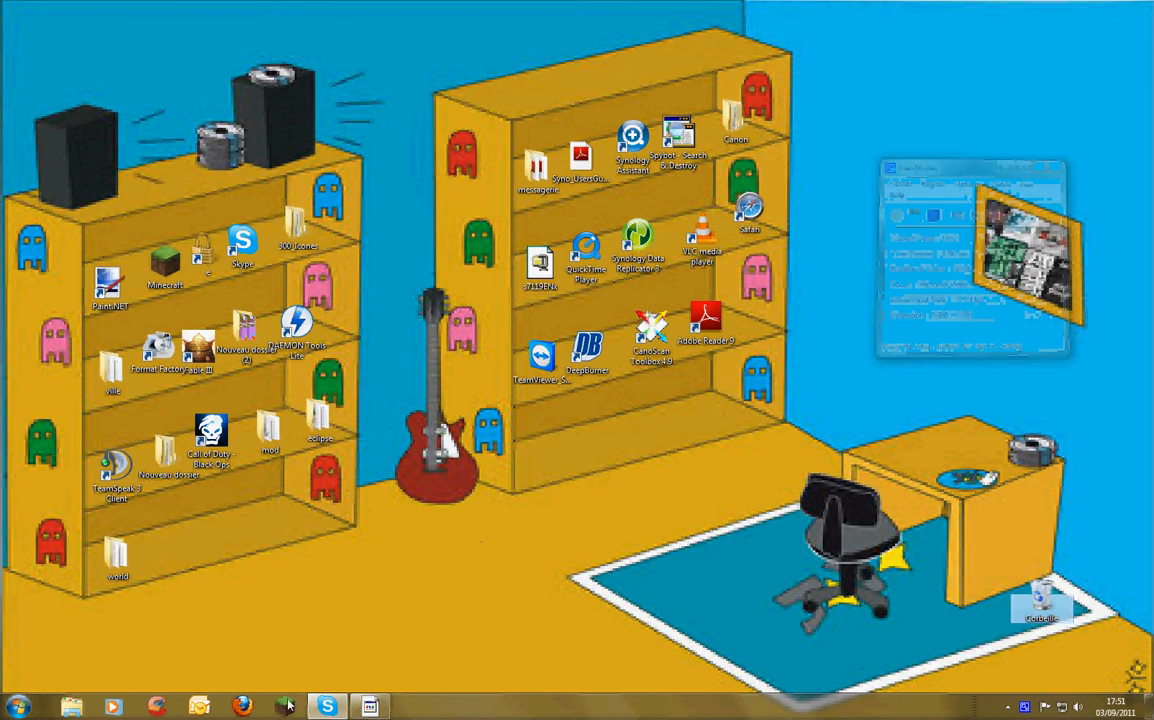
- Create a new folder on the desktop, place it beside the world folder, and name it "server bukkit"
{"action": "right_click", "coordinate": [381, 541]}
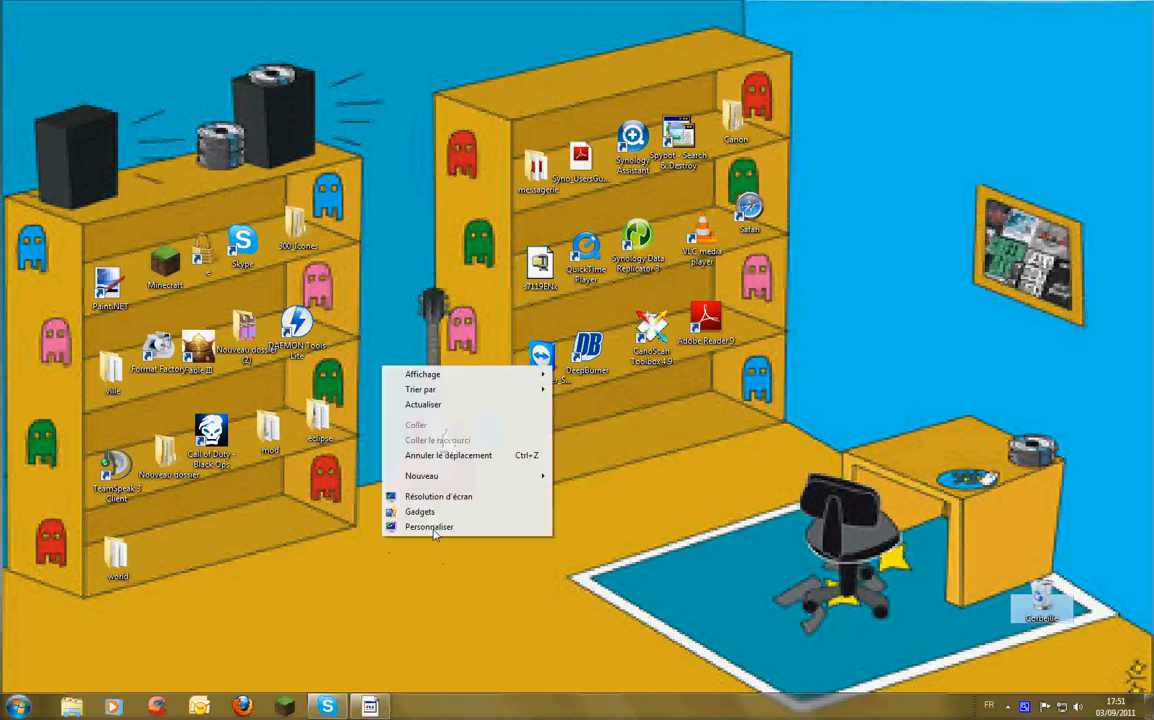
{"action": "mouse_move", "coordinate": [500, 478]}
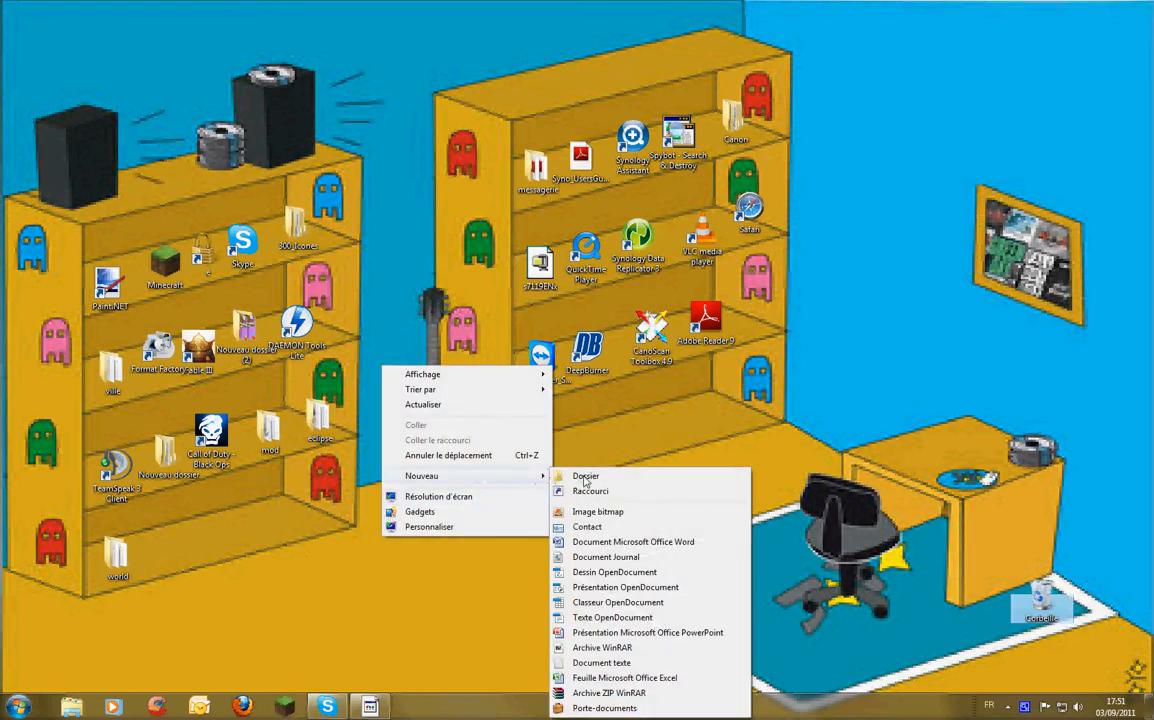
{"action": "left_click", "coordinate": [586, 477]}
{"action": "mouse_move", "coordinate": [402, 561]}
{"action": "left_mouse_down"}
{"action": "mouse_move", "coordinate": [268, 546]}
{"action": "mouse_move", "coordinate": [163, 552]}
{"action": "mouse_move", "coordinate": [296, 632]}
{"action": "left_mouse_up"}
{"action": "left_click_drag", "start_coordinate": [327, 513], "coordinate": [511, 690]}
{"action": "right_click", "coordinate": [180, 549]}
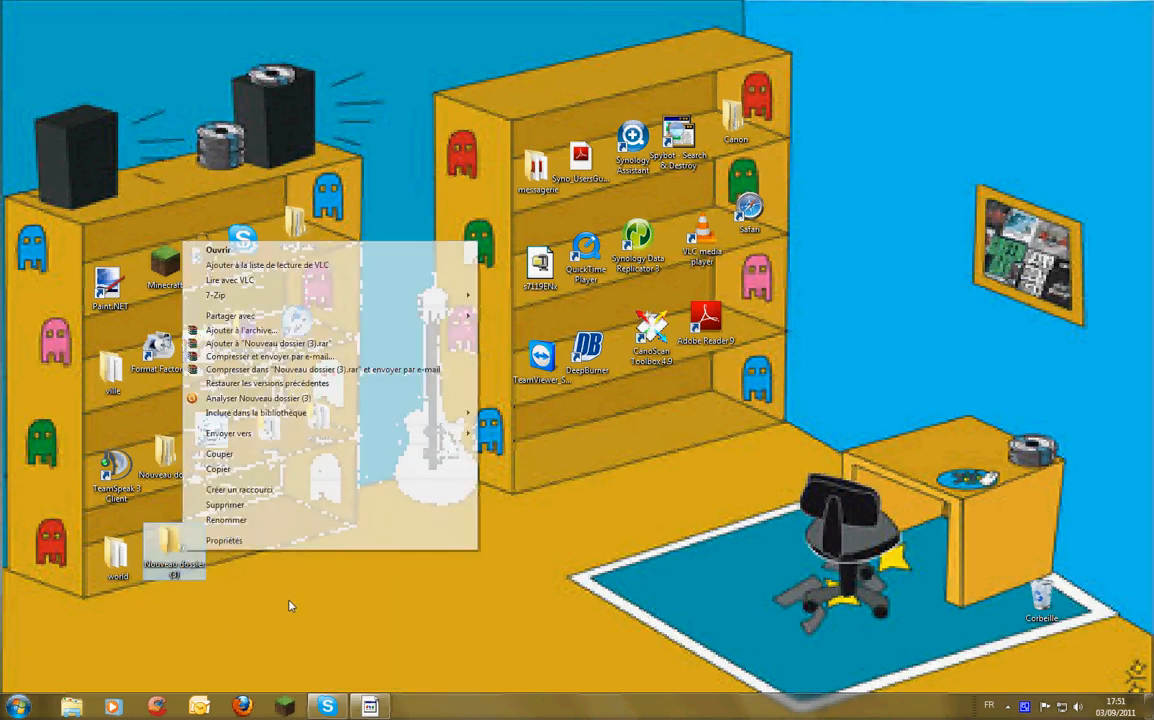
{"action": "left_click", "coordinate": [251, 521]}
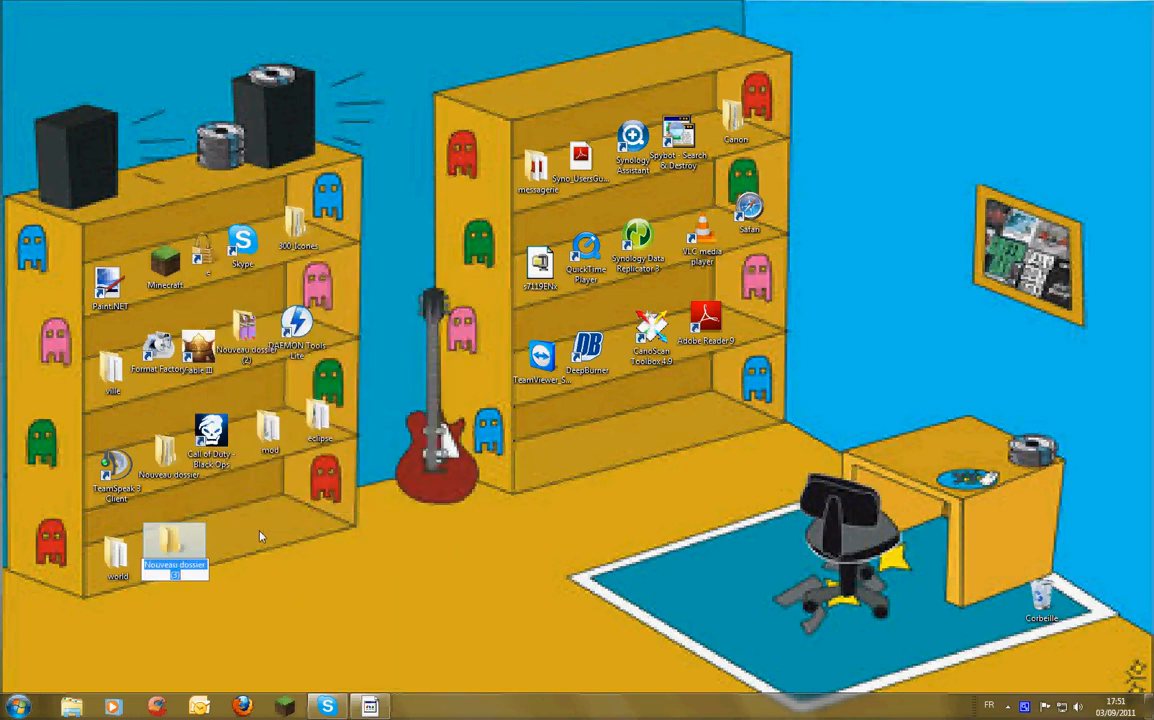
{"action": "type", "text": "serv"}
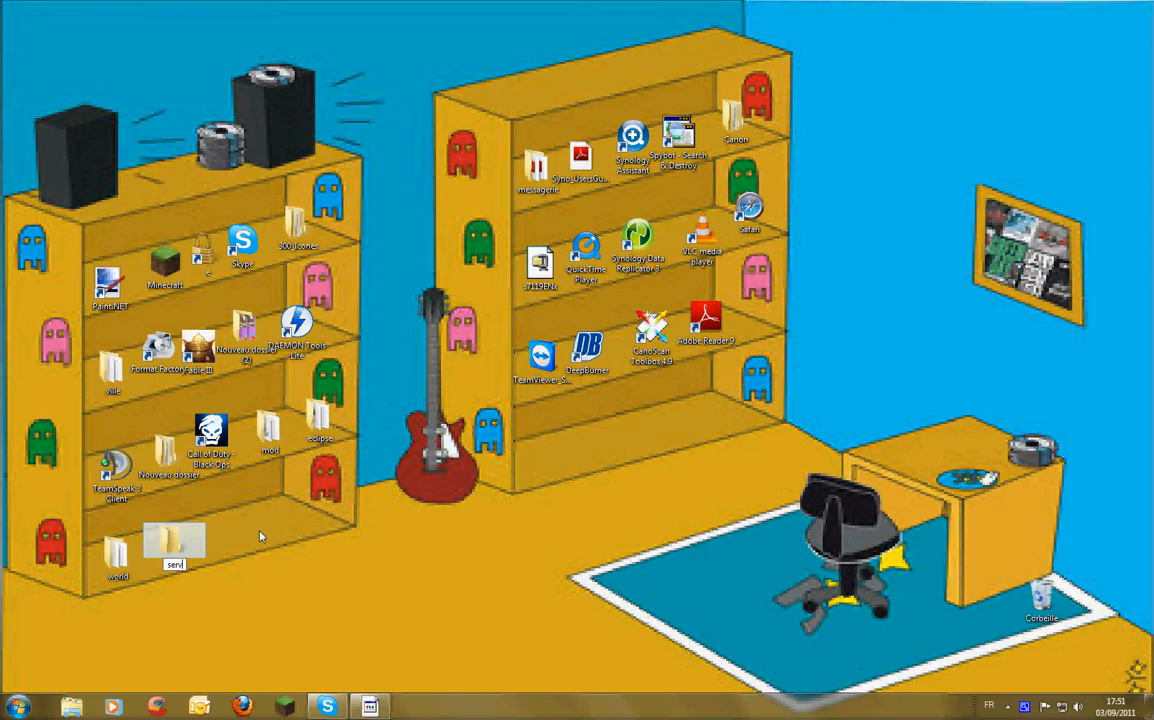
{"action": "type", "text": "er bukkit"}
{"action": "key", "text": "Return"}
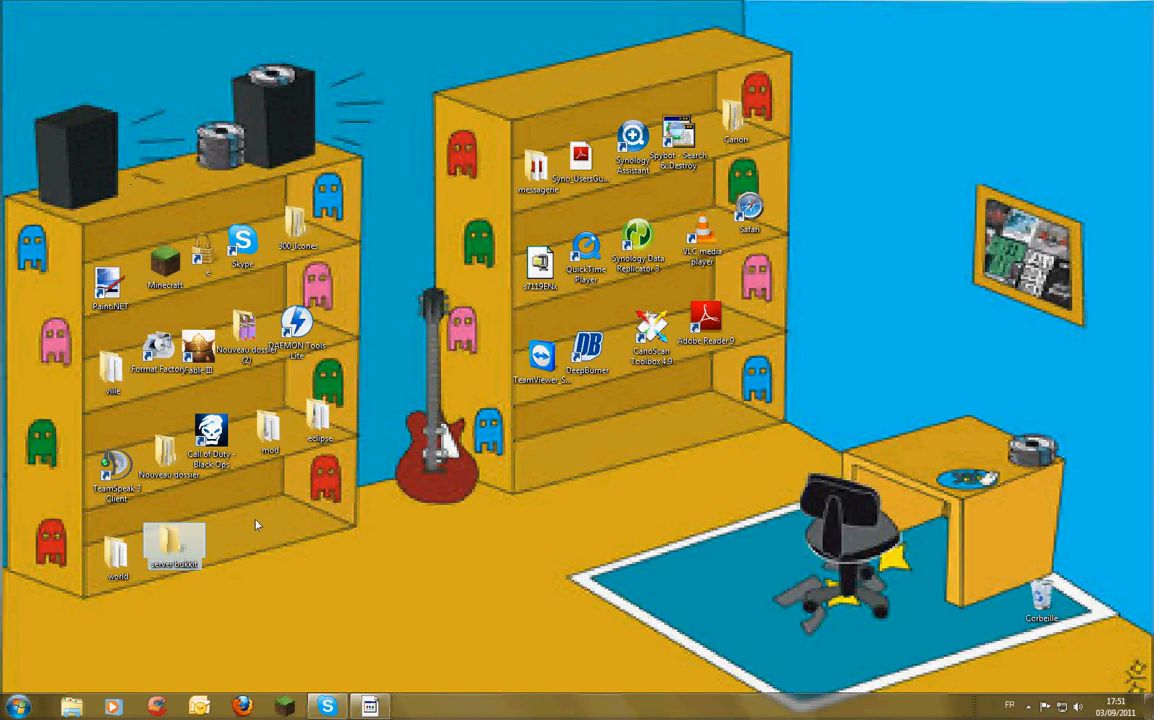
- Open the server bukkit folder and reposition its window on the desktop
{"action": "double_click", "coordinate": [168, 550]}
{"action": "left_click_drag", "start_coordinate": [122, 512], "coordinate": [255, 570]}
{"action": "left_click_drag", "start_coordinate": [90, 557], "coordinate": [277, 627]}
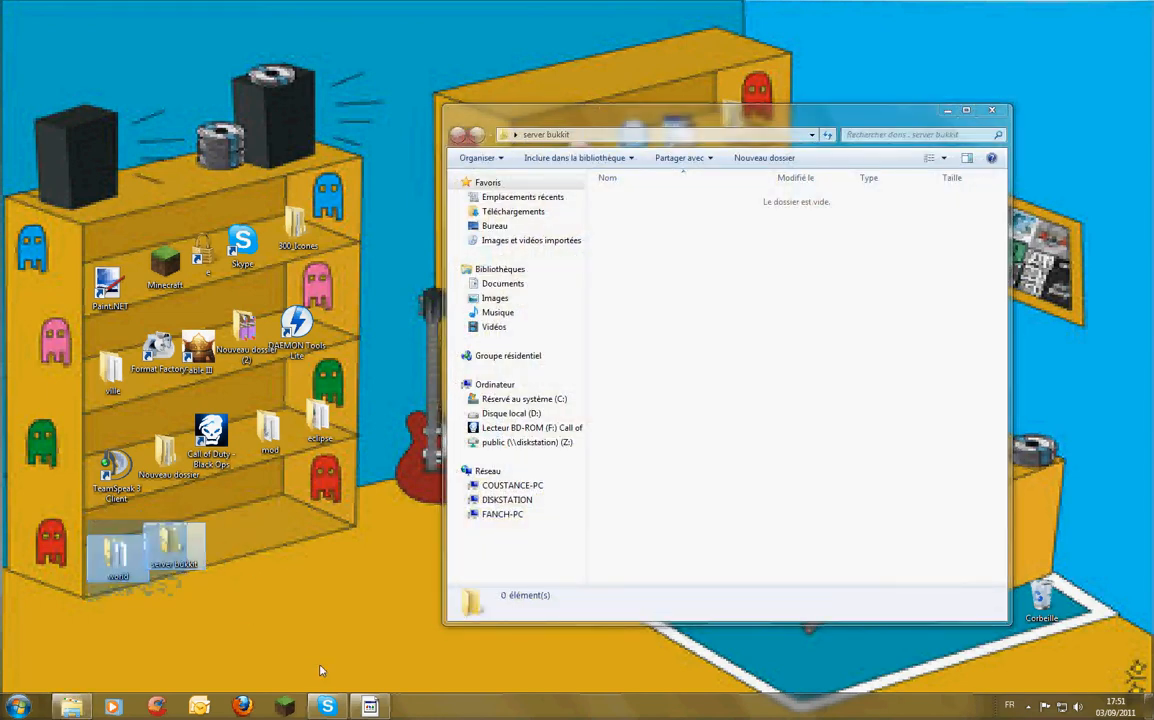
{"action": "left_click_drag", "start_coordinate": [658, 118], "coordinate": [571, 91]}
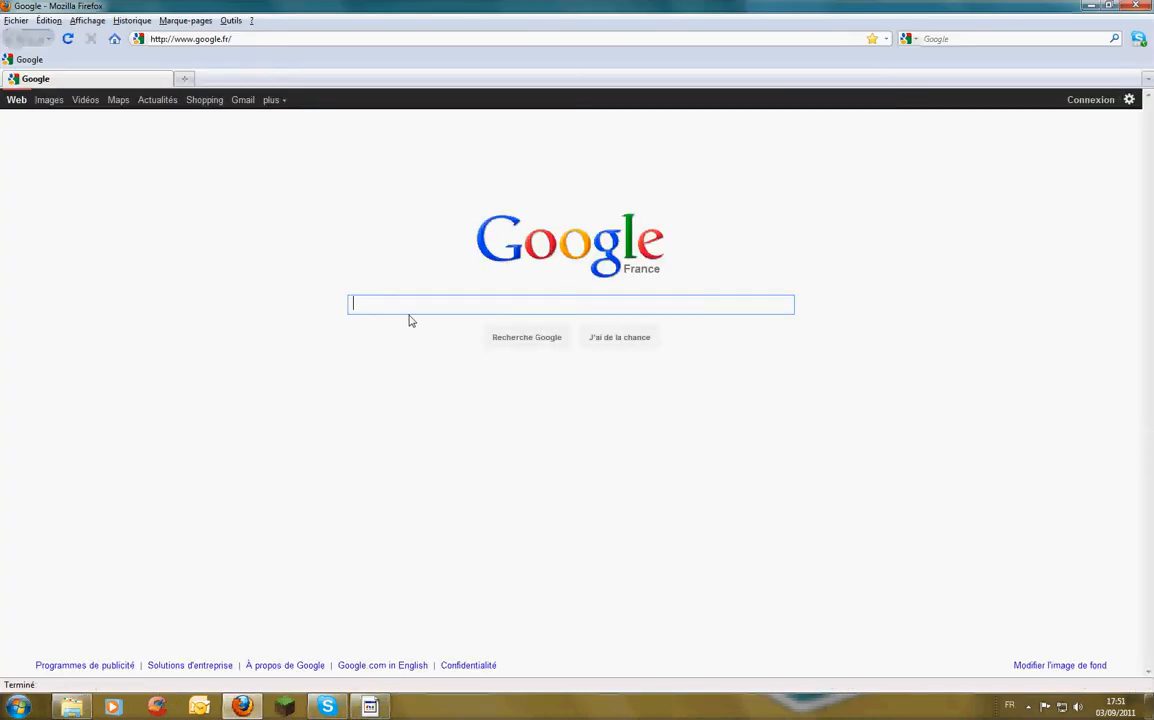
- In Firefox, search Google for "bukkit" and open the "Setting up a server" wiki page from the results
{"action": "type", "text": "bukkit"}
{"action": "key", "text": "Return"}
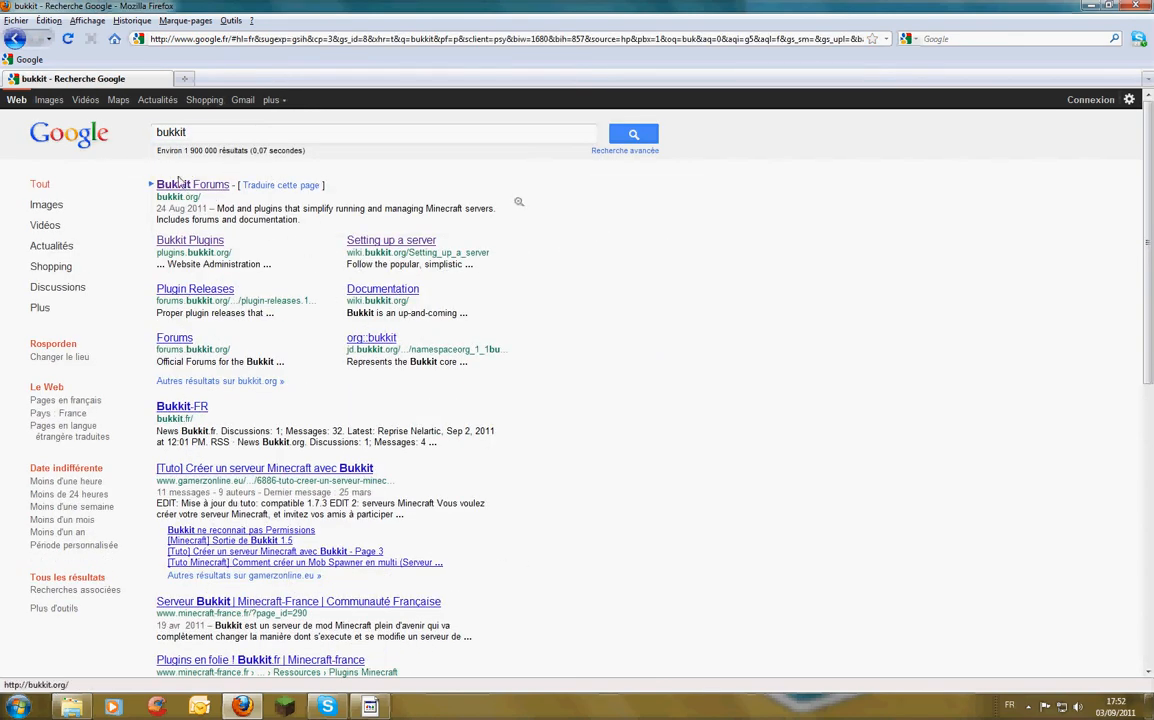
{"action": "scroll", "coordinate": [245, 492], "scroll_direction": "down", "scroll_amount": 5}
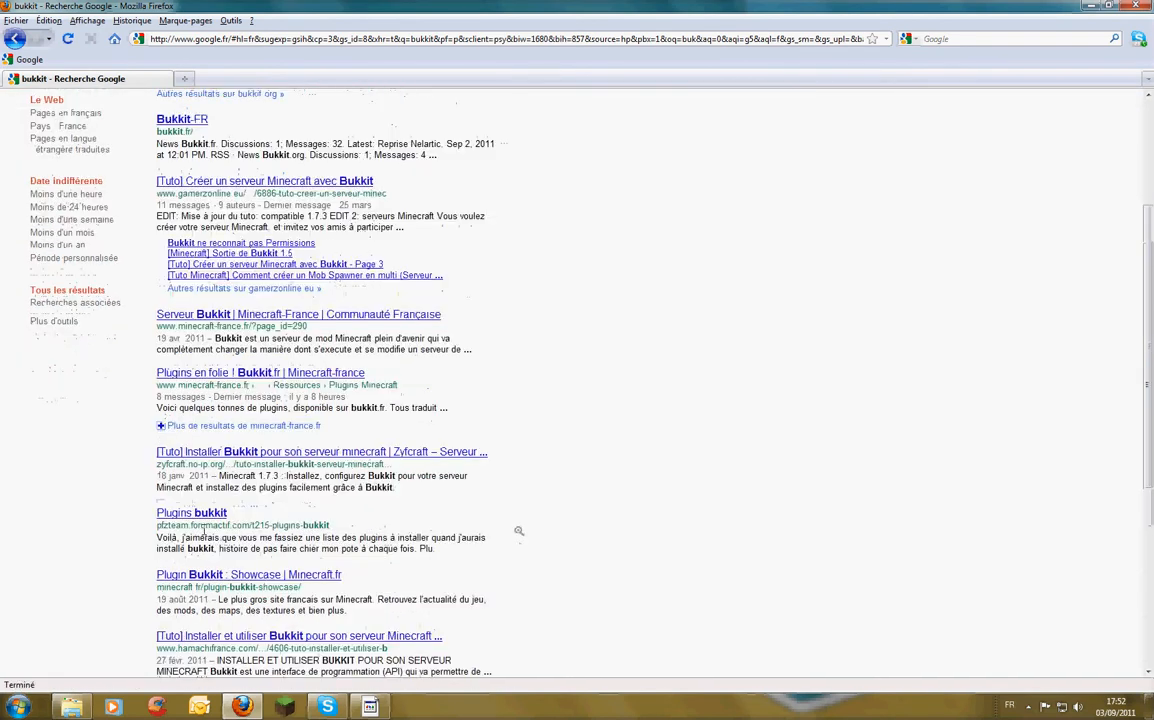
{"action": "scroll", "coordinate": [220, 540], "scroll_direction": "down", "scroll_amount": 2}
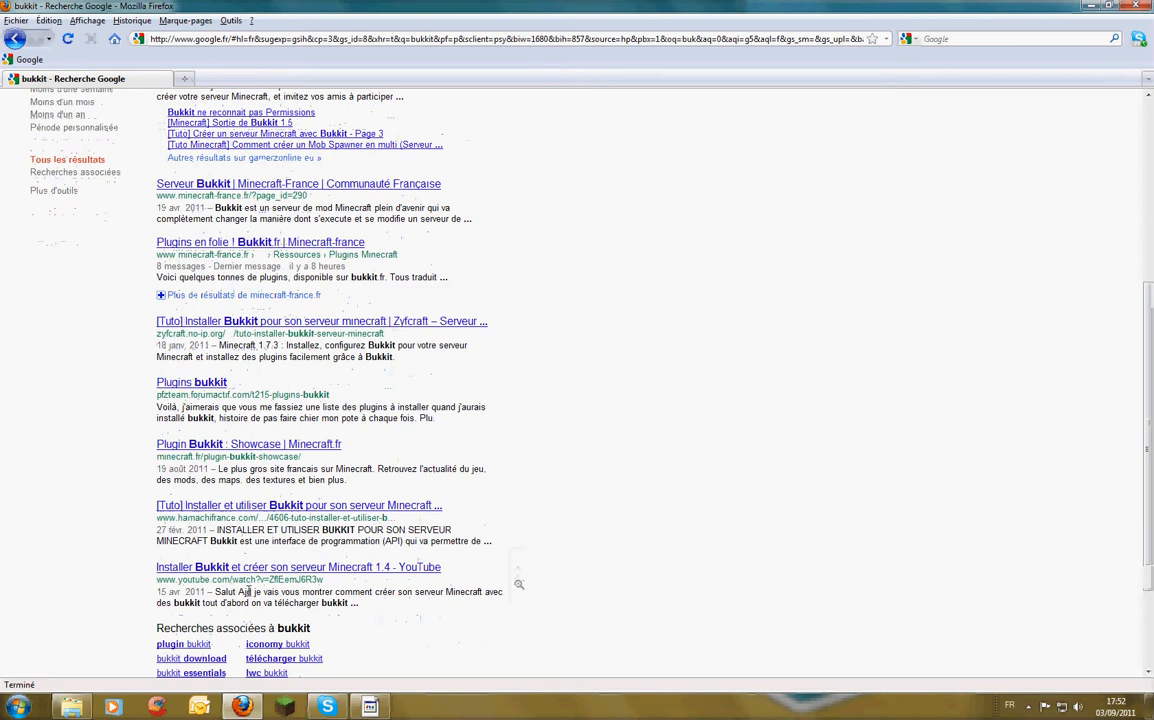
{"action": "scroll", "coordinate": [186, 385], "scroll_direction": "up", "scroll_amount": 7}
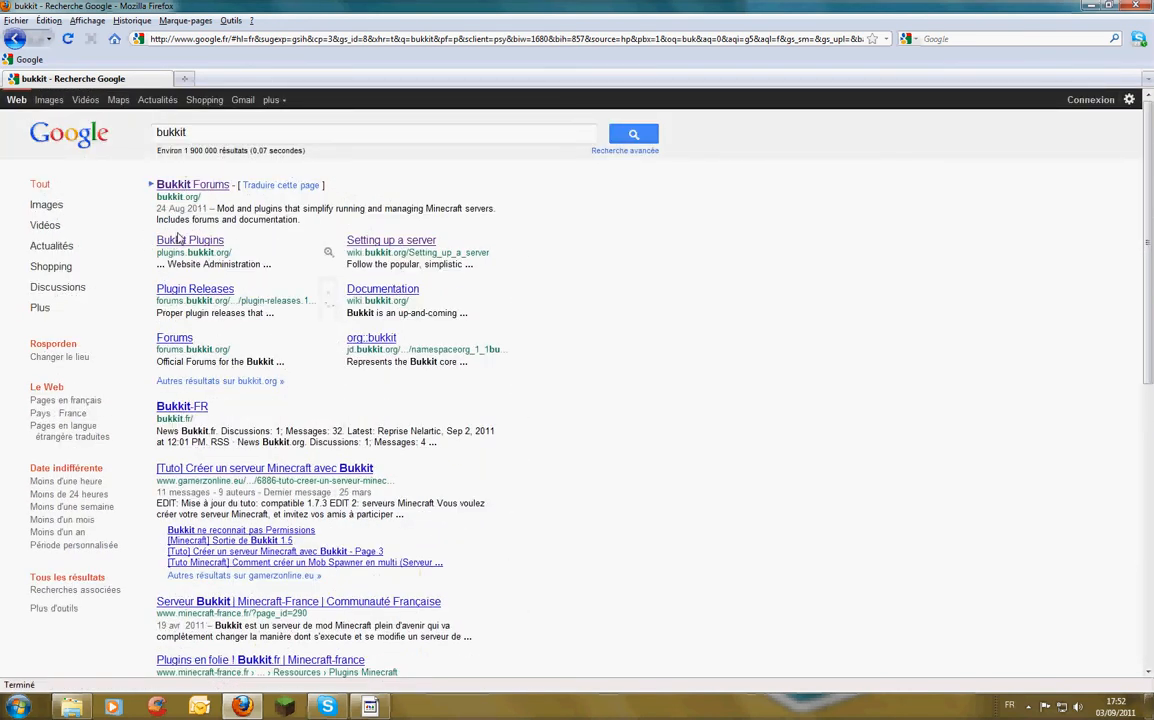
{"action": "left_click", "coordinate": [384, 244]}
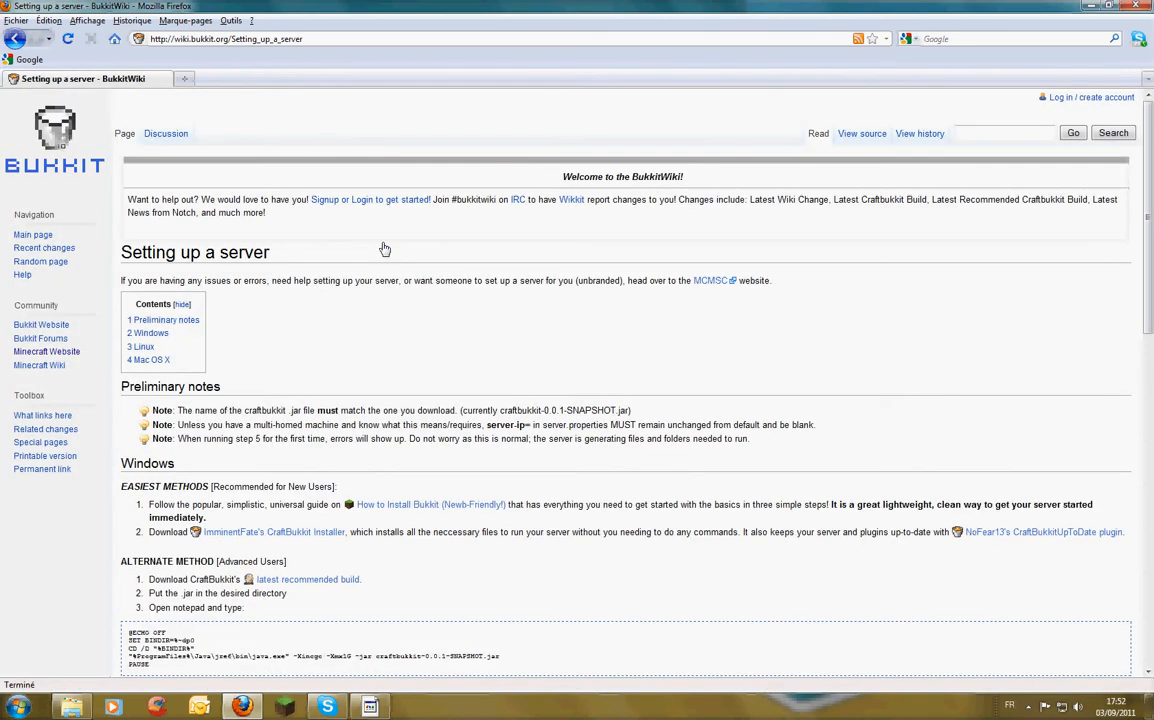
- Review the Windows, Linux and Mac OS X installation sections of the server setup page
{"action": "scroll", "coordinate": [178, 458], "scroll_direction": "down", "scroll_amount": 1}
{"action": "left_click_drag", "start_coordinate": [119, 414], "coordinate": [178, 413]}
{"action": "scroll", "coordinate": [180, 420], "scroll_direction": "down", "scroll_amount": 4}
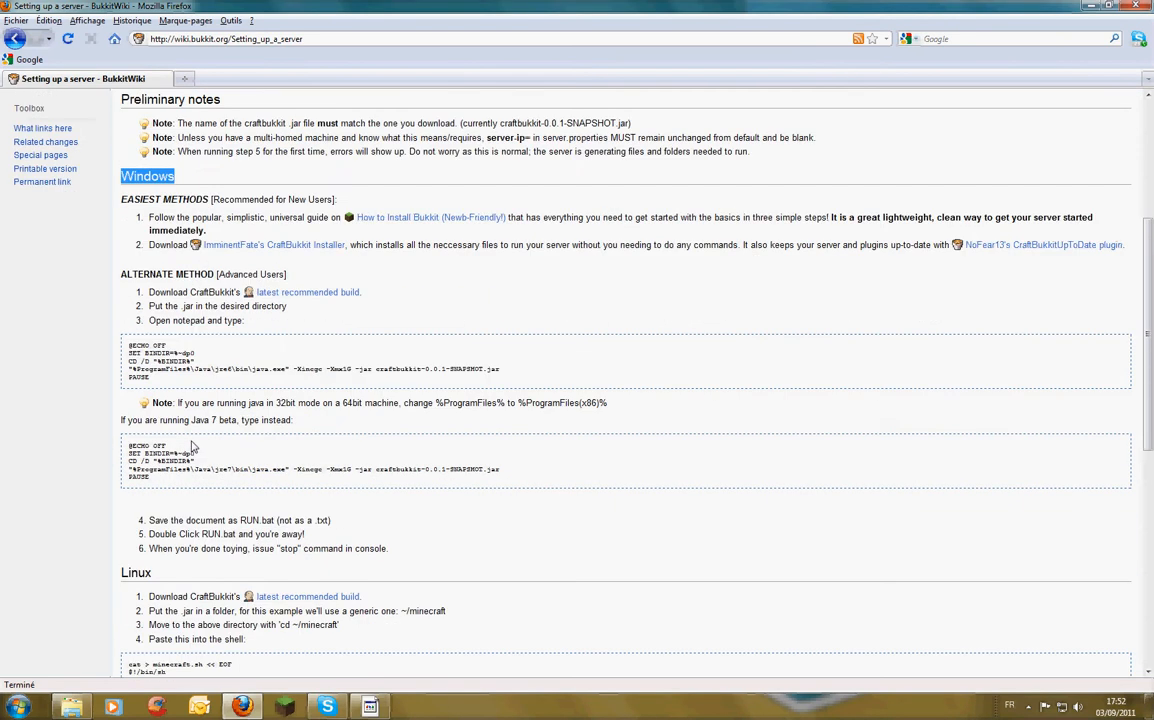
{"action": "left_click_drag", "start_coordinate": [118, 572], "coordinate": [153, 573]}
{"action": "scroll", "coordinate": [186, 580], "scroll_direction": "down", "scroll_amount": 4}
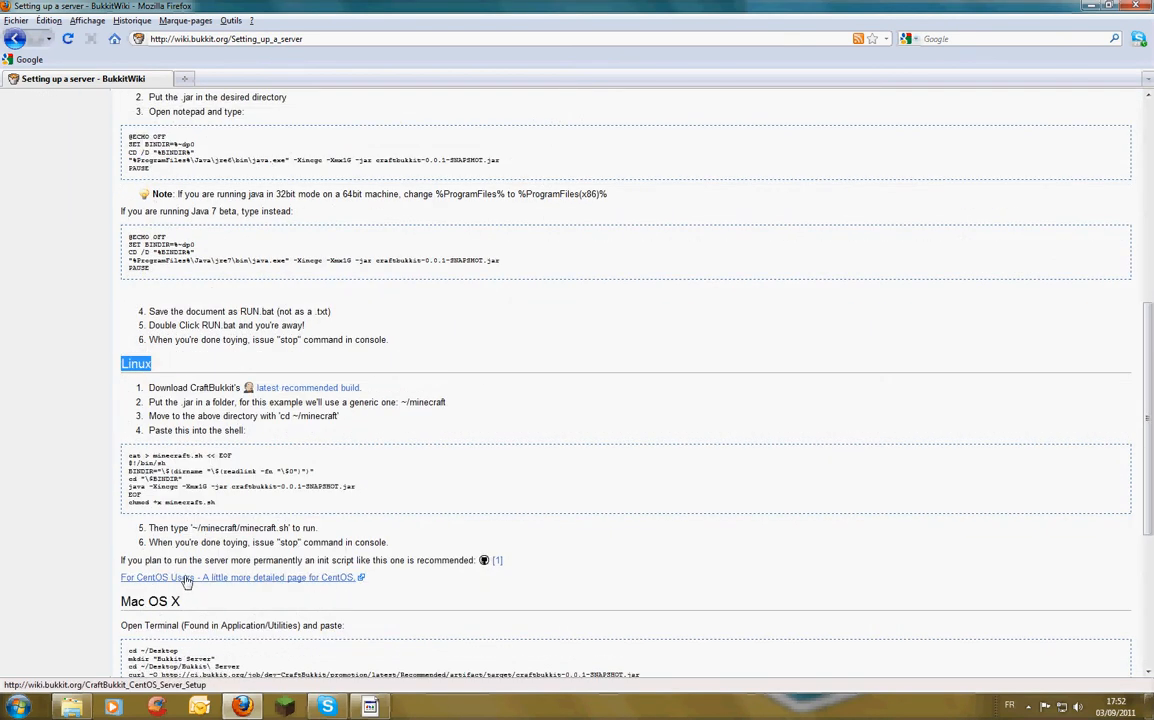
{"action": "scroll", "coordinate": [186, 580], "scroll_direction": "down", "scroll_amount": 4}
{"action": "left_click_drag", "start_coordinate": [110, 411], "coordinate": [192, 416]}
{"action": "scroll", "coordinate": [190, 418], "scroll_direction": "down", "scroll_amount": 3}
{"action": "scroll", "coordinate": [178, 533], "scroll_direction": "up", "scroll_amount": 16}
{"action": "scroll", "coordinate": [187, 425], "scroll_direction": "down", "scroll_amount": 1}
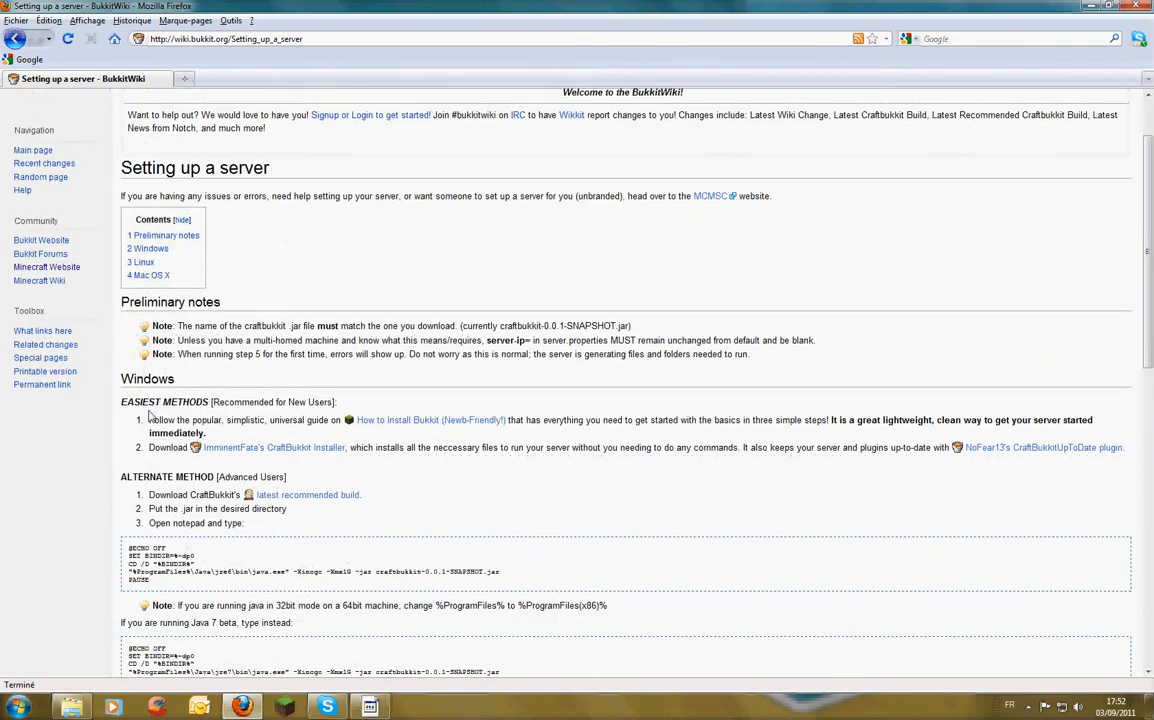
{"action": "double_click", "coordinate": [142, 378]}
{"action": "left_click_drag", "start_coordinate": [186, 398], "coordinate": [128, 377]}
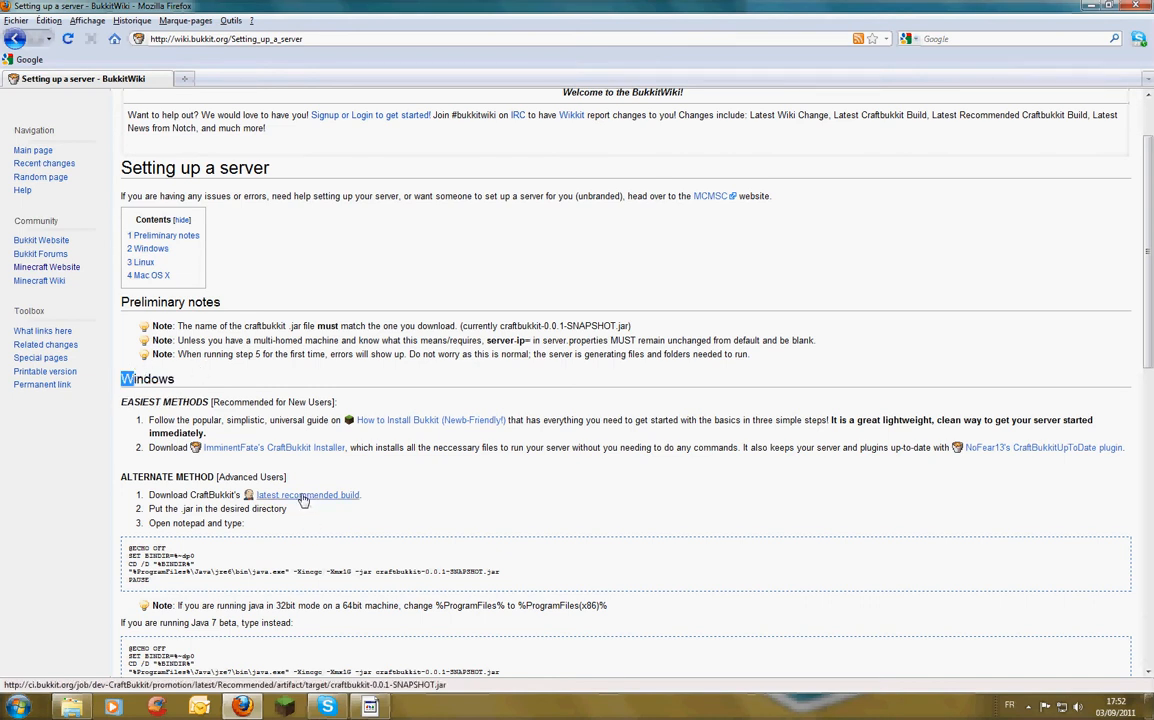
- Download CraftBukkit's latest recommended build for Windows into the server bukkit folder and clear the download list
{"action": "left_click", "coordinate": [305, 500]}
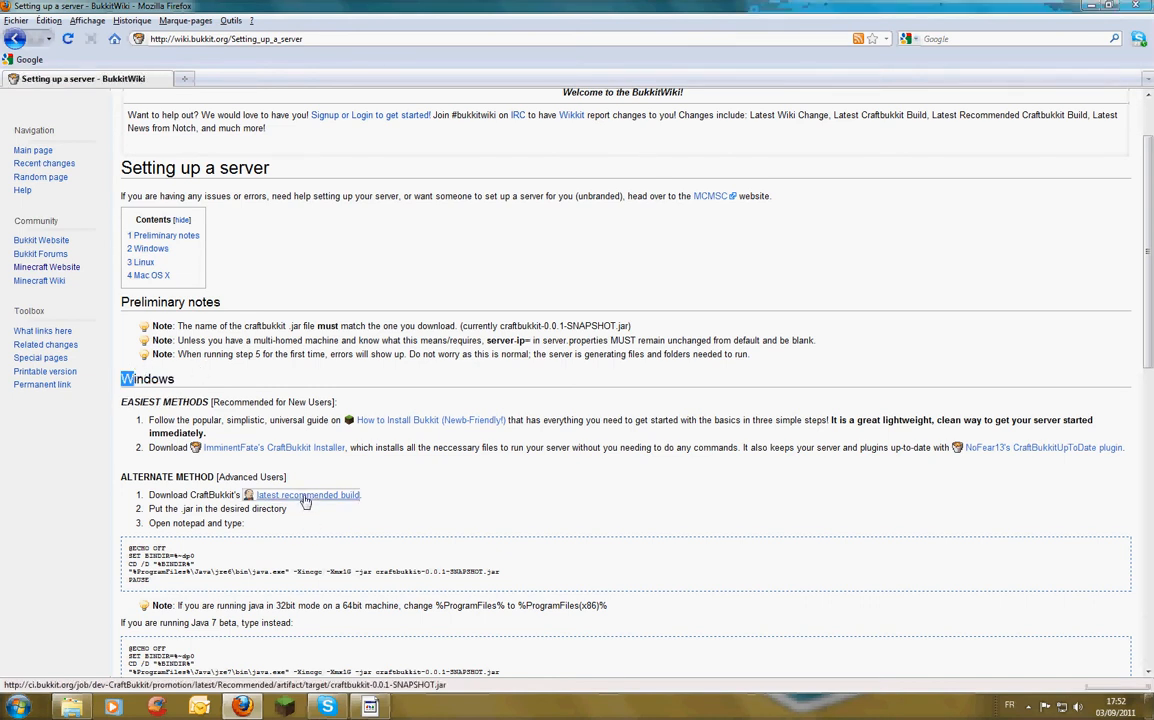
{"action": "left_click", "coordinate": [675, 455]}
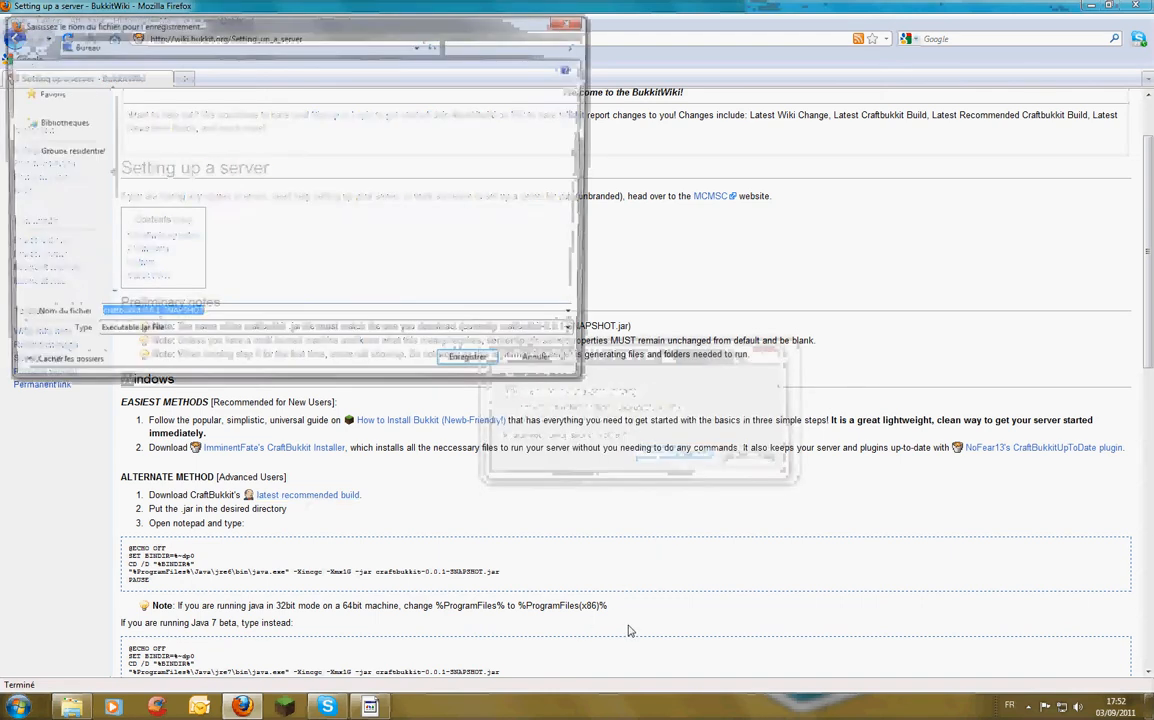
{"action": "scroll", "coordinate": [581, 188], "scroll_direction": "down", "scroll_amount": 3}
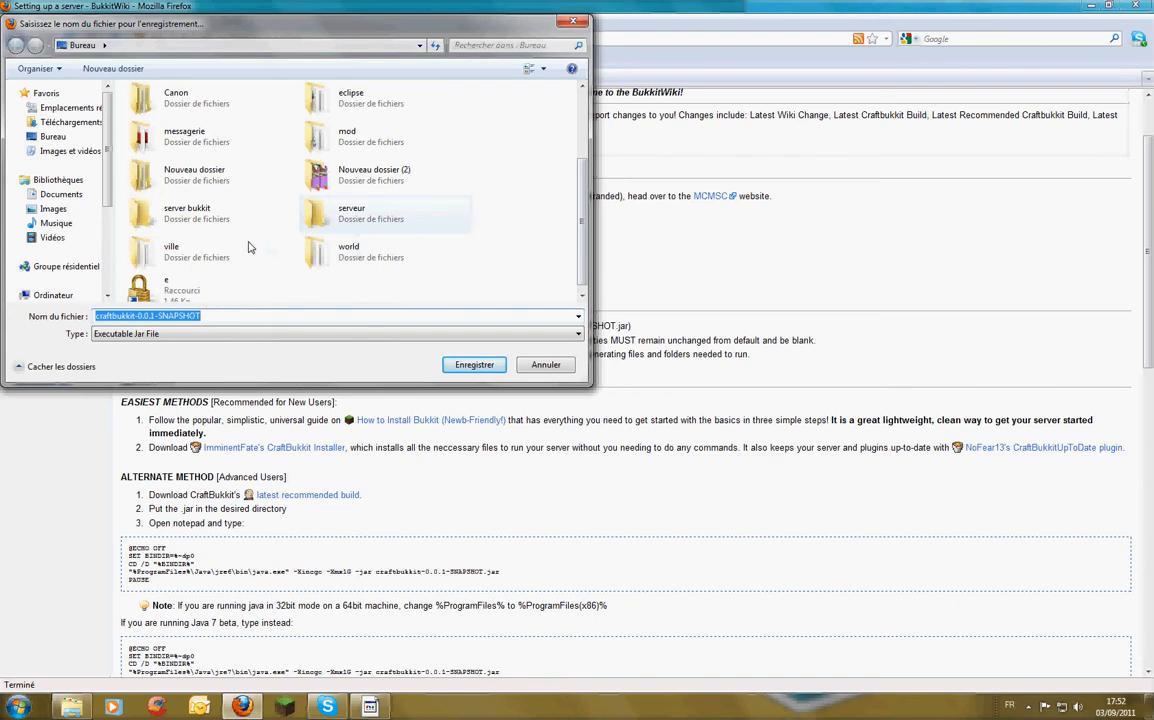
{"action": "double_click", "coordinate": [180, 210]}
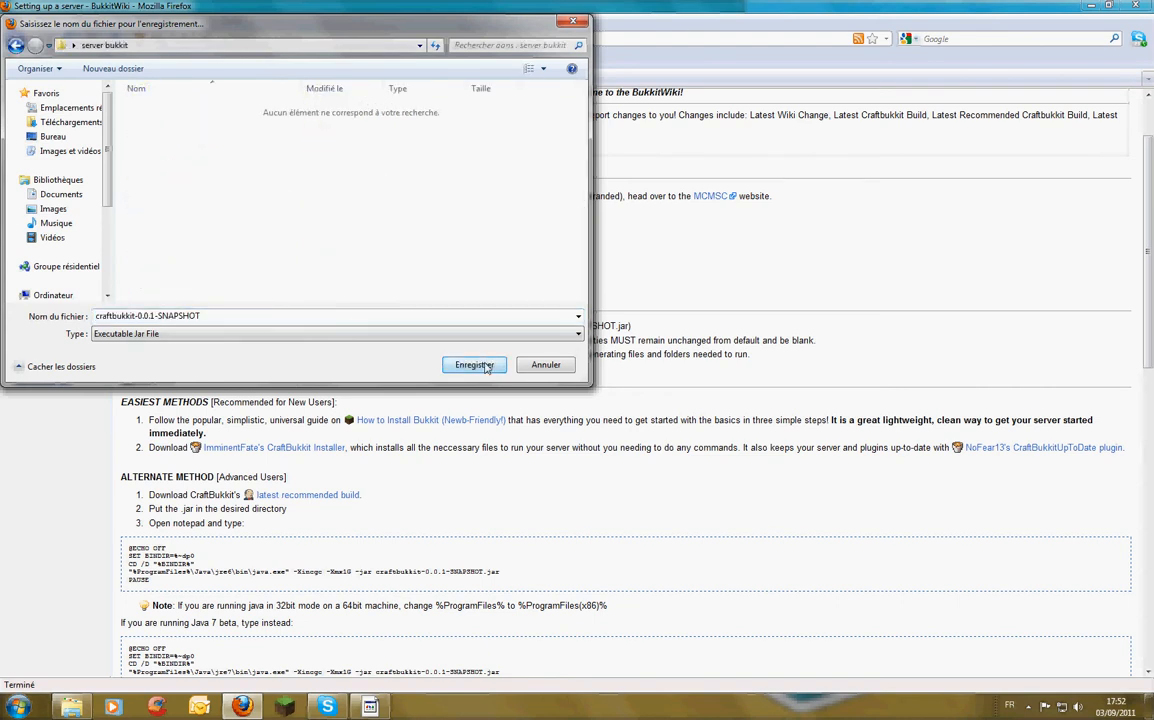
{"action": "left_click", "coordinate": [458, 365]}
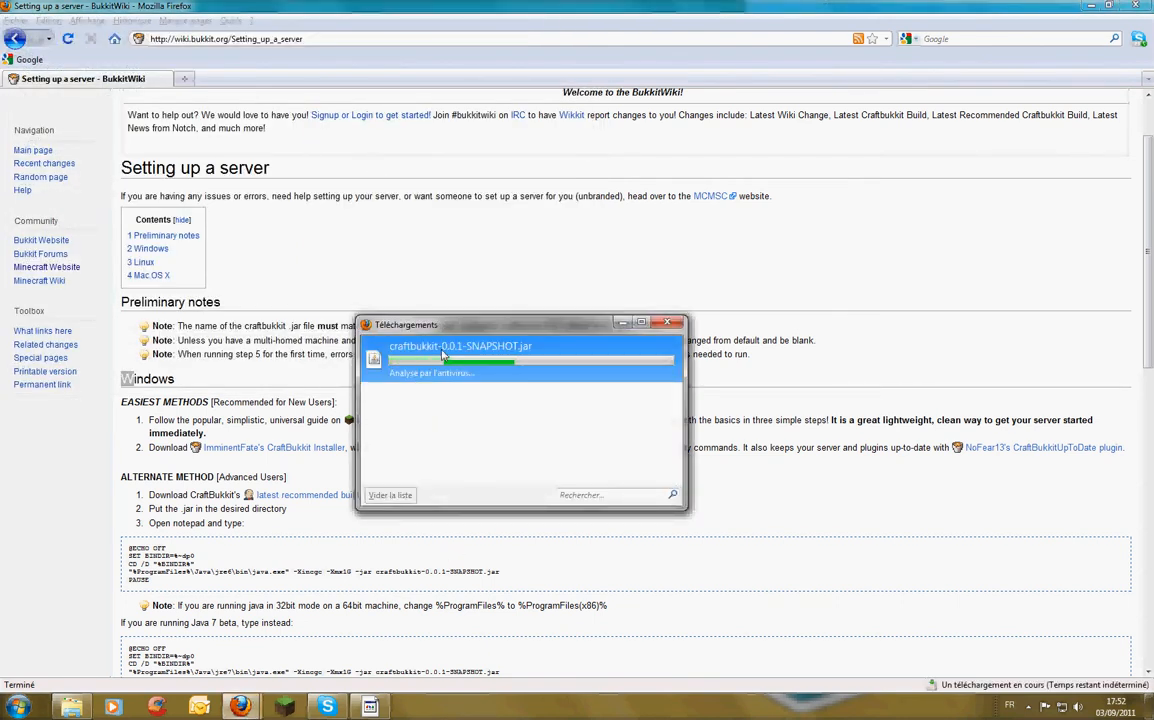
{"action": "left_click", "coordinate": [390, 495]}
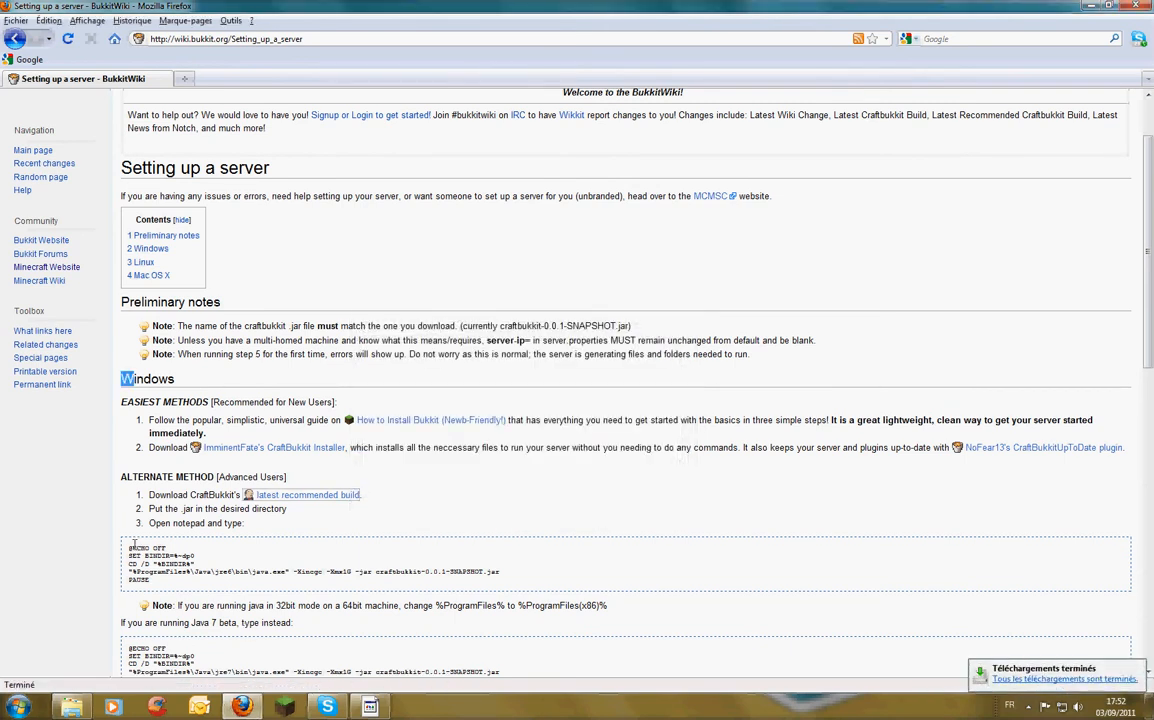
- Copy the Windows jre6 launch script from the wiki page and minimize the browser
{"action": "left_click_drag", "start_coordinate": [131, 548], "coordinate": [165, 582]}
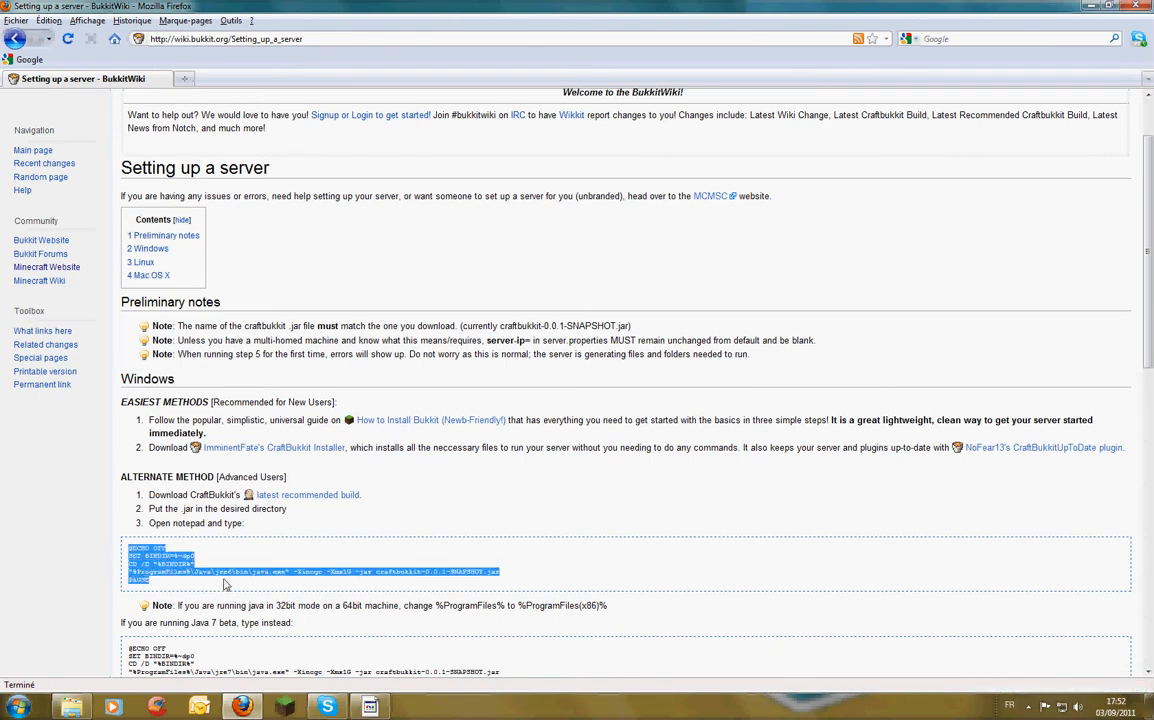
{"action": "right_click", "coordinate": [200, 557]}
{"action": "left_click", "coordinate": [209, 568]}
{"action": "left_click", "coordinate": [1091, 6]}
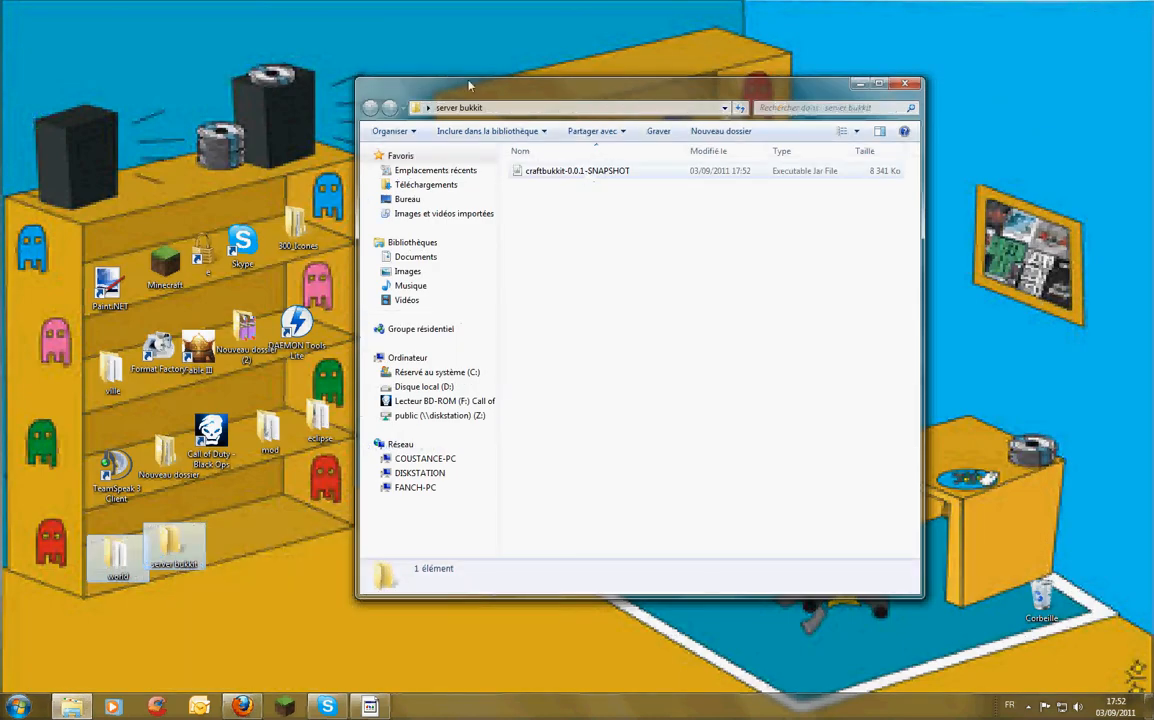
- Create a new text document in the server bukkit folder, open it, and paste the copied launch script
{"action": "right_click", "coordinate": [611, 251]}
{"action": "mouse_move", "coordinate": [683, 420]}
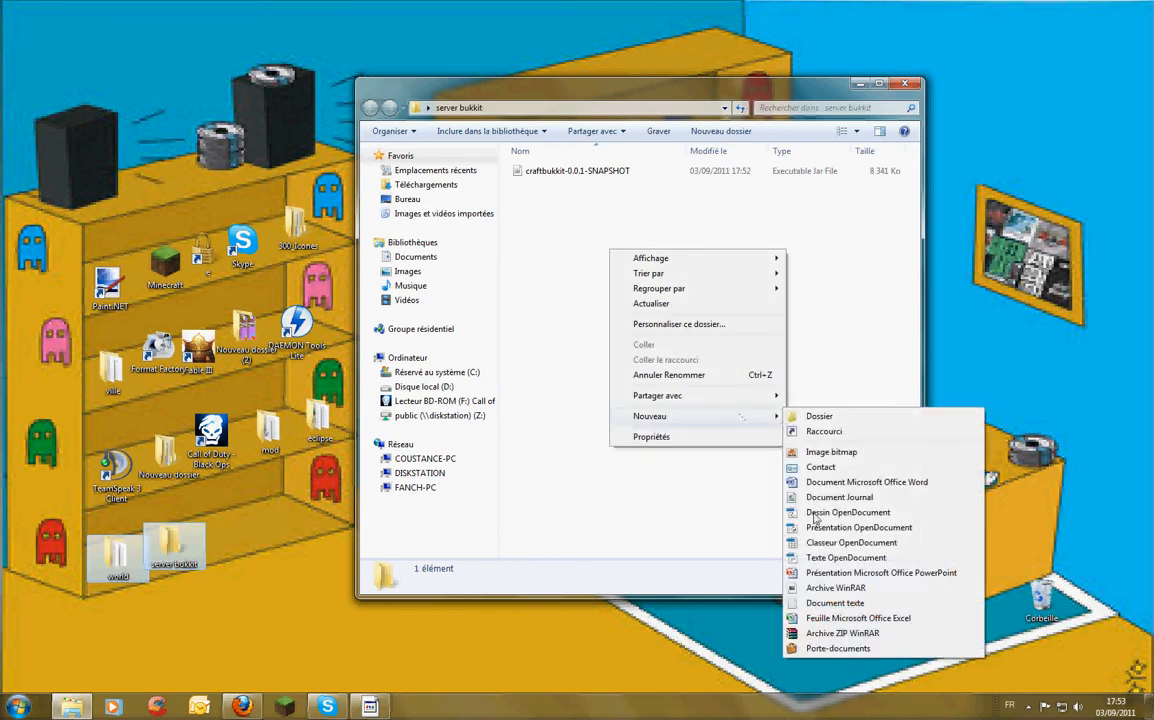
{"action": "left_click", "coordinate": [835, 603]}
{"action": "double_click", "coordinate": [518, 187]}
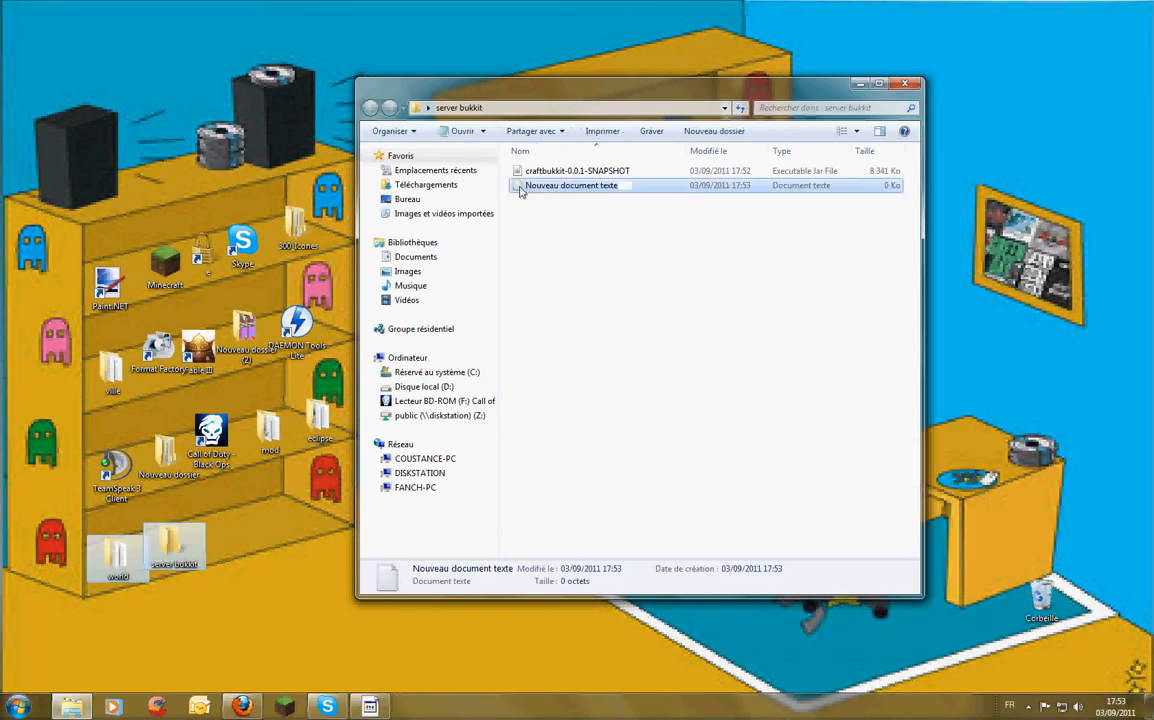
{"action": "right_click", "coordinate": [457, 480]}
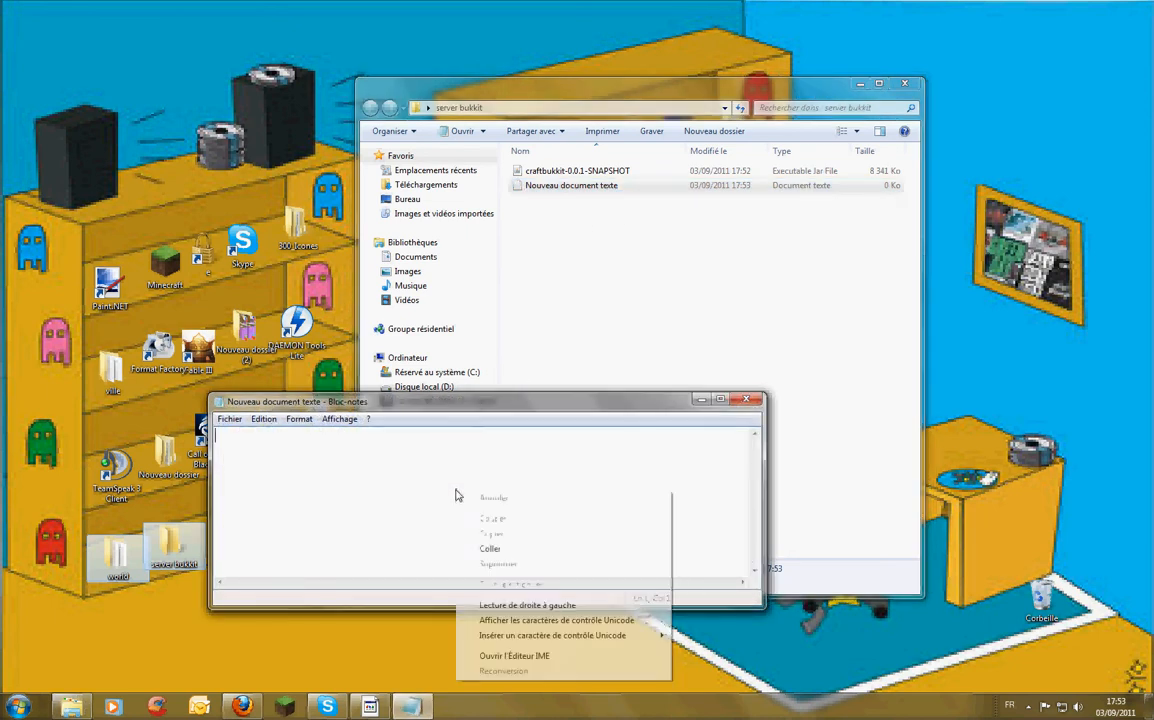
{"action": "left_click", "coordinate": [495, 549]}
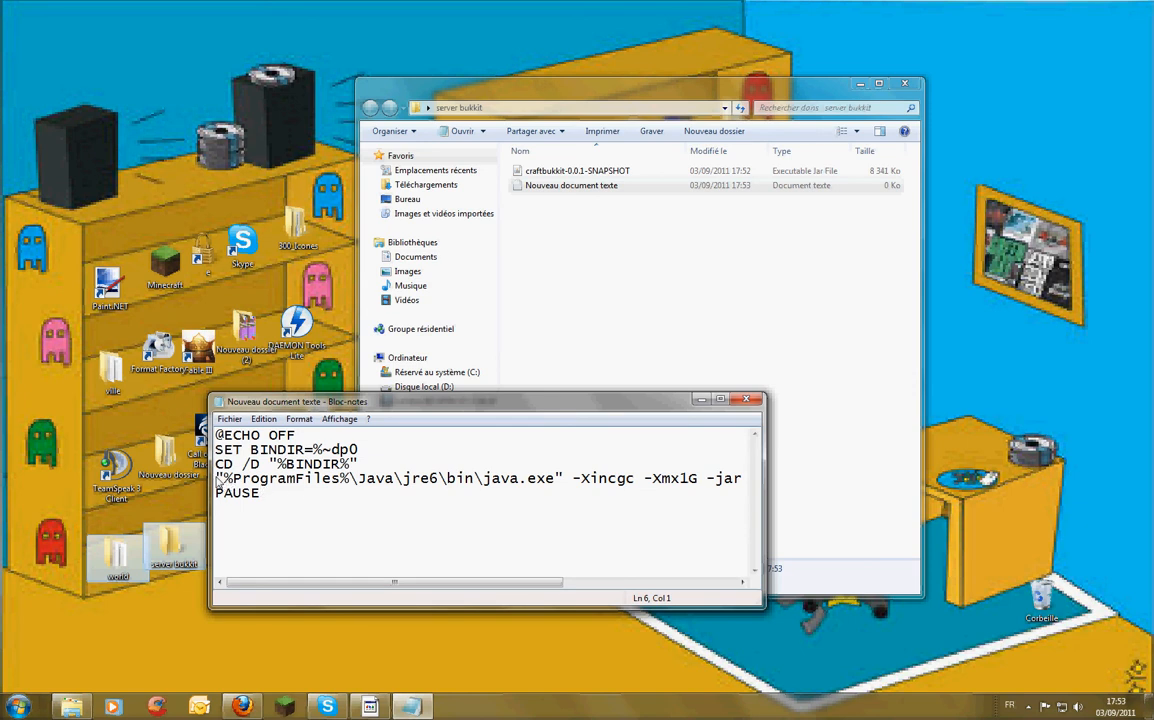
- Insert "(x86)" after ProgramFiles in the script's Java path, and remove it again
{"action": "mouse_move", "coordinate": [341, 478]}
{"action": "left_mouse_down"}
{"action": "mouse_move", "coordinate": [209, 473]}
{"action": "mouse_move", "coordinate": [703, 480]}
{"action": "mouse_move", "coordinate": [596, 493]}
{"action": "mouse_move", "coordinate": [216, 479]}
{"action": "mouse_move", "coordinate": [309, 479]}
{"action": "mouse_move", "coordinate": [245, 478]}
{"action": "mouse_move", "coordinate": [337, 500]}
{"action": "left_mouse_up"}
{"action": "left_click", "coordinate": [345, 505]}
{"action": "left_click", "coordinate": [341, 481]}
{"action": "type", "text": "(x86)"}
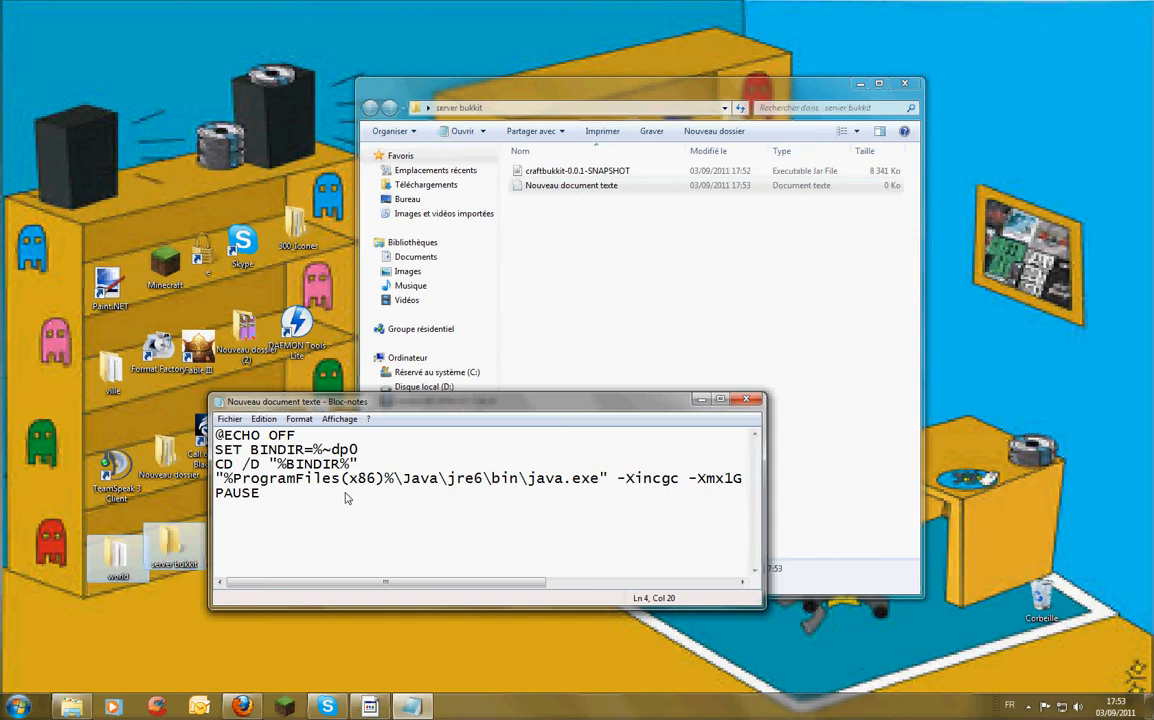
{"action": "key", "text": "BackSpace"}
{"action": "key", "text": "BackSpace"}
{"action": "key", "text": "BackSpace"}
{"action": "key", "text": "BackSpace"}
{"action": "key", "text": "BackSpace"}
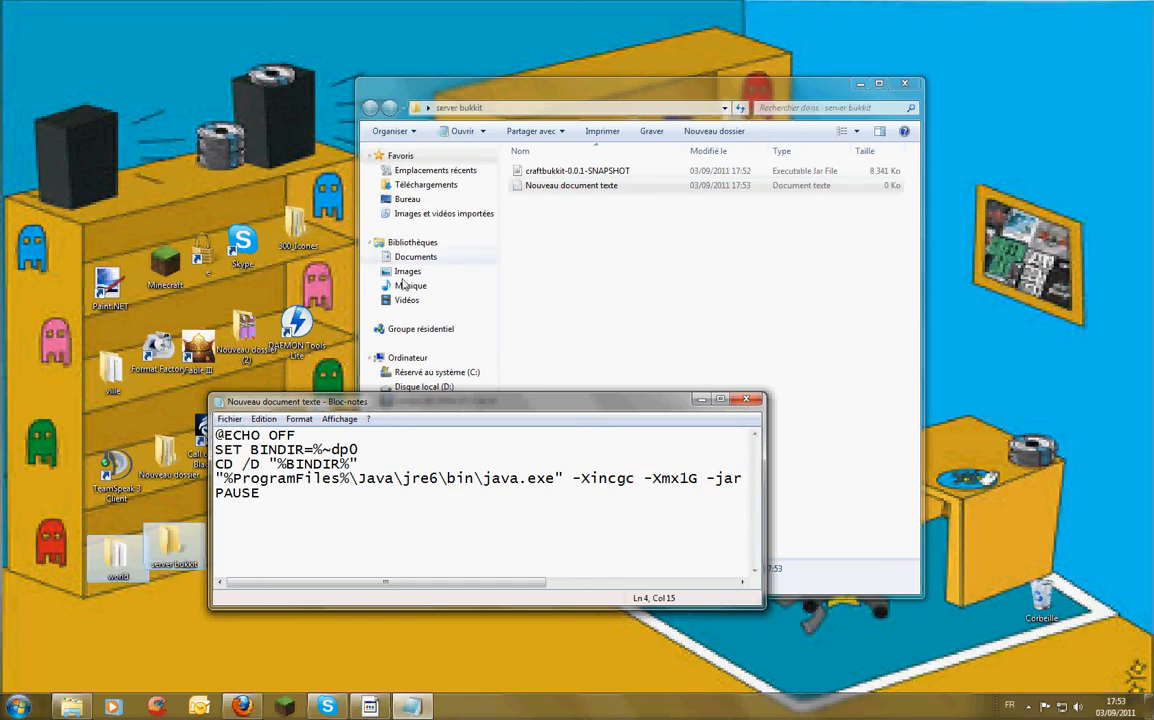
- Save the script as "lancement server.bat" in the server bukkit folder
{"action": "left_click", "coordinate": [229, 418]}
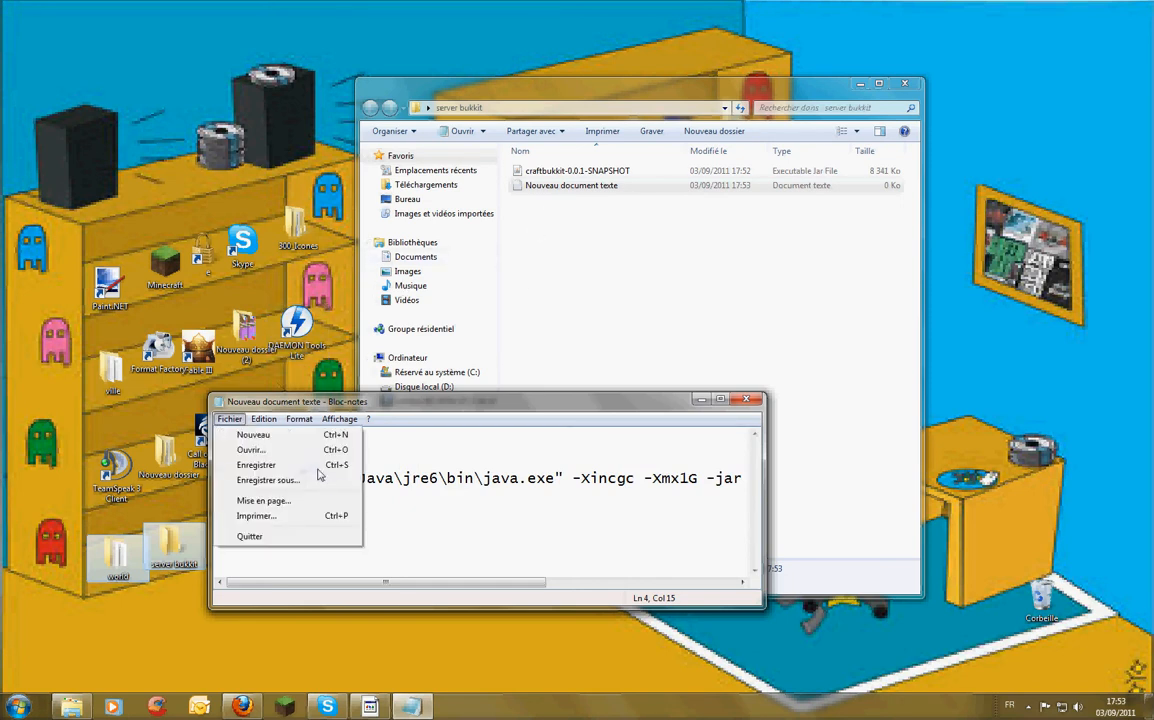
{"action": "left_click", "coordinate": [284, 484]}
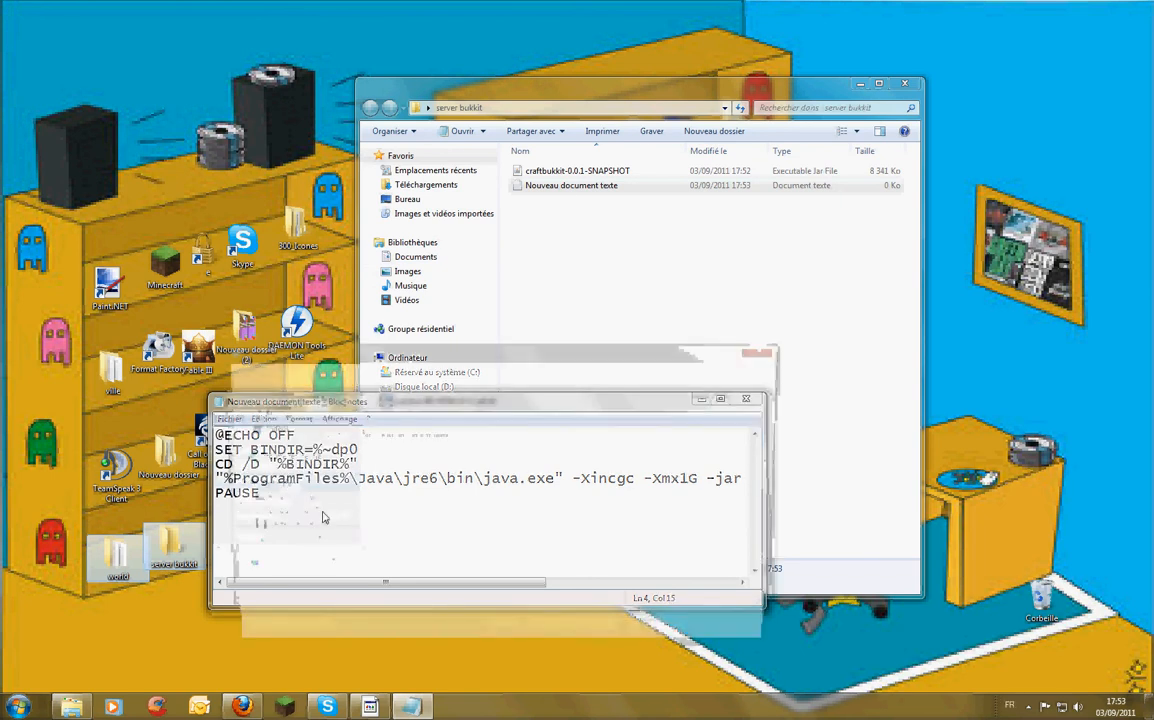
{"action": "key", "text": "BackSpace"}
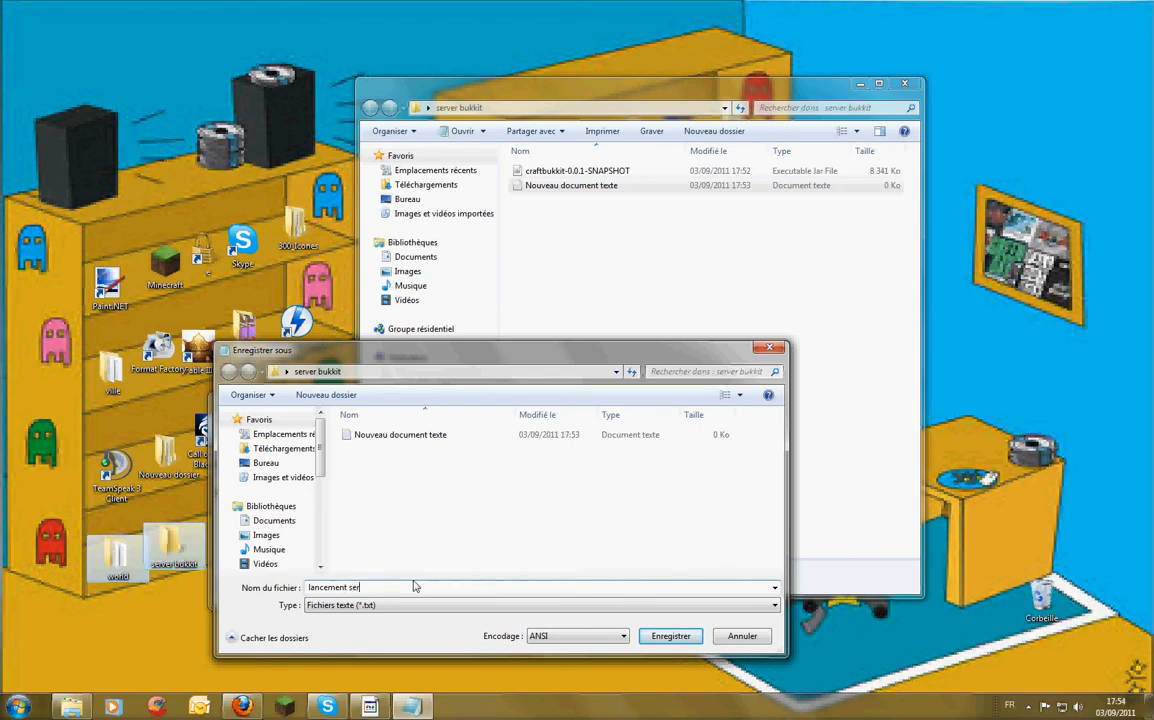
{"action": "type", "text": "r.bat"}
{"action": "key", "text": "Return"}
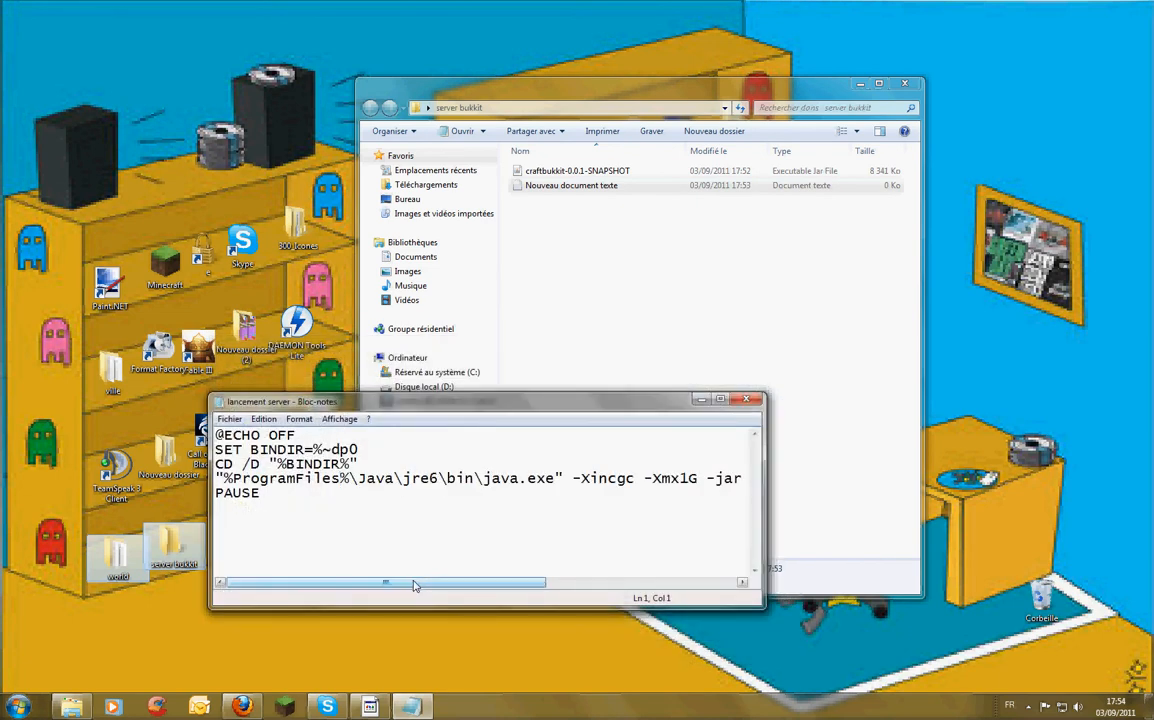
- Close the saved script and delete the empty "Nouveau document texte" from the server bukkit folder
{"action": "key", "text": "alt+F4"}
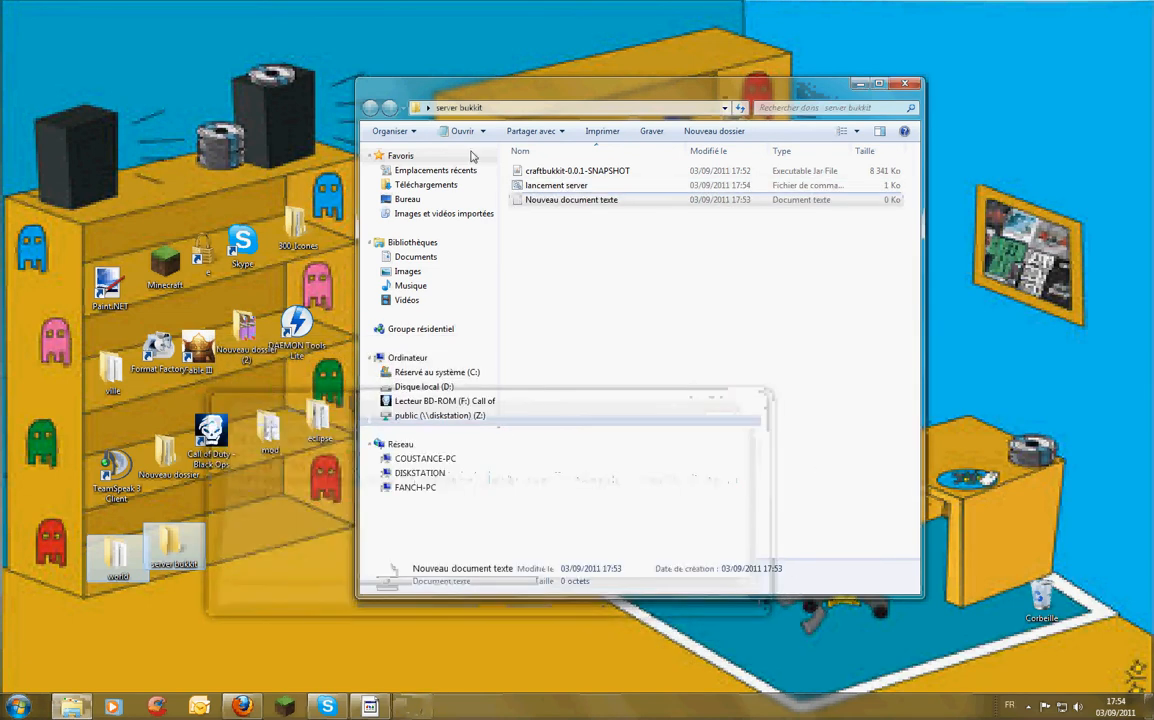
{"action": "right_click", "coordinate": [531, 202]}
{"action": "left_click", "coordinate": [572, 481]}
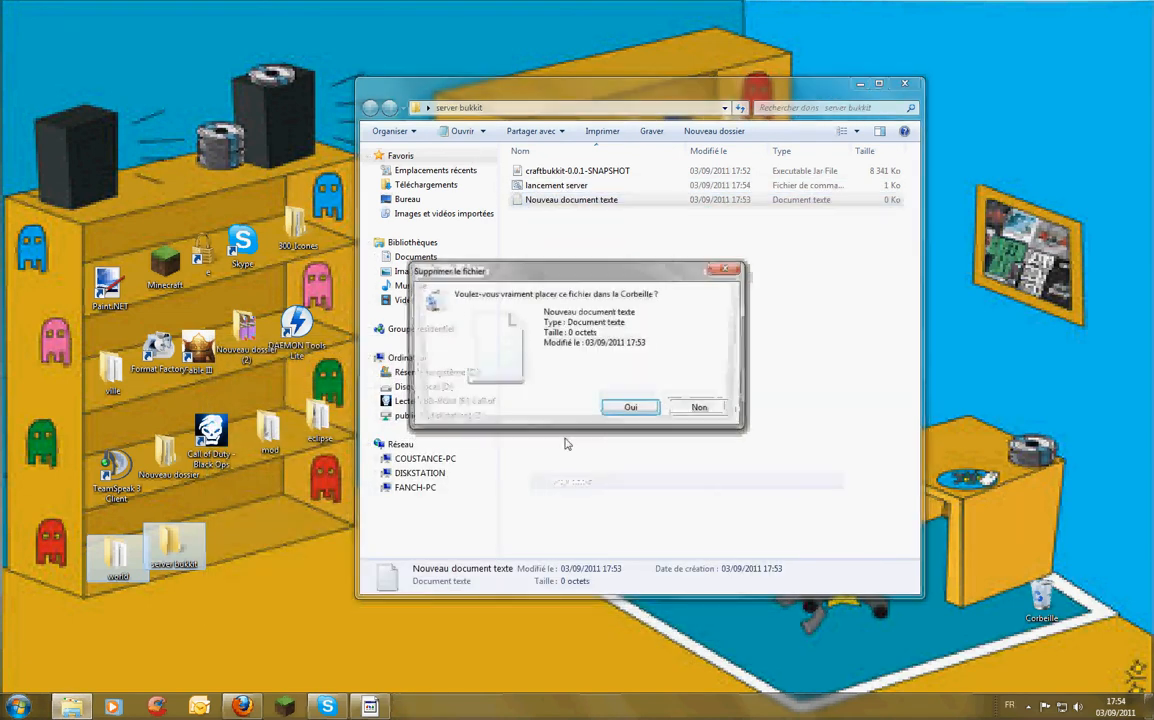
{"action": "key", "text": "Return"}
- Run the "lancement server" batch file to start the server and generate its files and world
{"action": "left_click", "coordinate": [578, 190]}
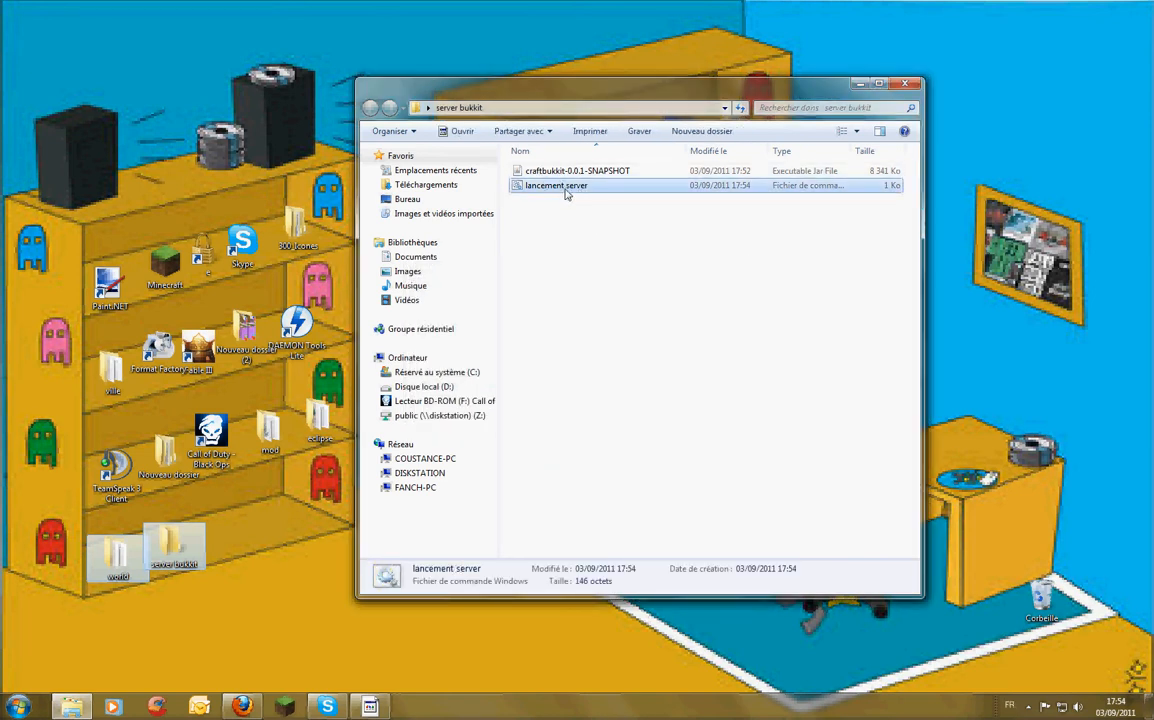
{"action": "double_click", "coordinate": [565, 190]}
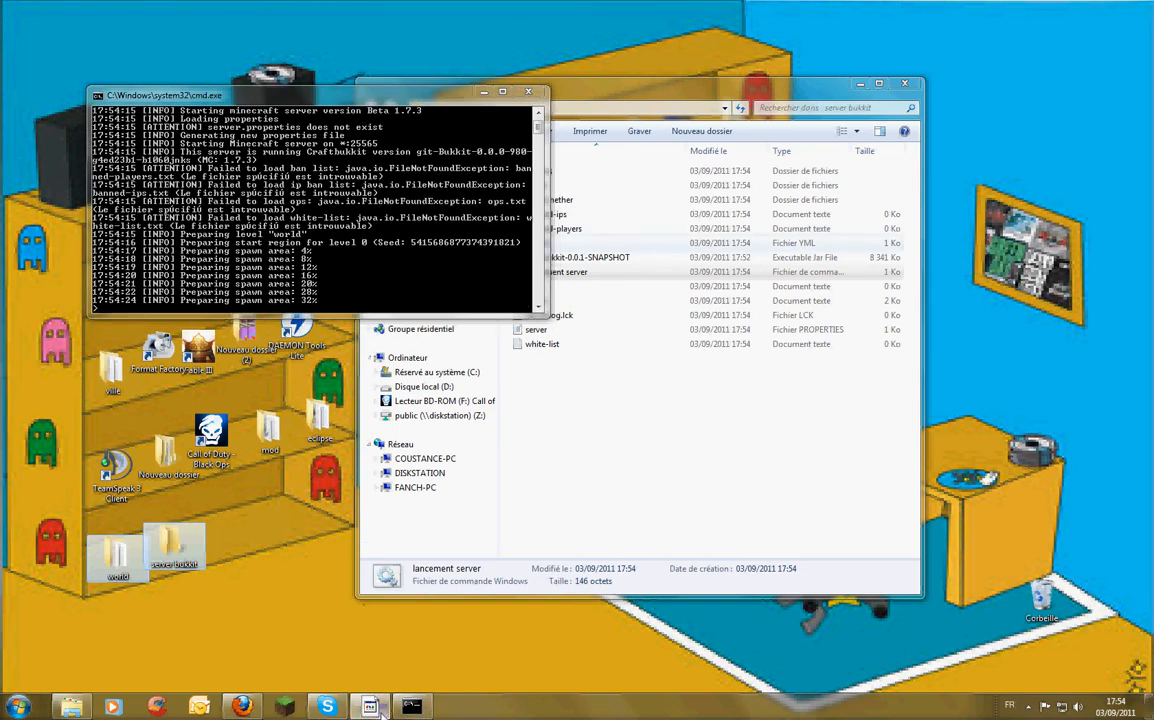
{"action": "left_click", "coordinate": [1028, 706]}
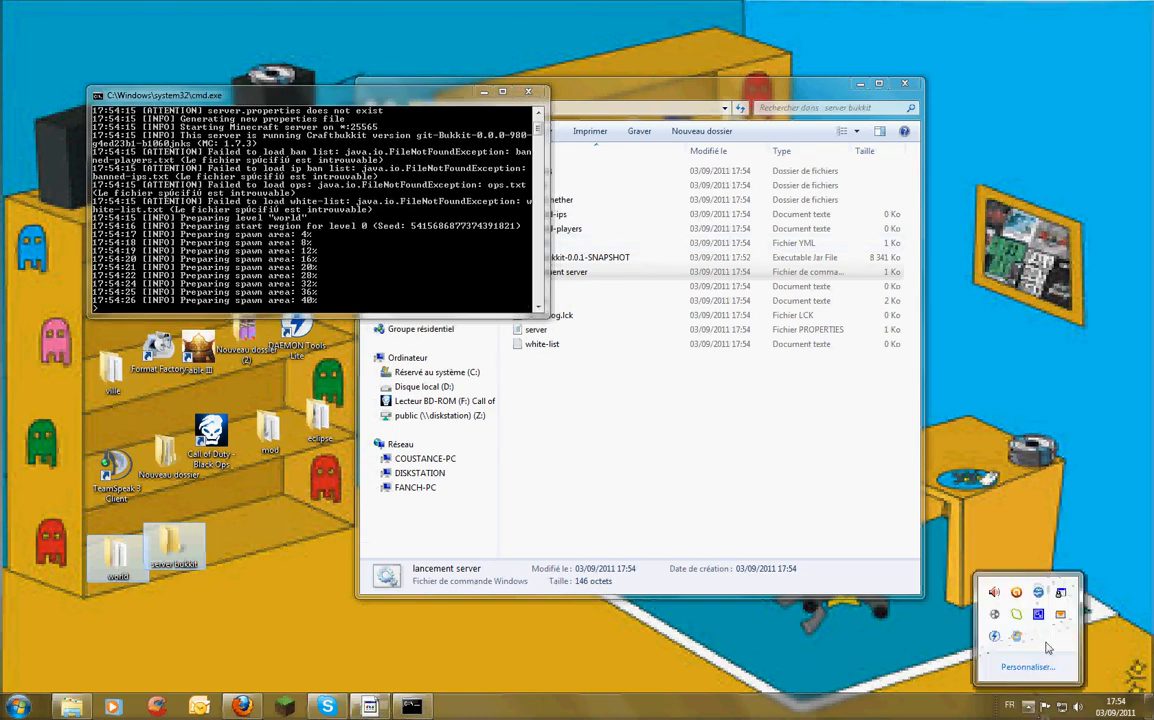
{"action": "left_click", "coordinate": [1038, 615]}
{"action": "left_click", "coordinate": [912, 213]}
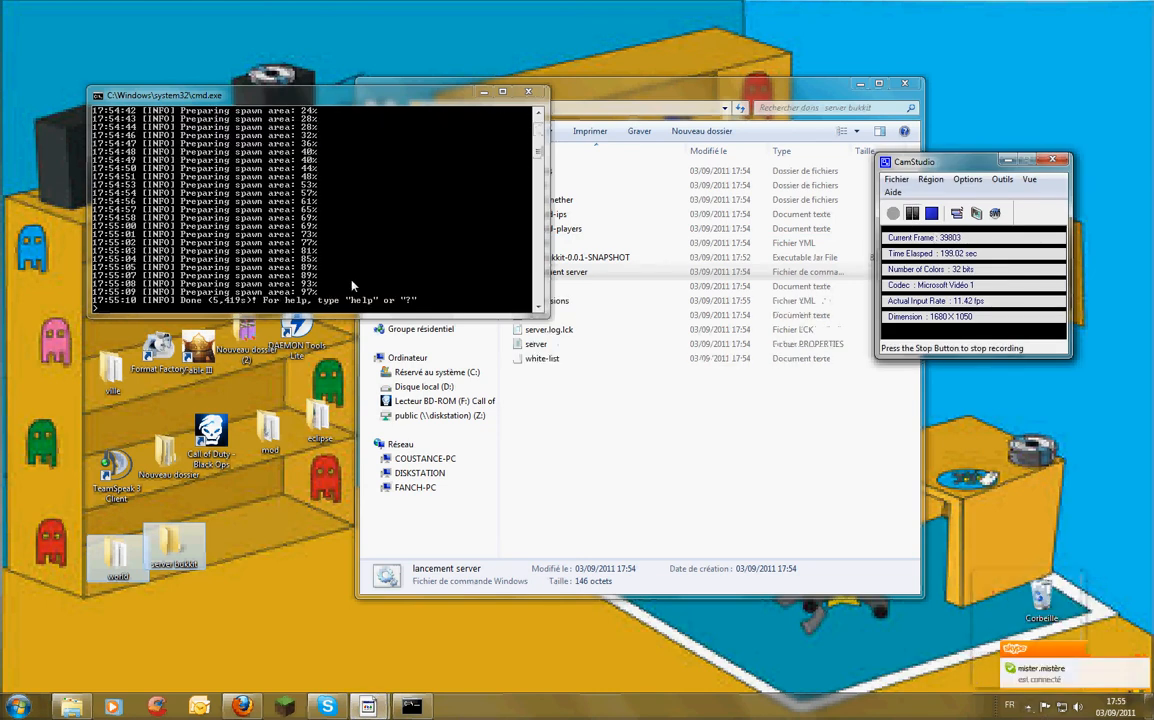
- Shut down the running server with the stop command and dismiss its console window
{"action": "left_click", "coordinate": [331, 98]}
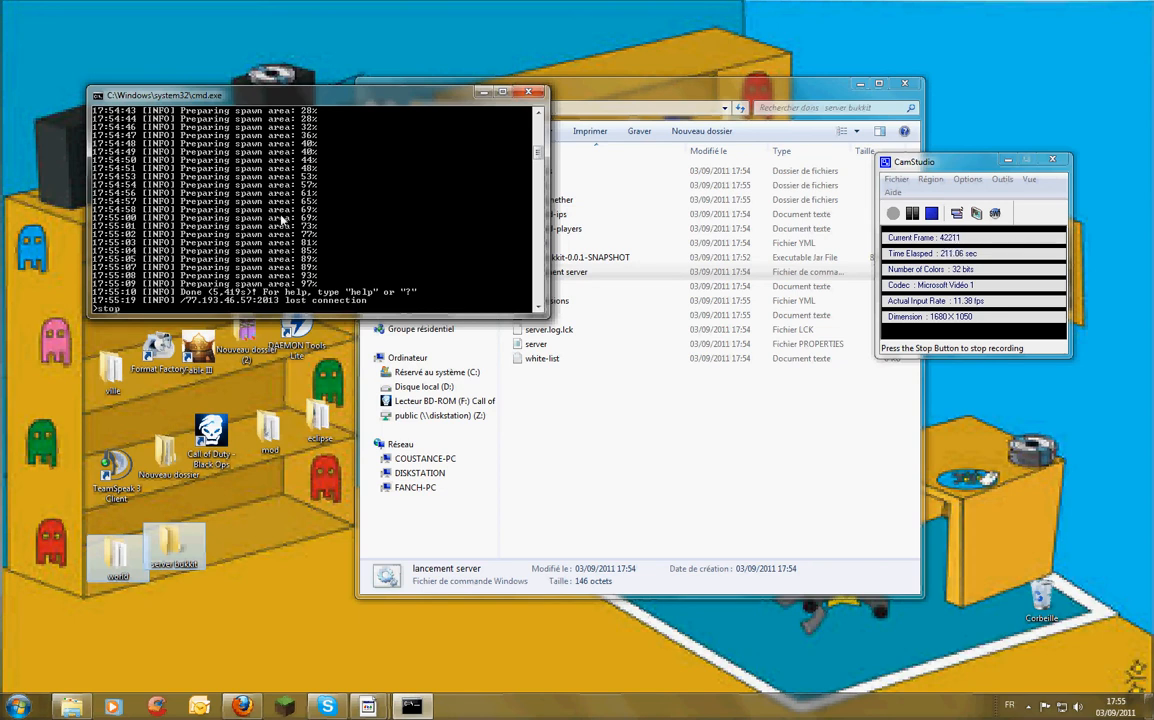
{"action": "key", "text": "Return"}
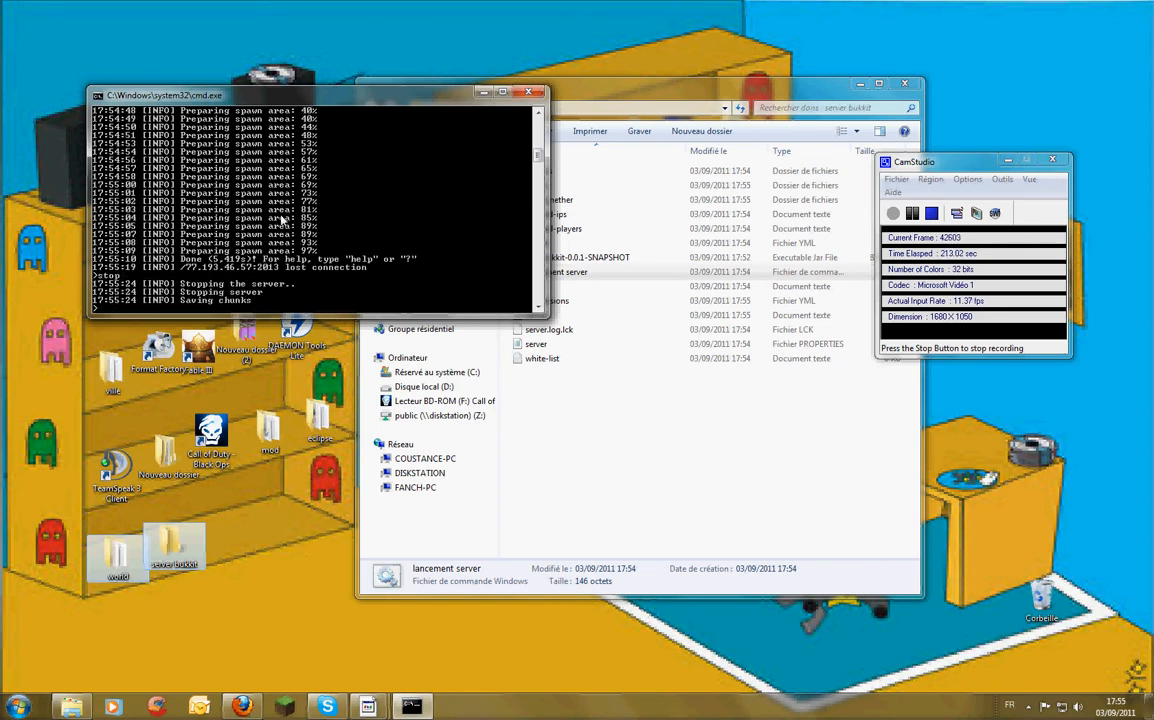
{"action": "scroll", "coordinate": [150, 290], "scroll_direction": "up", "scroll_amount": 1}
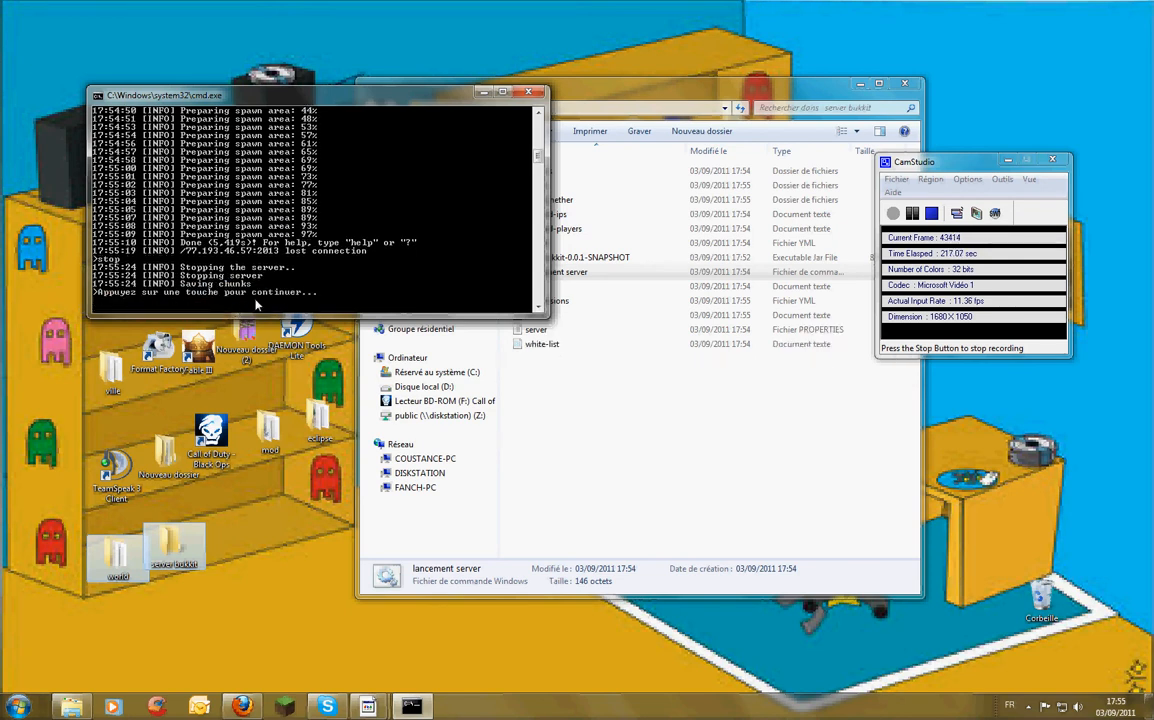
{"action": "key", "text": "Return"}
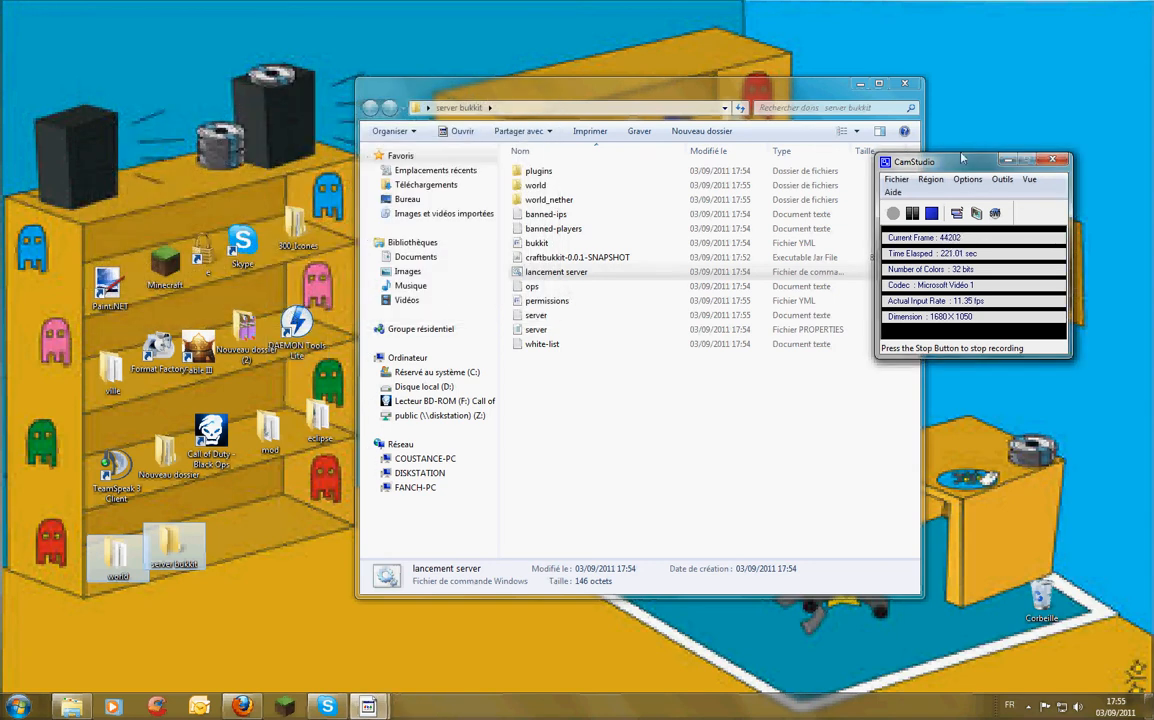
{"action": "left_click", "coordinate": [1008, 160]}
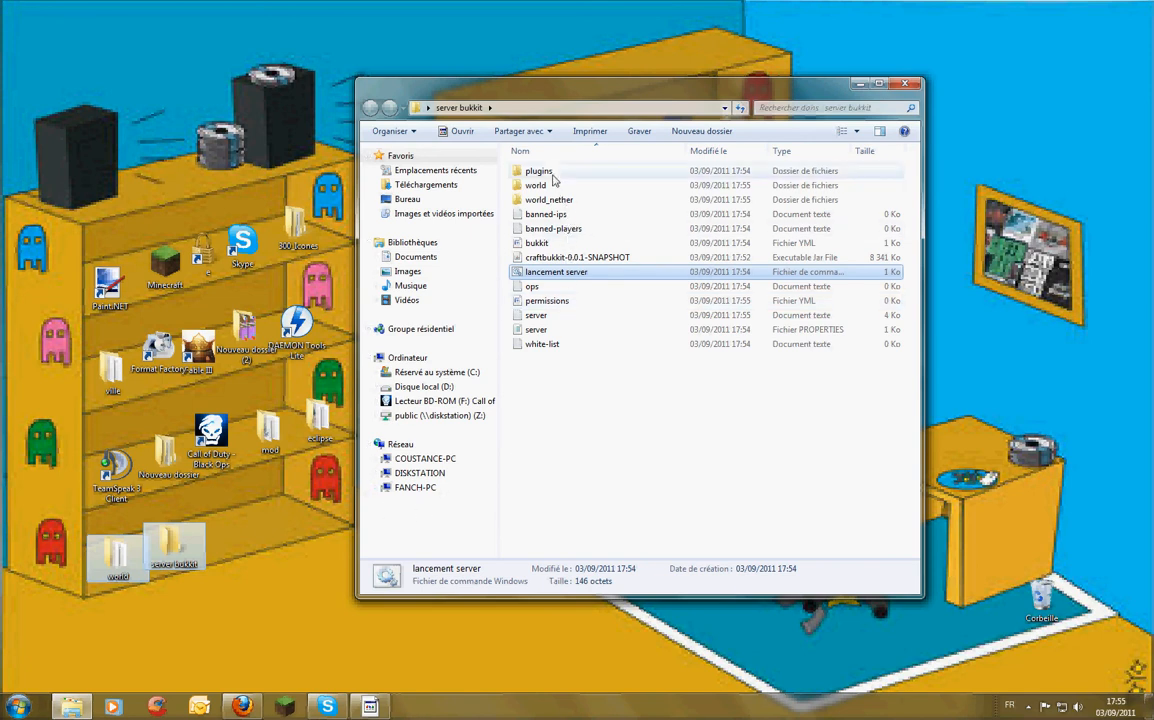
- Look over the files generated in the server bukkit folder and view the banned-ips file
{"action": "mouse_move", "coordinate": [588, 430]}
{"action": "left_mouse_down"}
{"action": "mouse_move", "coordinate": [558, 174]}
{"action": "mouse_move", "coordinate": [592, 424]}
{"action": "mouse_move", "coordinate": [580, 419]}
{"action": "left_mouse_up"}
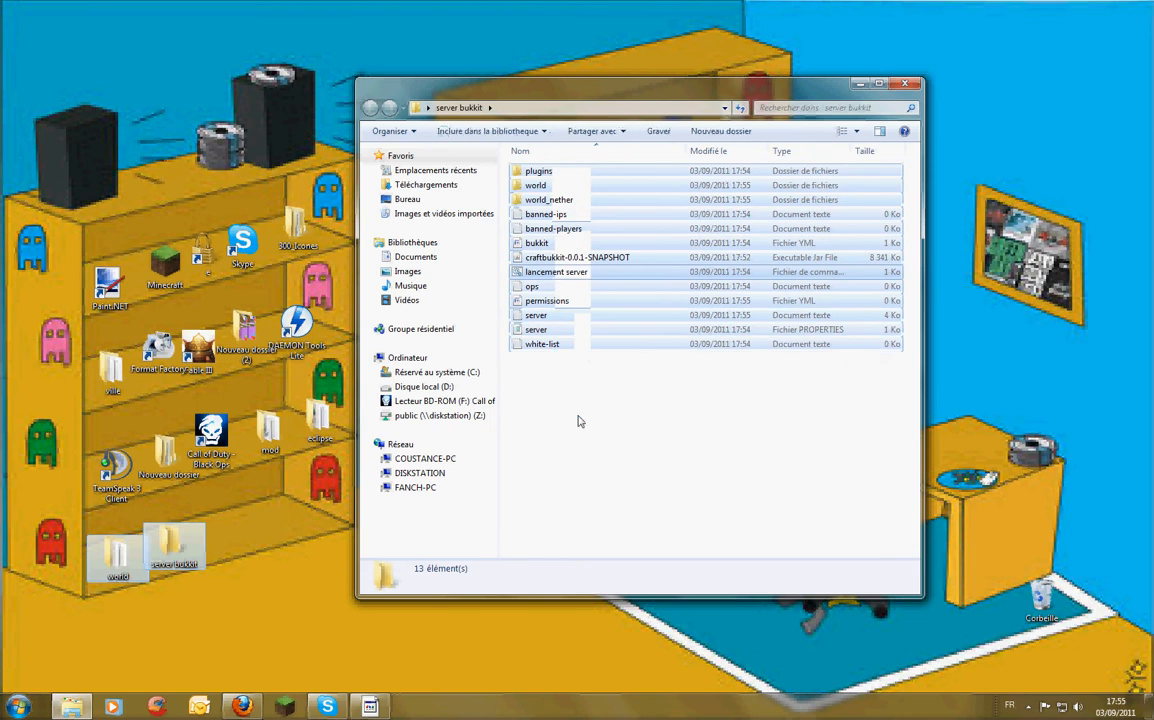
{"action": "double_click", "coordinate": [548, 216]}
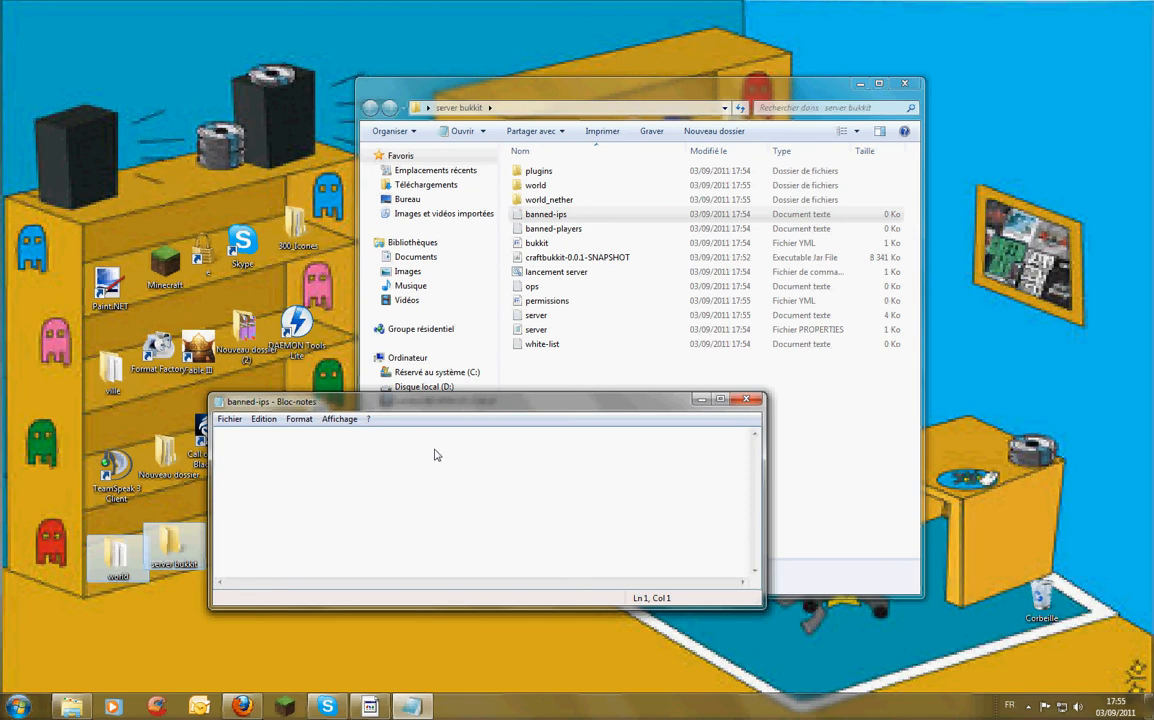
{"action": "left_click", "coordinate": [754, 402]}
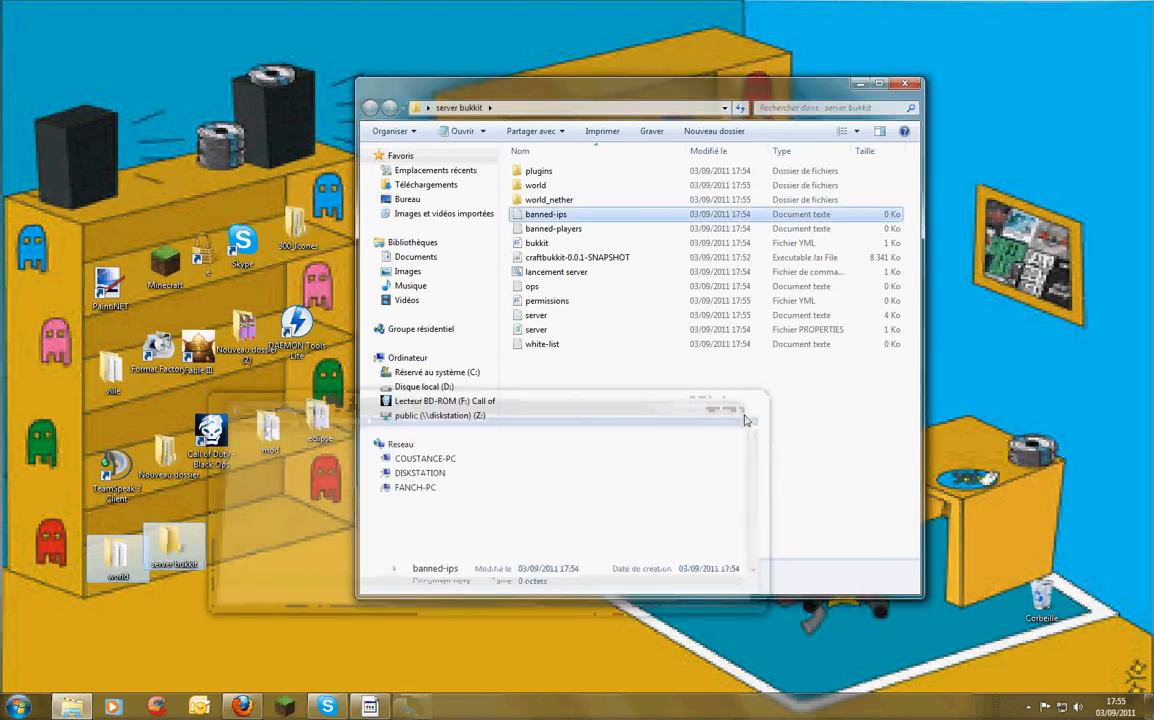
- Start the server again with "lancement server", move its console over the folder window, and minimize it
{"action": "double_click", "coordinate": [545, 271]}
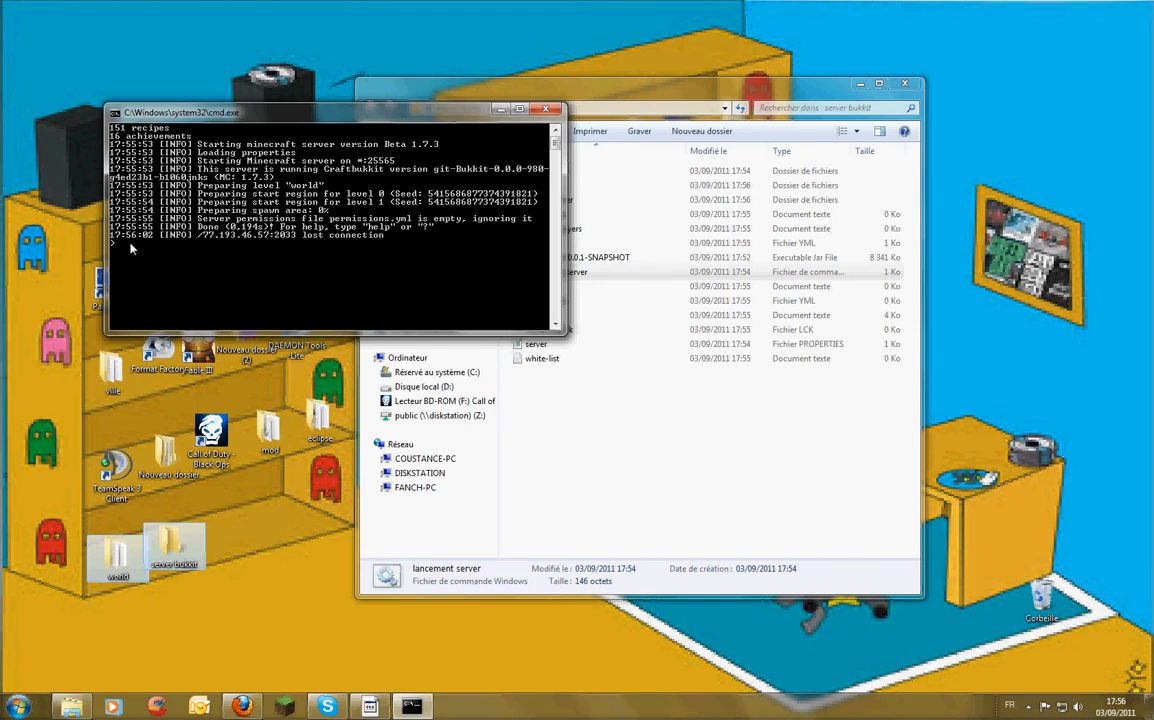
{"action": "left_click_drag", "start_coordinate": [393, 131], "coordinate": [600, 262]}
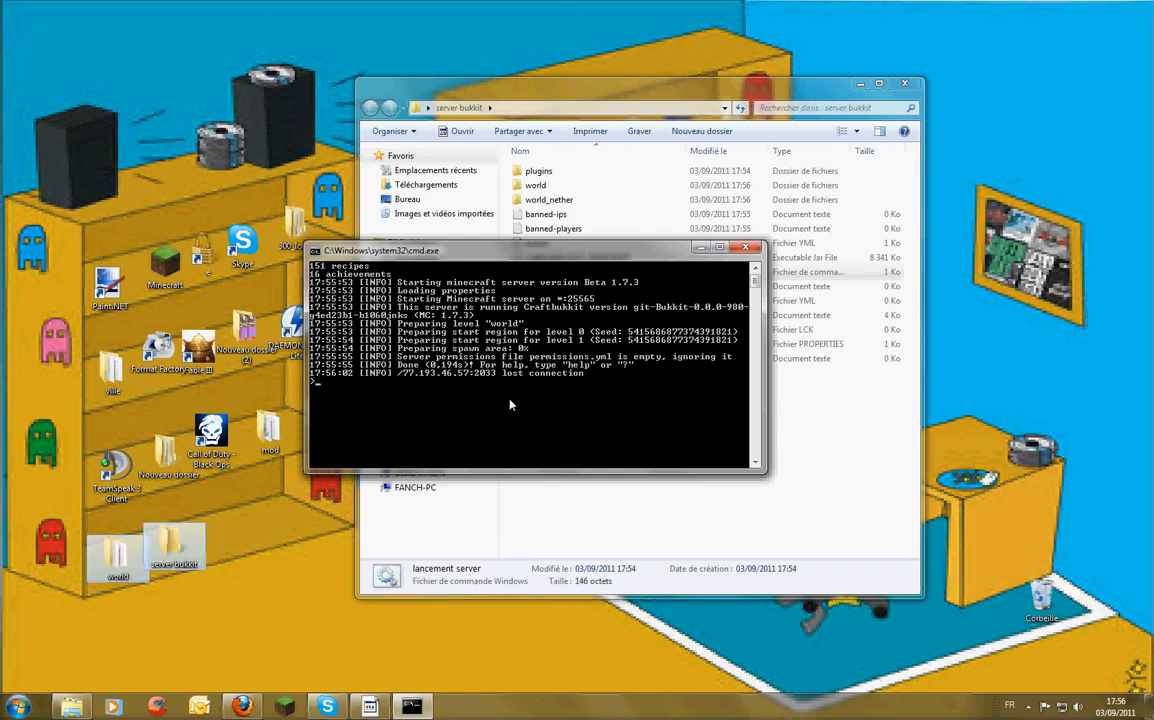
{"action": "left_click", "coordinate": [702, 248]}
- View the banned-ips and ops text files, closing each one again
{"action": "double_click", "coordinate": [560, 217]}
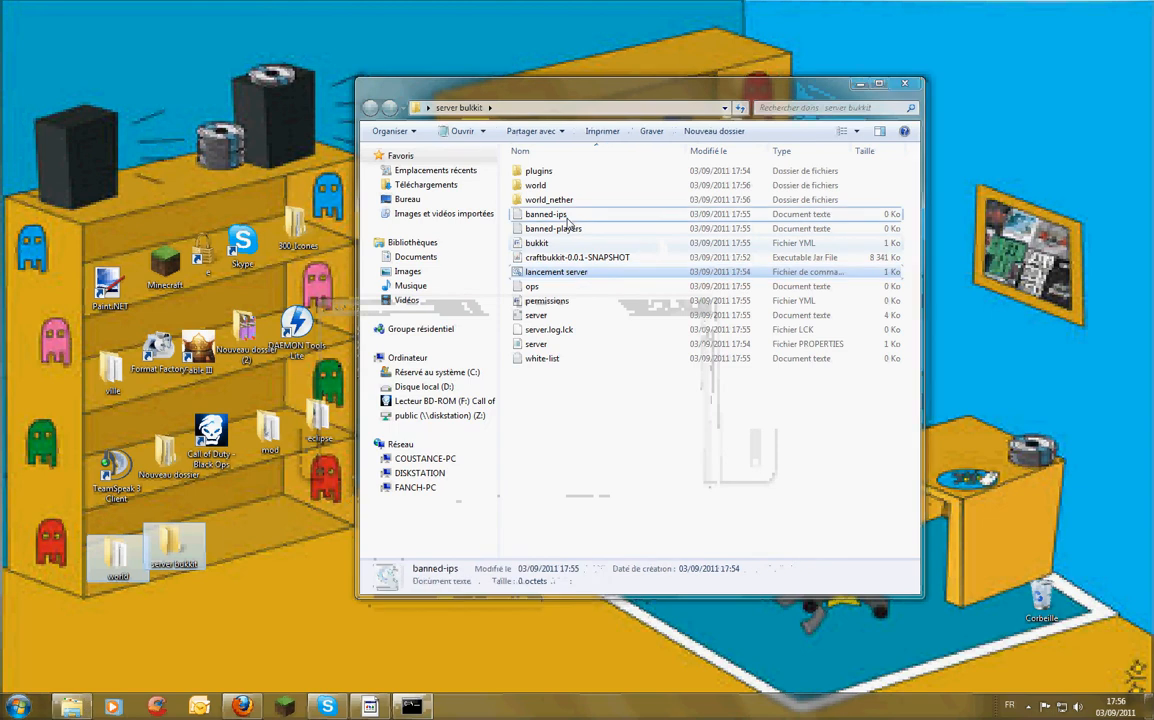
{"action": "left_click", "coordinate": [749, 401]}
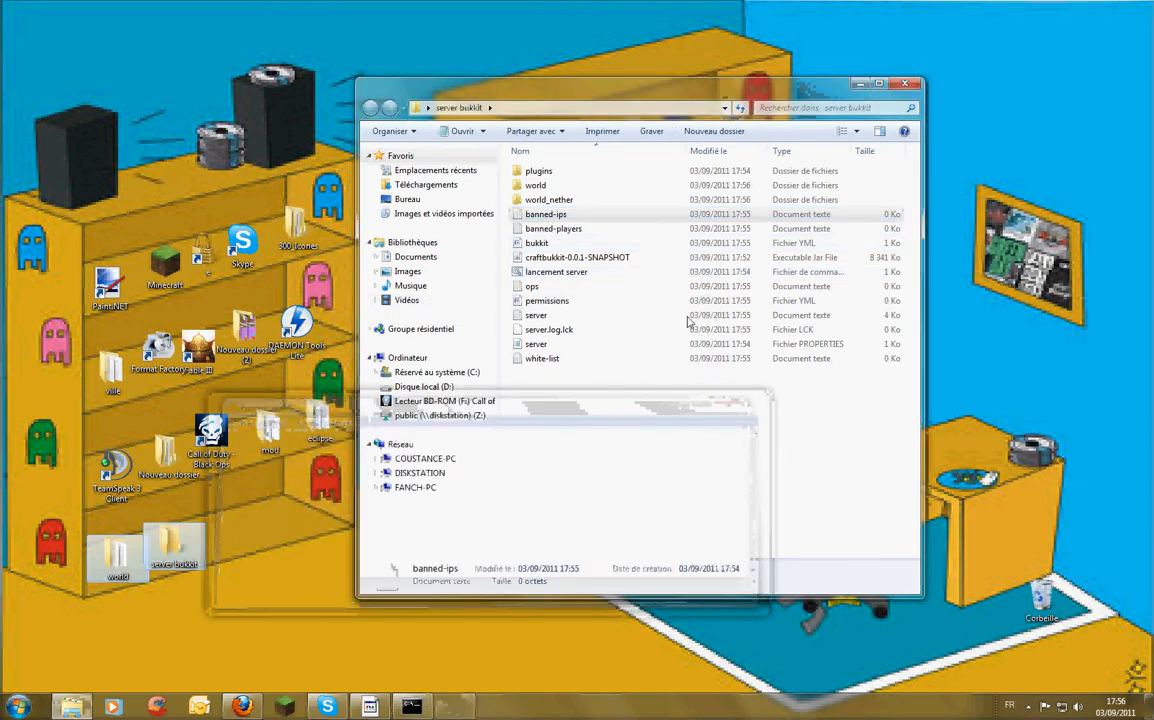
{"action": "double_click", "coordinate": [550, 287]}
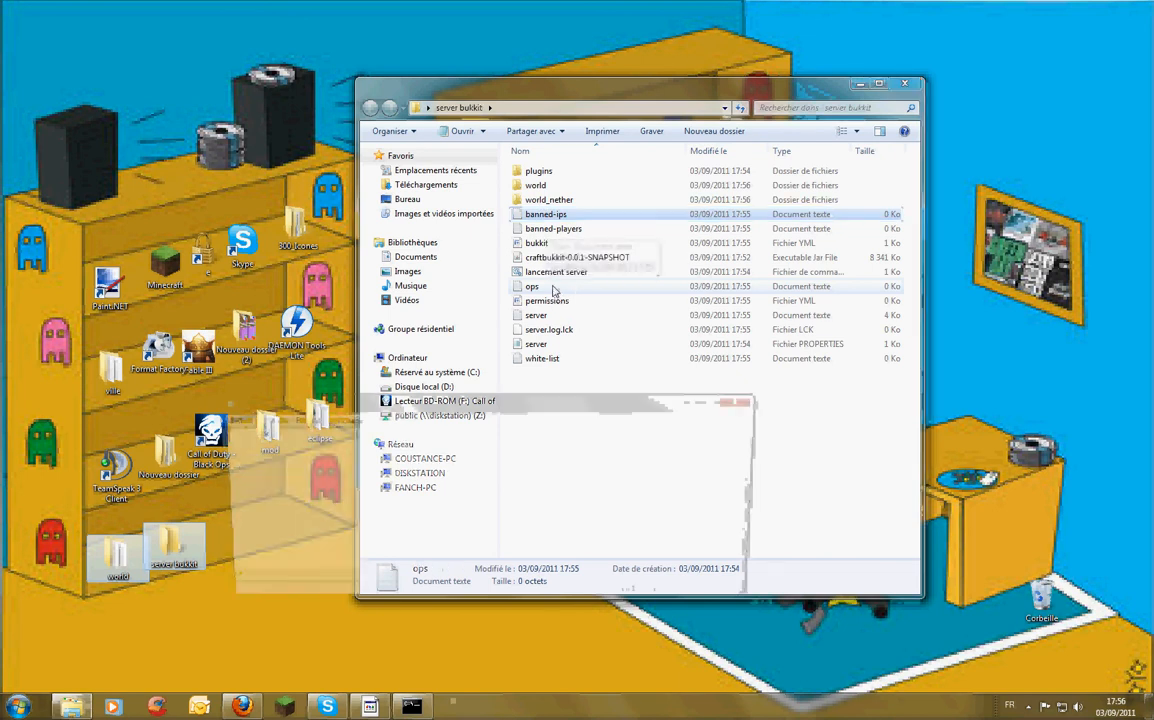
{"action": "left_click", "coordinate": [747, 401]}
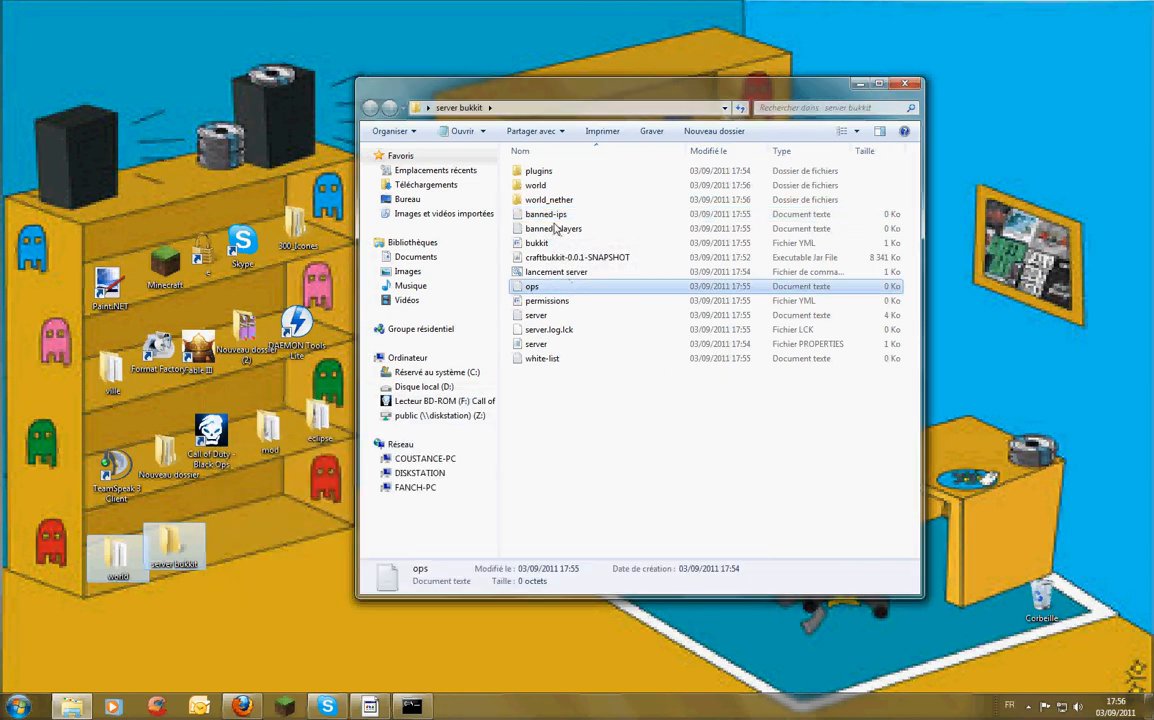
{"action": "double_click", "coordinate": [563, 290]}
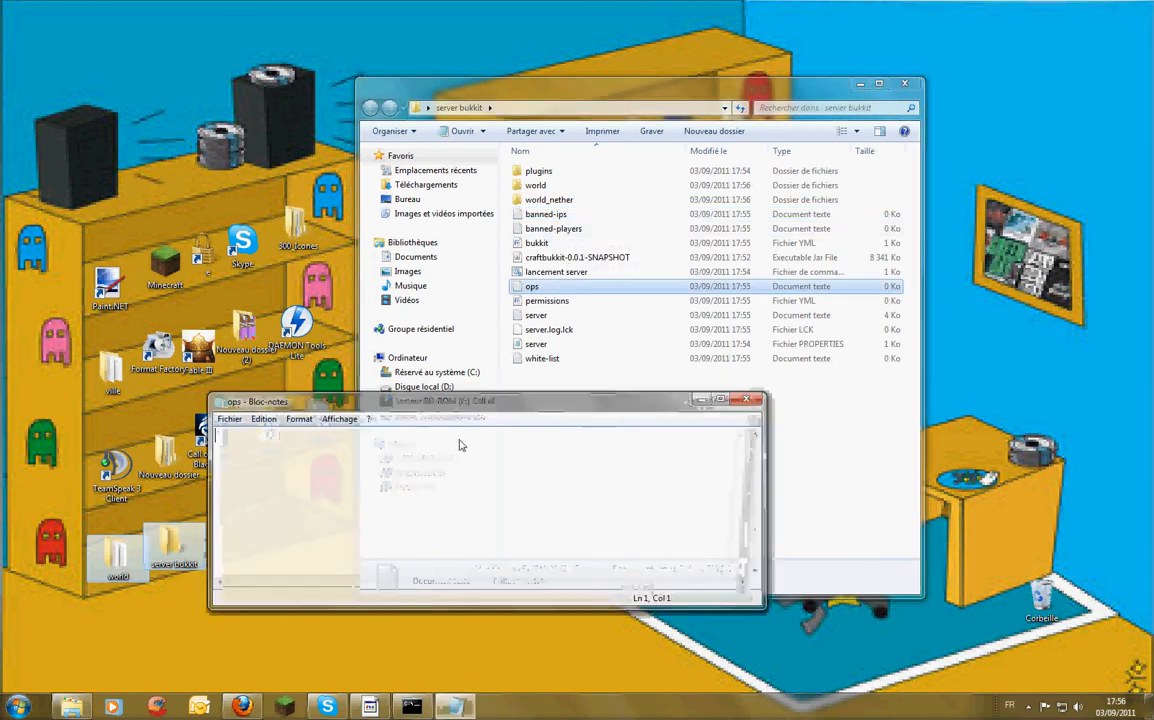
{"action": "type", "text": "ichig"}
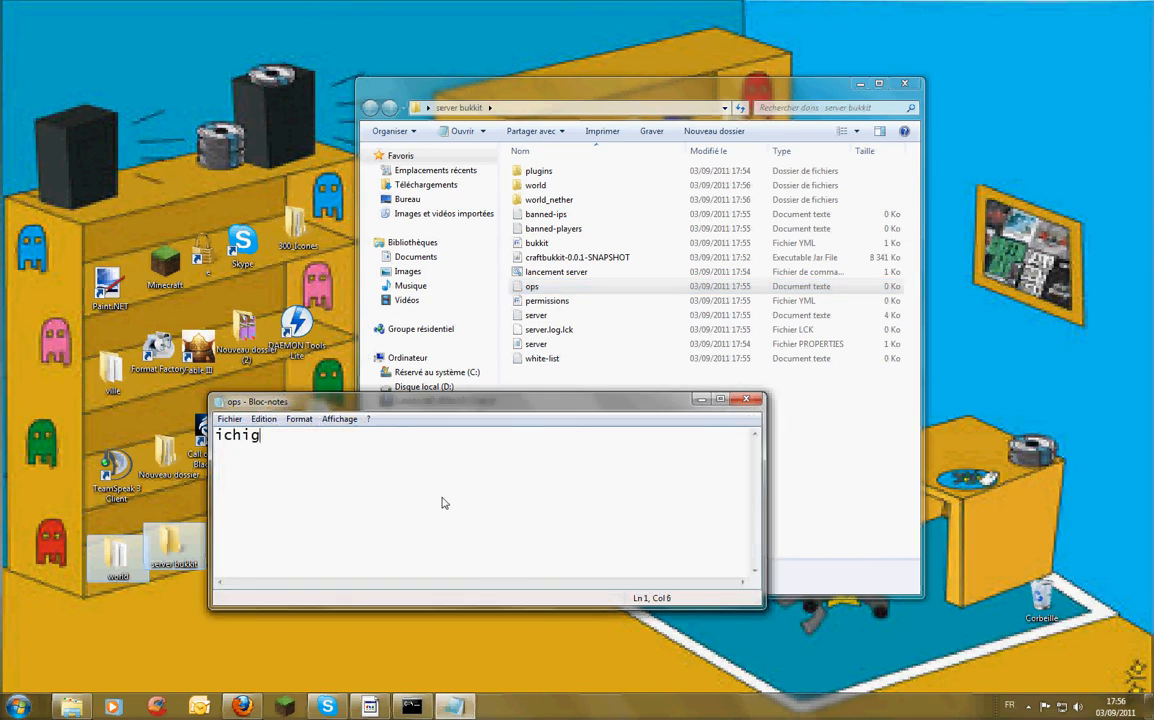
{"action": "type", "text": "o29"}
{"action": "left_click", "coordinate": [748, 400]}
{"action": "left_click", "coordinate": [490, 370]}
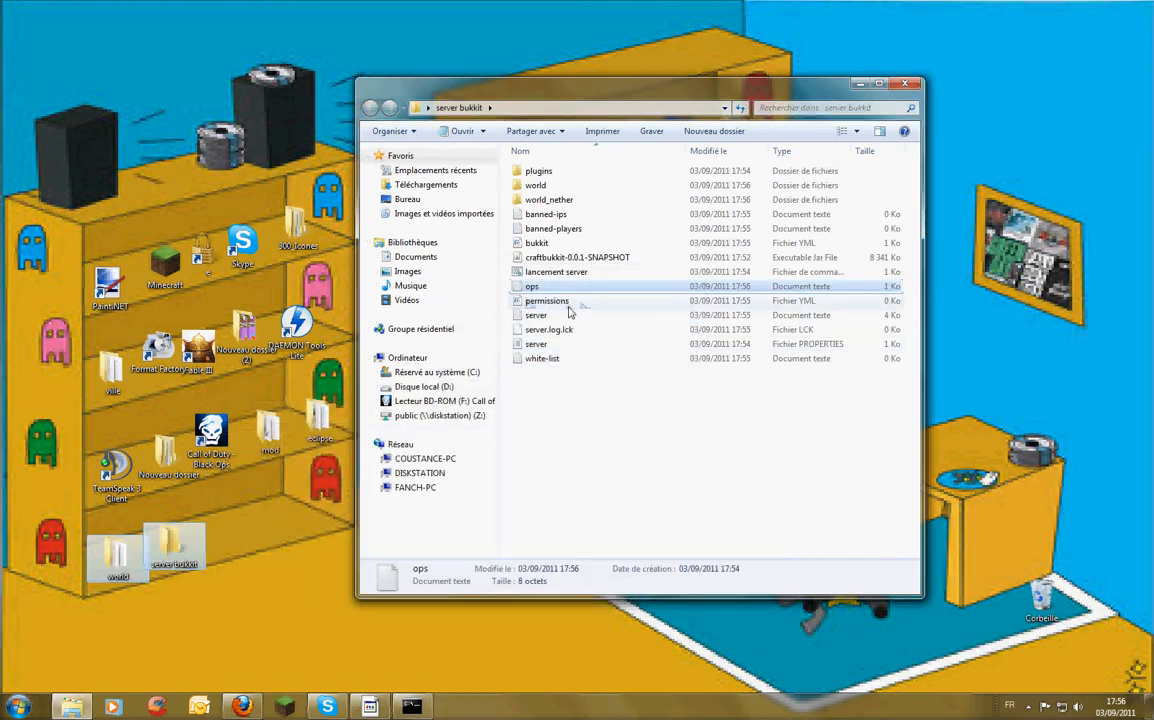
- Examine the server log text file alongside the server console, and check the white-list file
{"action": "left_click", "coordinate": [503, 301]}
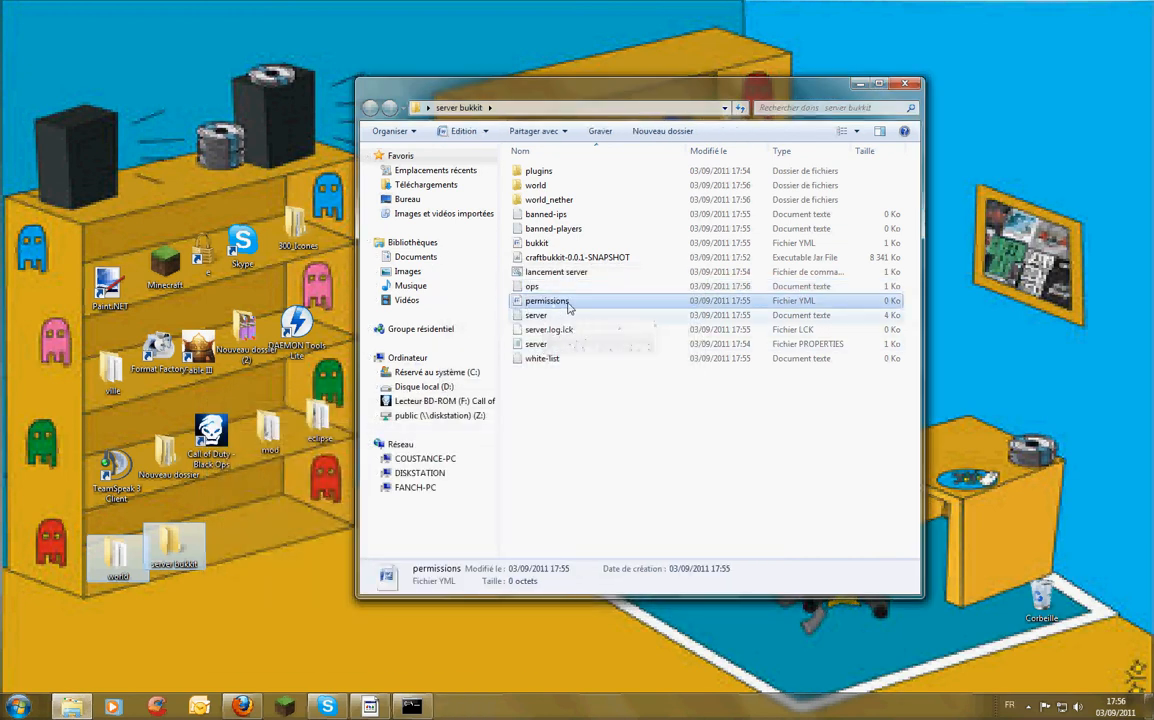
{"action": "double_click", "coordinate": [536, 316]}
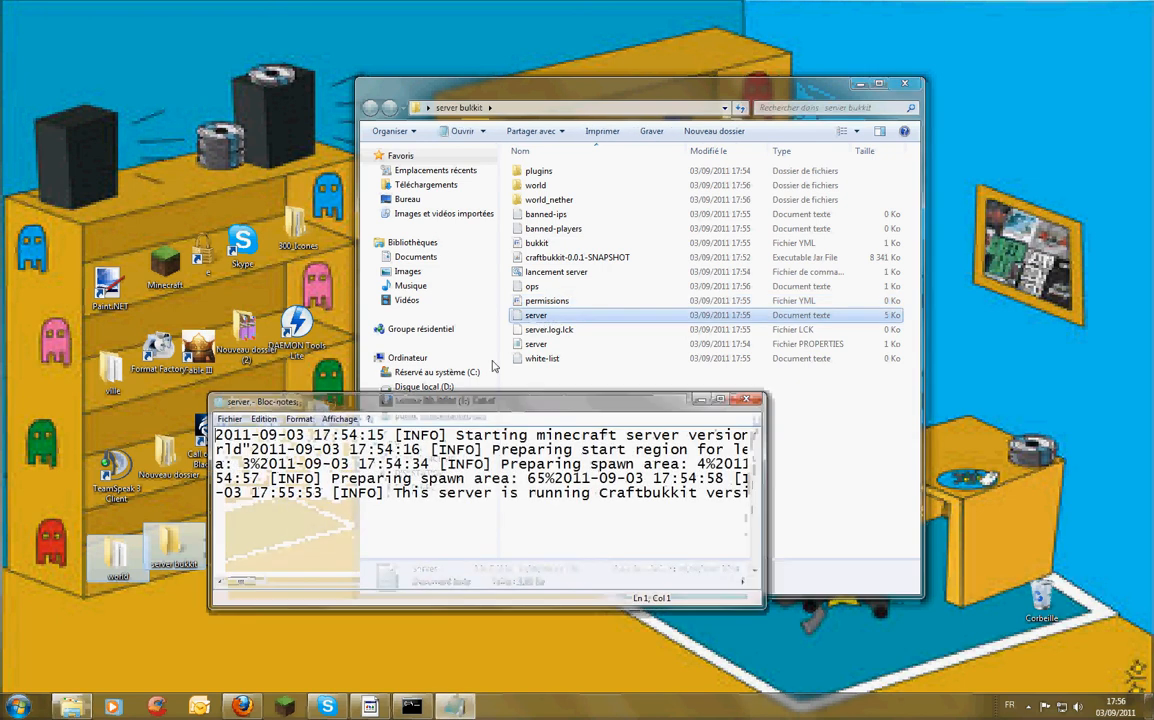
{"action": "mouse_move", "coordinate": [238, 582]}
{"action": "left_mouse_down"}
{"action": "mouse_move", "coordinate": [716, 563]}
{"action": "mouse_move", "coordinate": [232, 581]}
{"action": "left_mouse_up"}
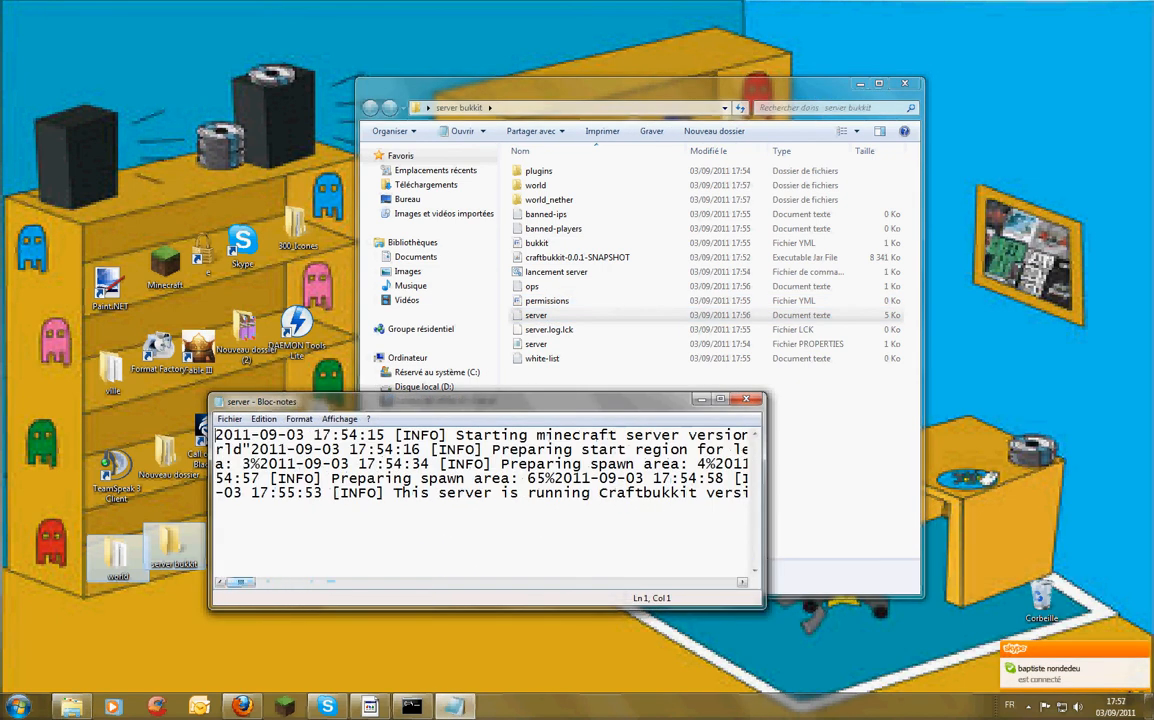
{"action": "left_click", "coordinate": [411, 707]}
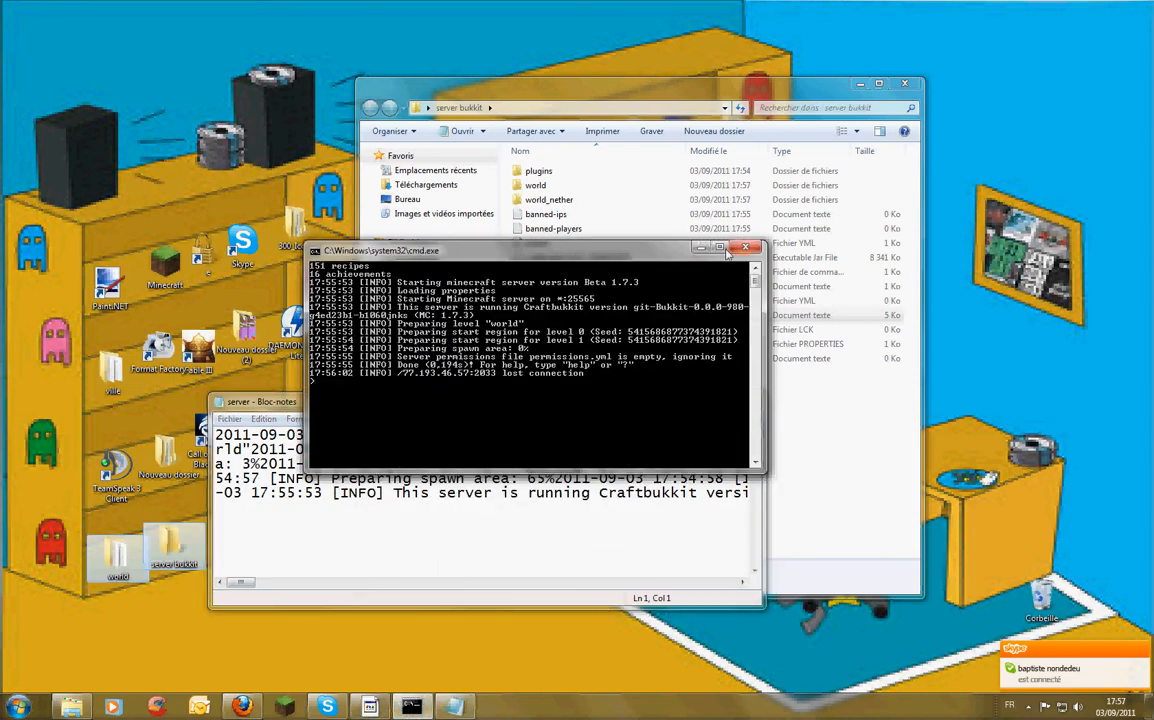
{"action": "left_click", "coordinate": [740, 248]}
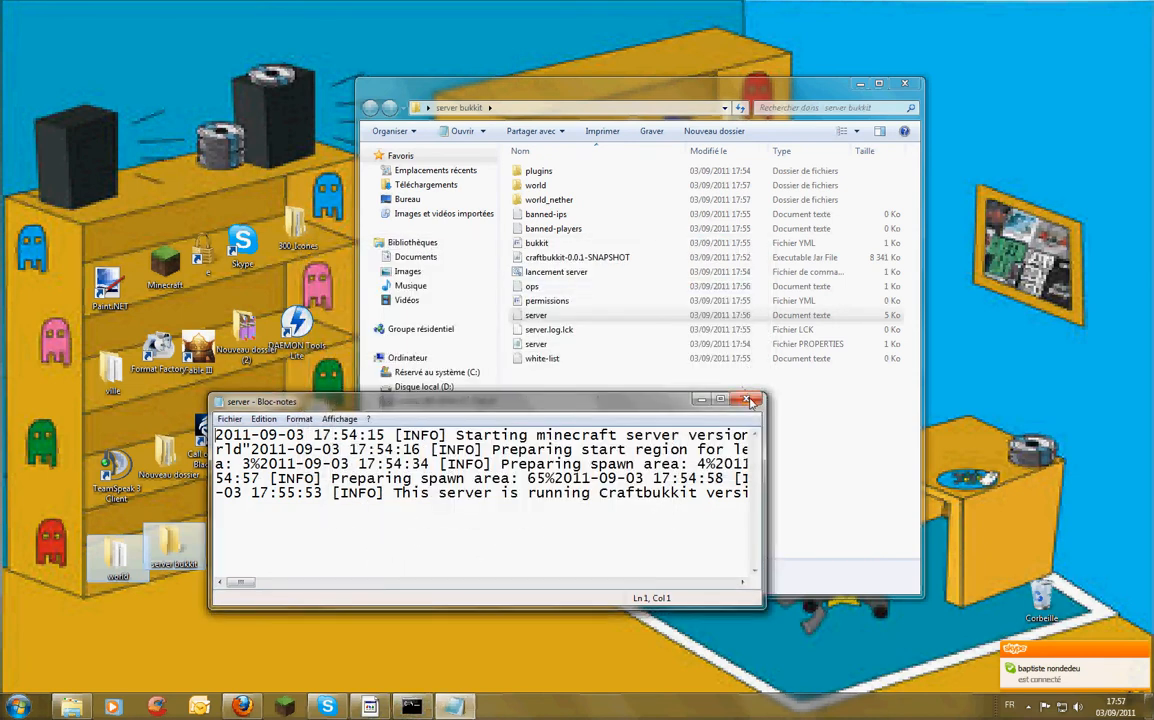
{"action": "left_click", "coordinate": [750, 401]}
{"action": "double_click", "coordinate": [545, 359]}
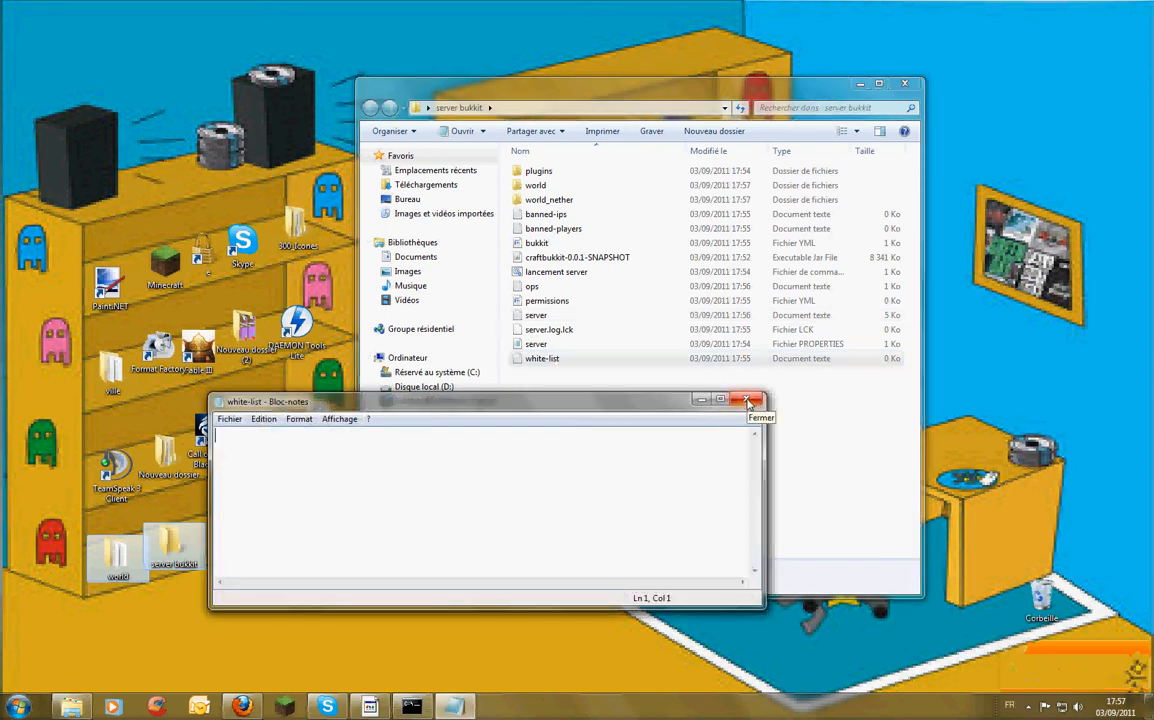
{"action": "left_click", "coordinate": [748, 402]}
- Open the server properties file and set allow-flight to true
{"action": "double_click", "coordinate": [563, 346]}
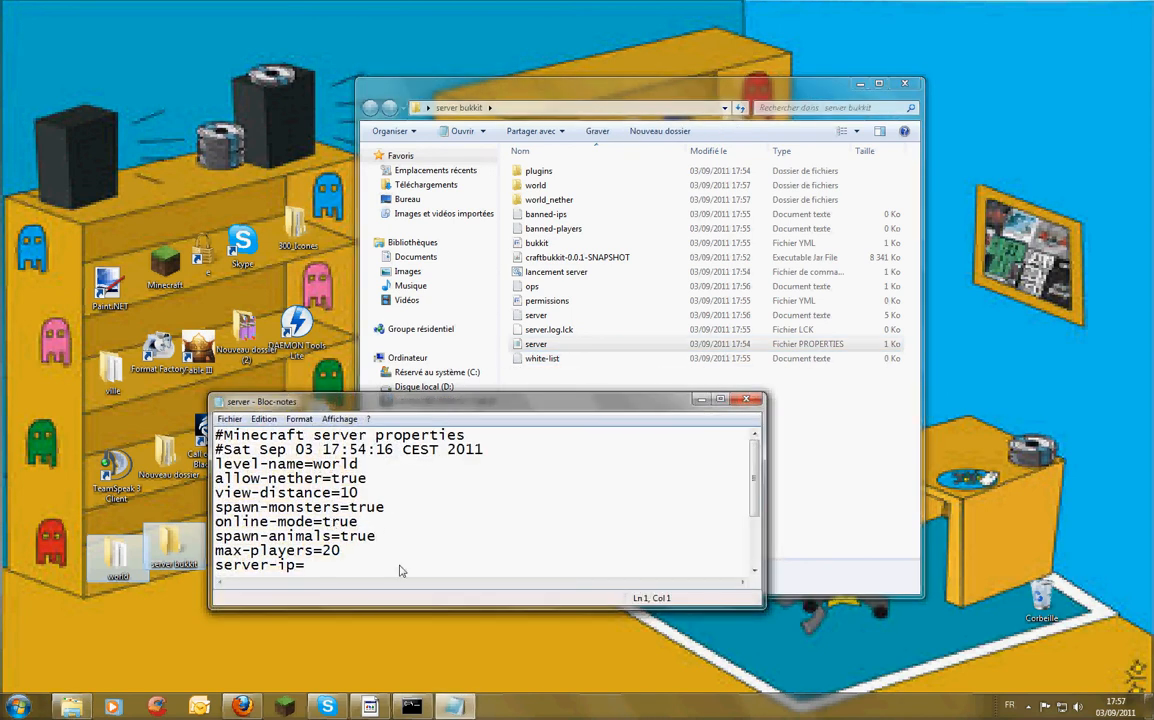
{"action": "scroll", "coordinate": [654, 559], "scroll_direction": "down", "scroll_amount": 2}
{"action": "left_click_drag", "start_coordinate": [360, 551], "coordinate": [336, 540]}
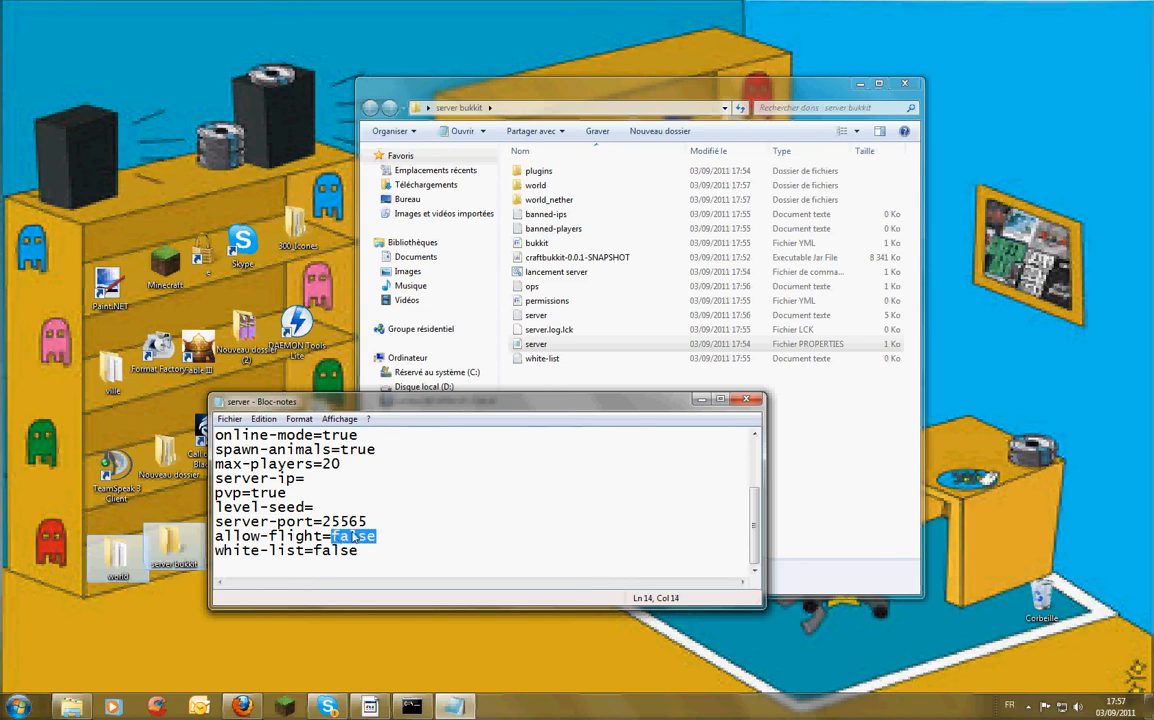
{"action": "type", "text": "tru"}
- Review the server-port, pvp, server-ip, max-players and spawn-animals entries in the server properties
{"action": "left_click", "coordinate": [369, 522]}
{"action": "left_click_drag", "start_coordinate": [371, 524], "coordinate": [256, 497]}
{"action": "left_click", "coordinate": [299, 495]}
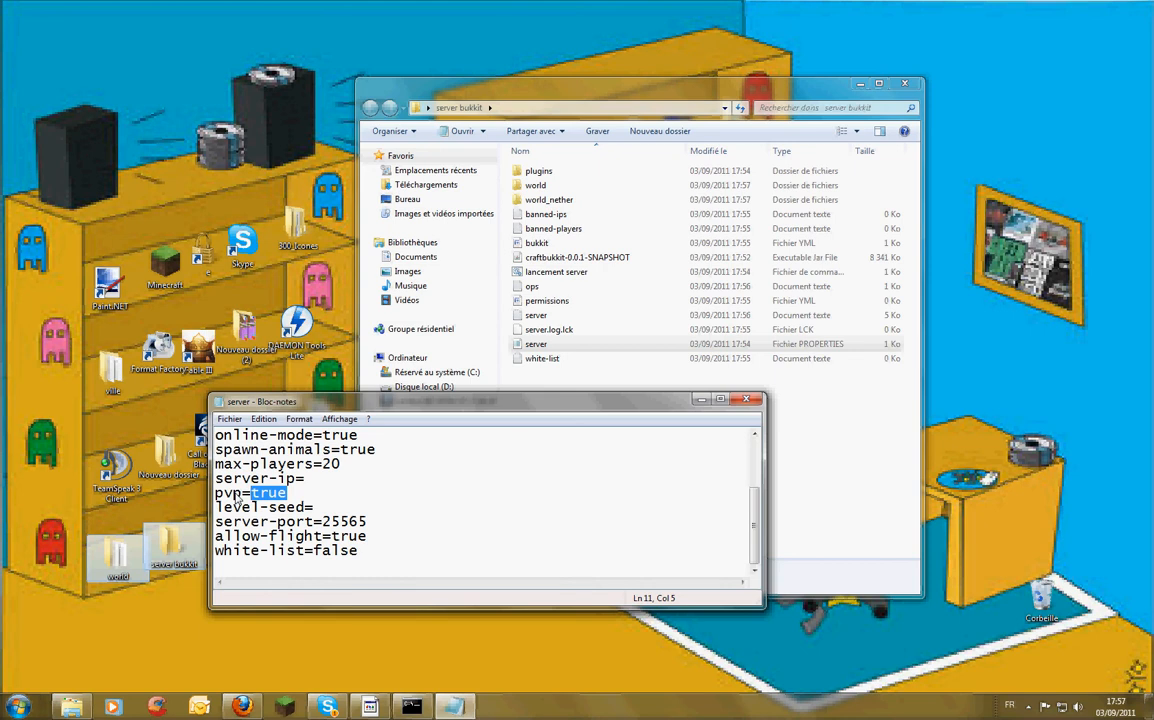
{"action": "left_click", "coordinate": [314, 480]}
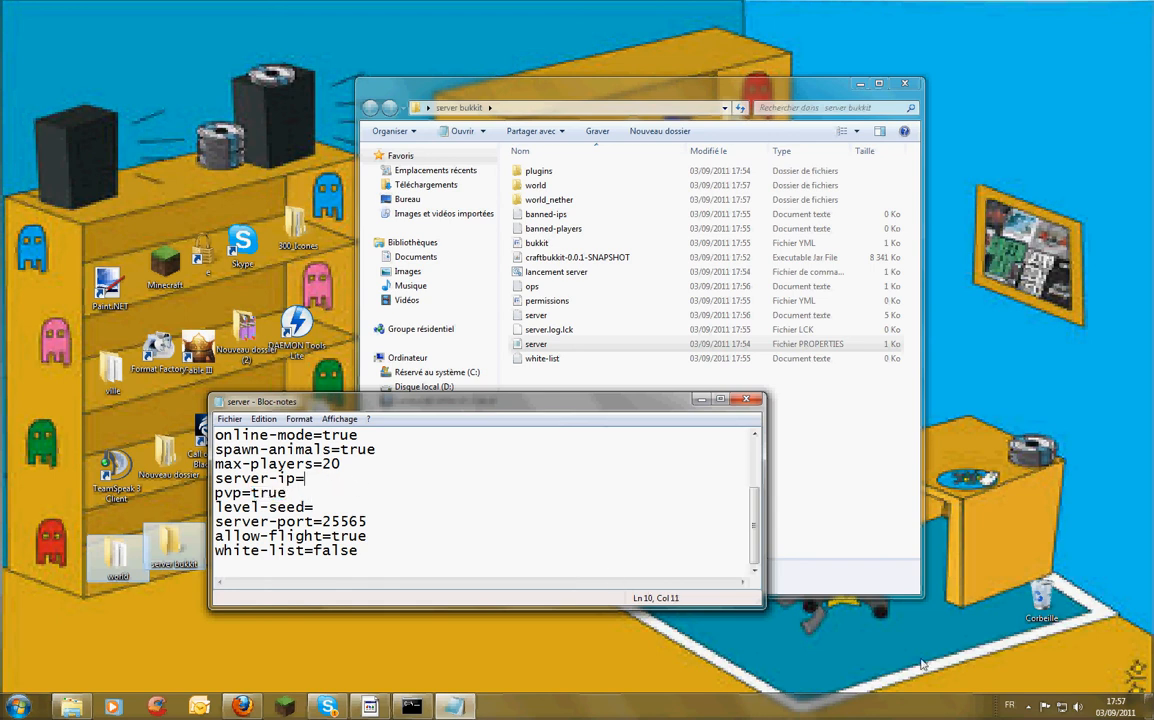
{"action": "left_click", "coordinate": [342, 466]}
{"action": "scroll", "coordinate": [680, 470], "scroll_direction": "up", "scroll_amount": 2}
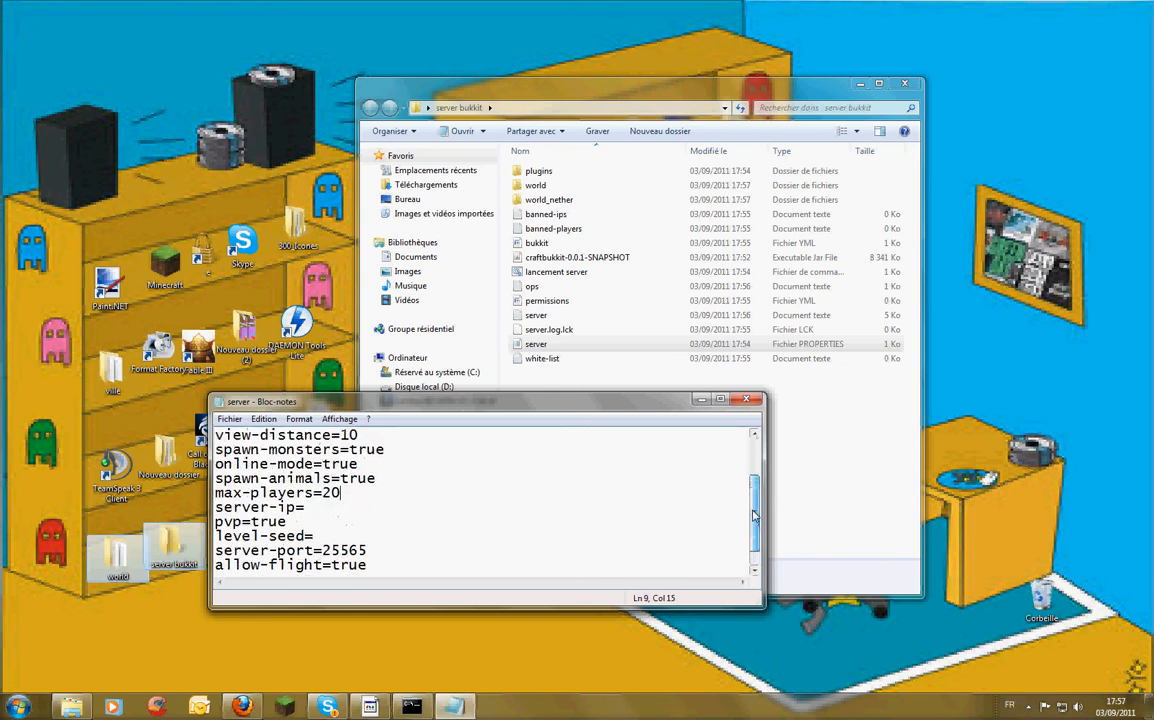
{"action": "left_click", "coordinate": [379, 482]}
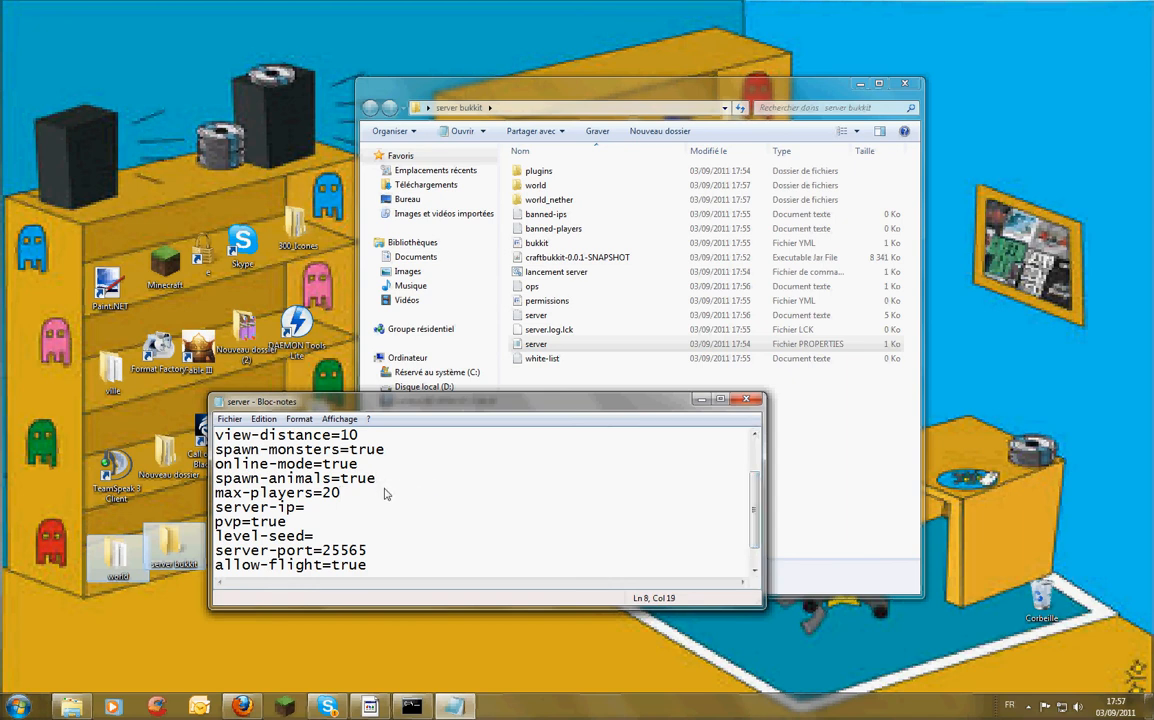
- Set online-mode to false in the server properties file
{"action": "left_click_drag", "start_coordinate": [386, 479], "coordinate": [356, 466]}
{"action": "left_click", "coordinate": [357, 468]}
{"action": "mouse_move", "coordinate": [305, 466]}
{"action": "left_mouse_down"}
{"action": "mouse_move", "coordinate": [268, 466]}
{"action": "mouse_move", "coordinate": [368, 466]}
{"action": "mouse_move", "coordinate": [228, 466]}
{"action": "mouse_move", "coordinate": [340, 480]}
{"action": "mouse_move", "coordinate": [305, 475]}
{"action": "left_mouse_up"}
{"action": "mouse_move", "coordinate": [385, 450]}
{"action": "left_mouse_down"}
{"action": "mouse_move", "coordinate": [308, 467]}
{"action": "mouse_move", "coordinate": [400, 462]}
{"action": "left_mouse_up"}
{"action": "mouse_move", "coordinate": [222, 450]}
{"action": "left_mouse_down"}
{"action": "mouse_move", "coordinate": [340, 464]}
{"action": "mouse_move", "coordinate": [395, 455]}
{"action": "mouse_move", "coordinate": [232, 452]}
{"action": "left_mouse_up"}
{"action": "left_click", "coordinate": [407, 455]}
{"action": "mouse_move", "coordinate": [402, 458]}
{"action": "left_mouse_down"}
{"action": "mouse_move", "coordinate": [350, 452]}
{"action": "mouse_move", "coordinate": [414, 460]}
{"action": "left_mouse_up"}
{"action": "left_click", "coordinate": [414, 460]}
{"action": "left_click_drag", "start_coordinate": [755, 535], "coordinate": [755, 499]}
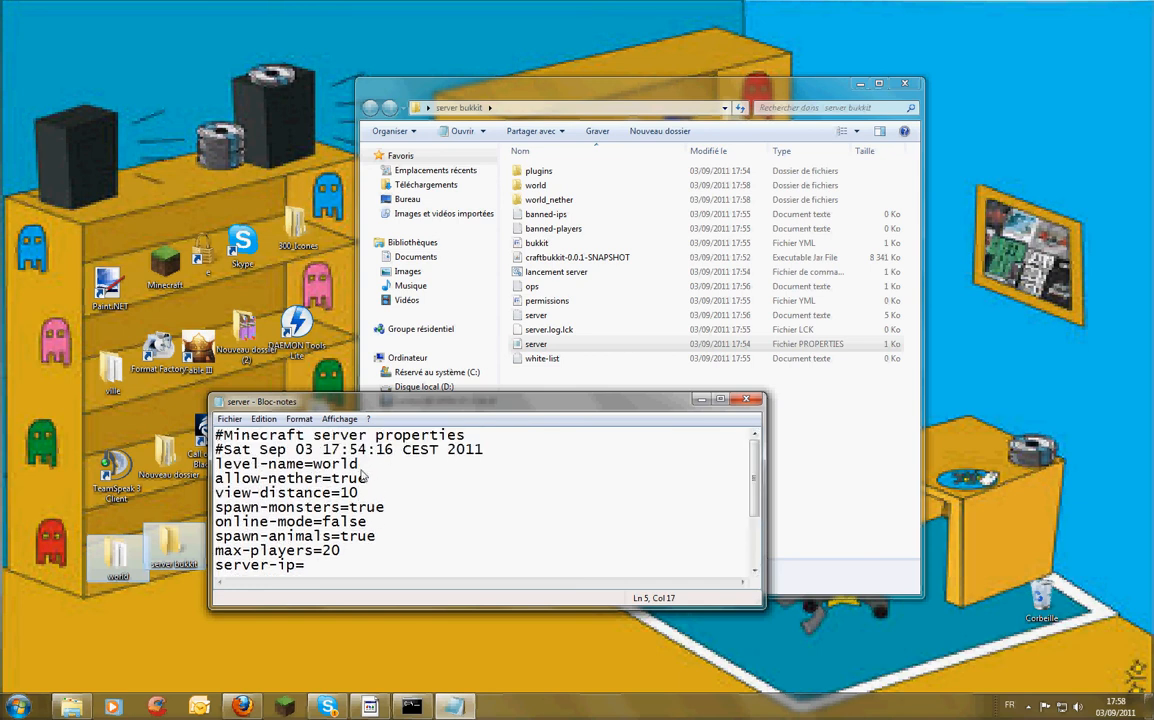
- Check the level-name entry, then save and close the server properties file
{"action": "left_click_drag", "start_coordinate": [368, 466], "coordinate": [315, 470]}
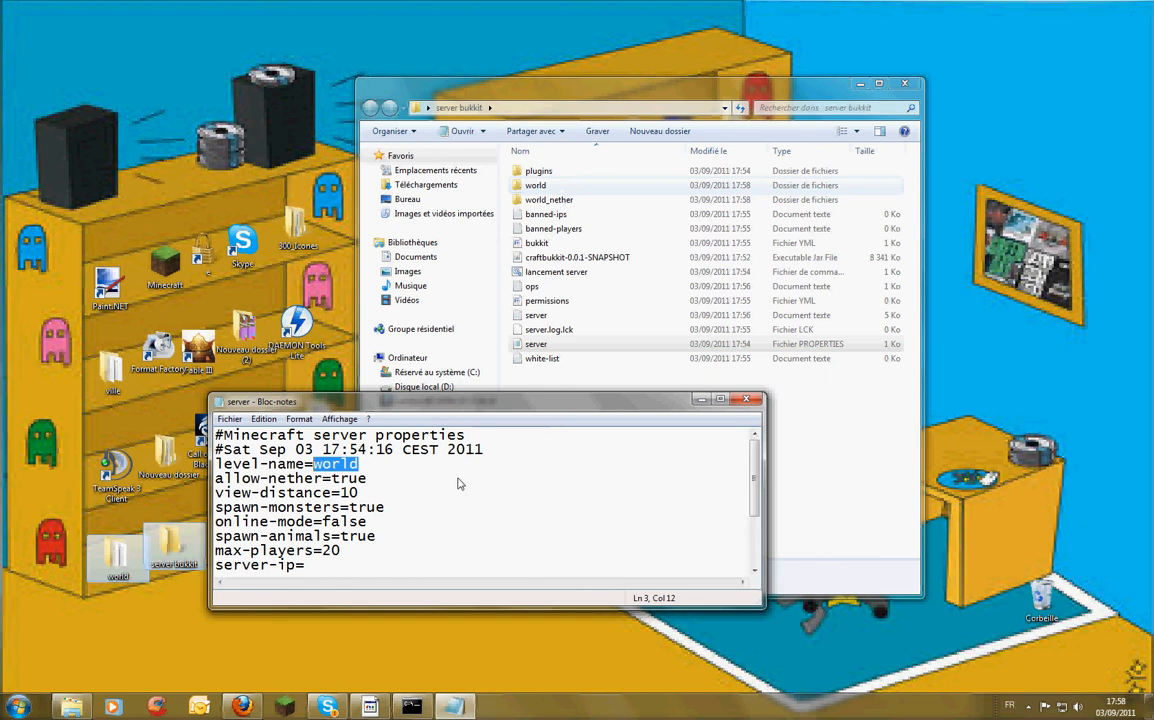
{"action": "left_click", "coordinate": [748, 401]}
{"action": "left_click", "coordinate": [497, 368]}
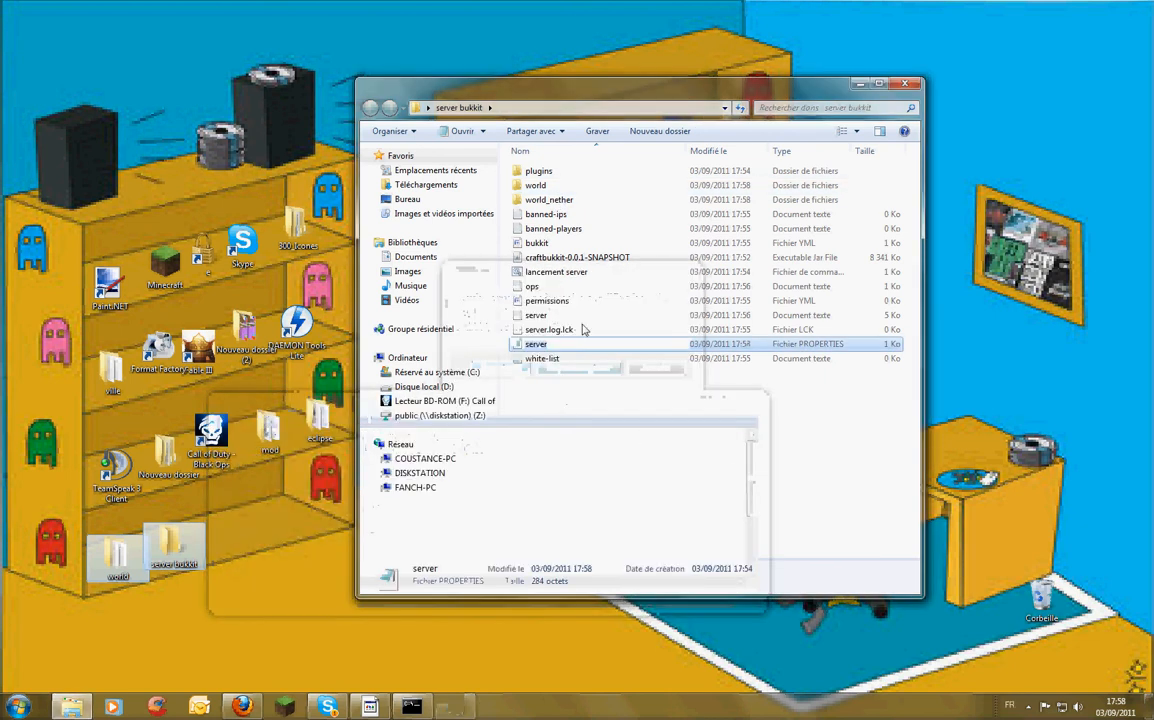
- Run the "lancement server" file, try to join localhost from Minecraft's multiplayer mode, and close the game
{"action": "double_click", "coordinate": [589, 277]}
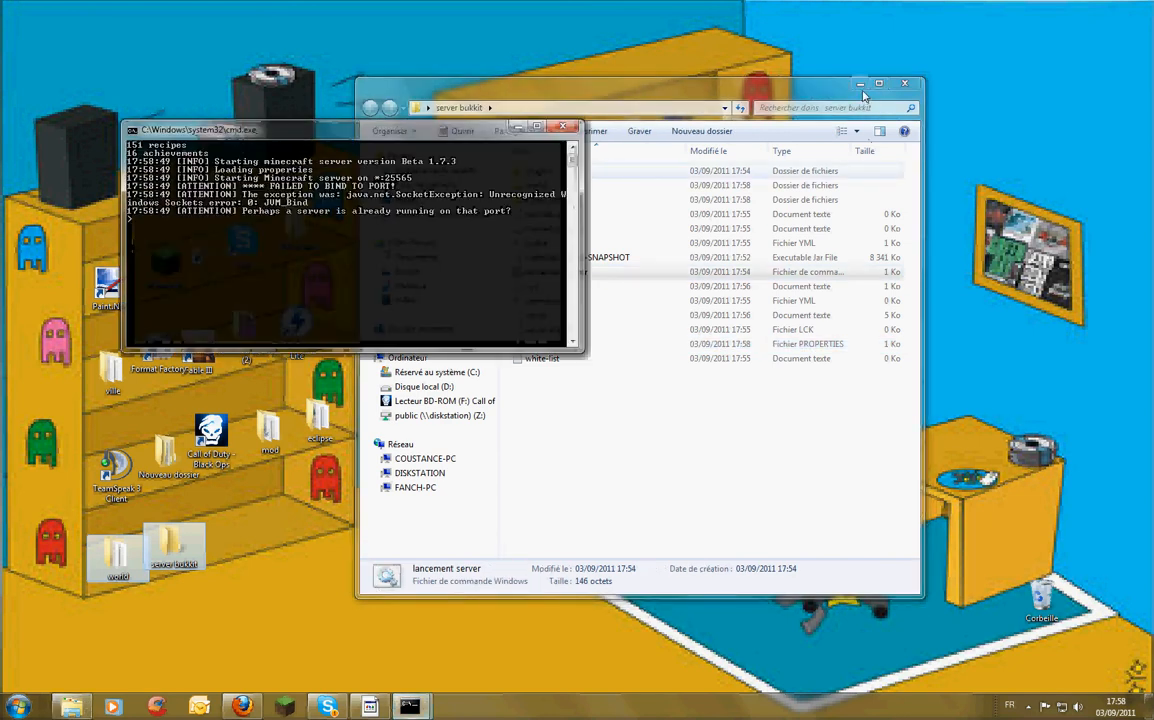
{"action": "left_click", "coordinate": [862, 87]}
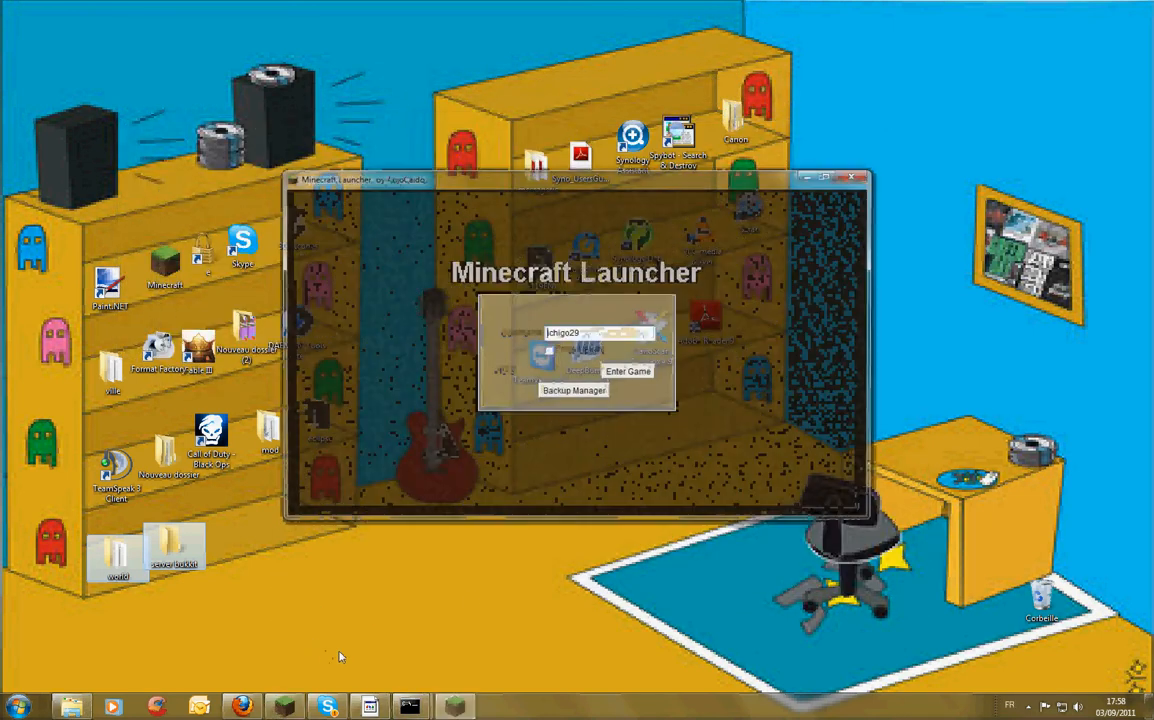
{"action": "left_click", "coordinate": [634, 374]}
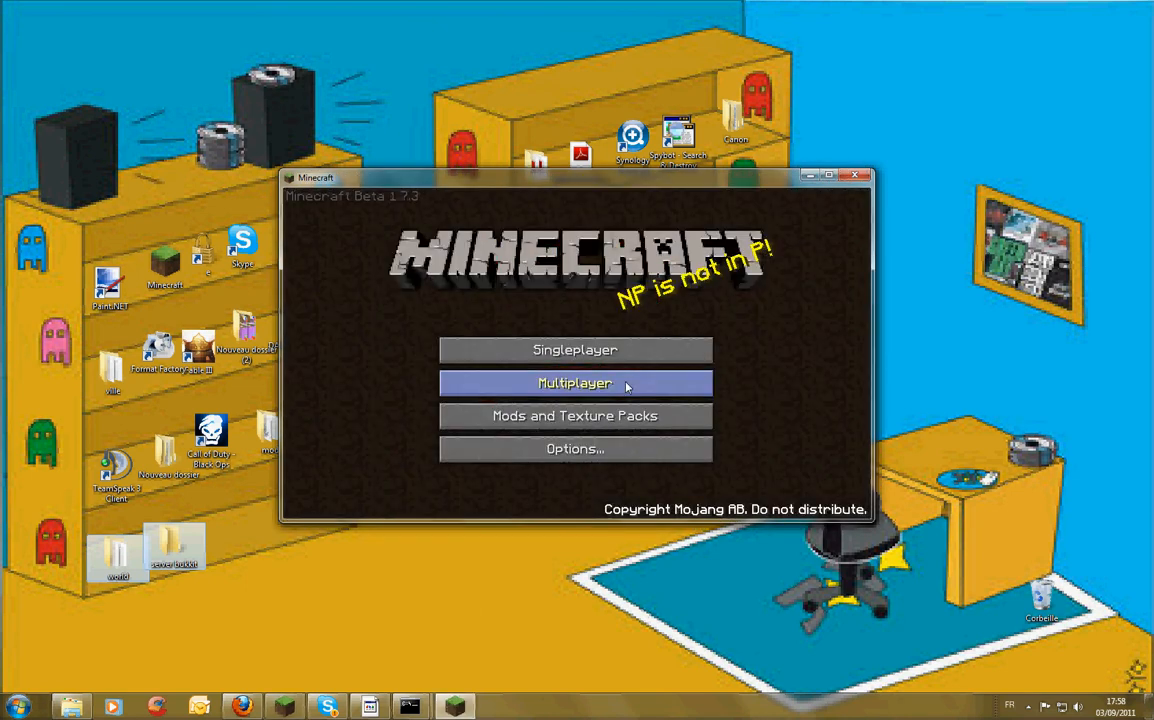
{"action": "left_click", "coordinate": [626, 383]}
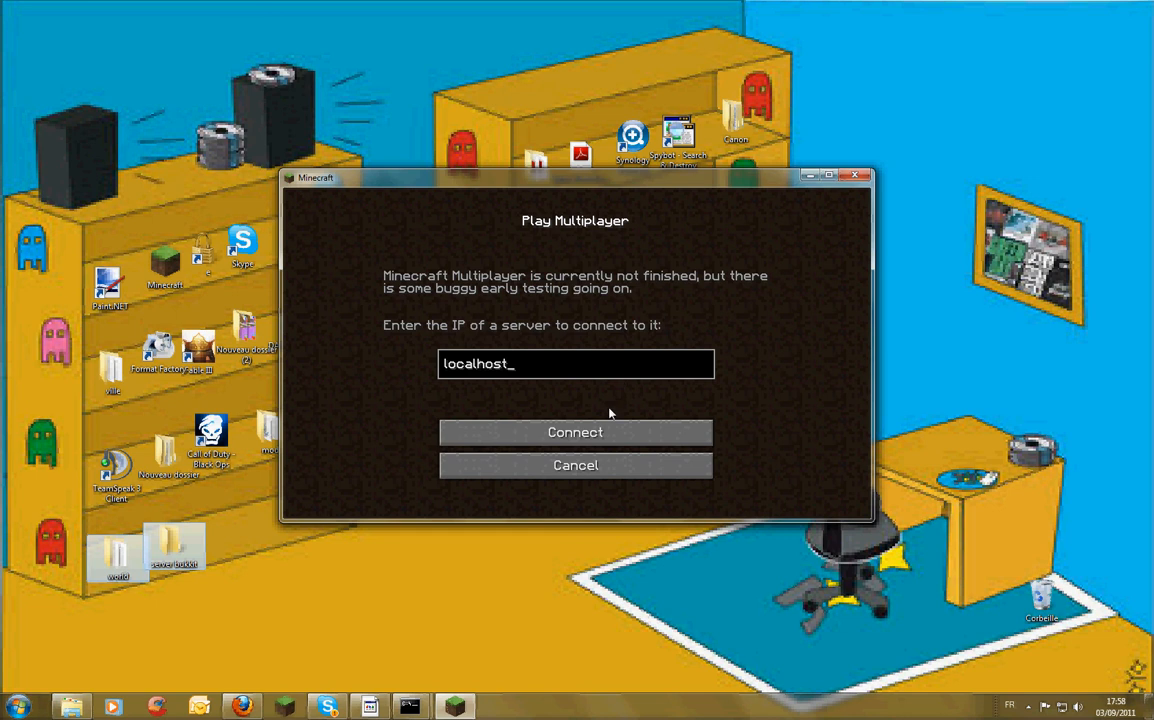
{"action": "left_click", "coordinate": [547, 431]}
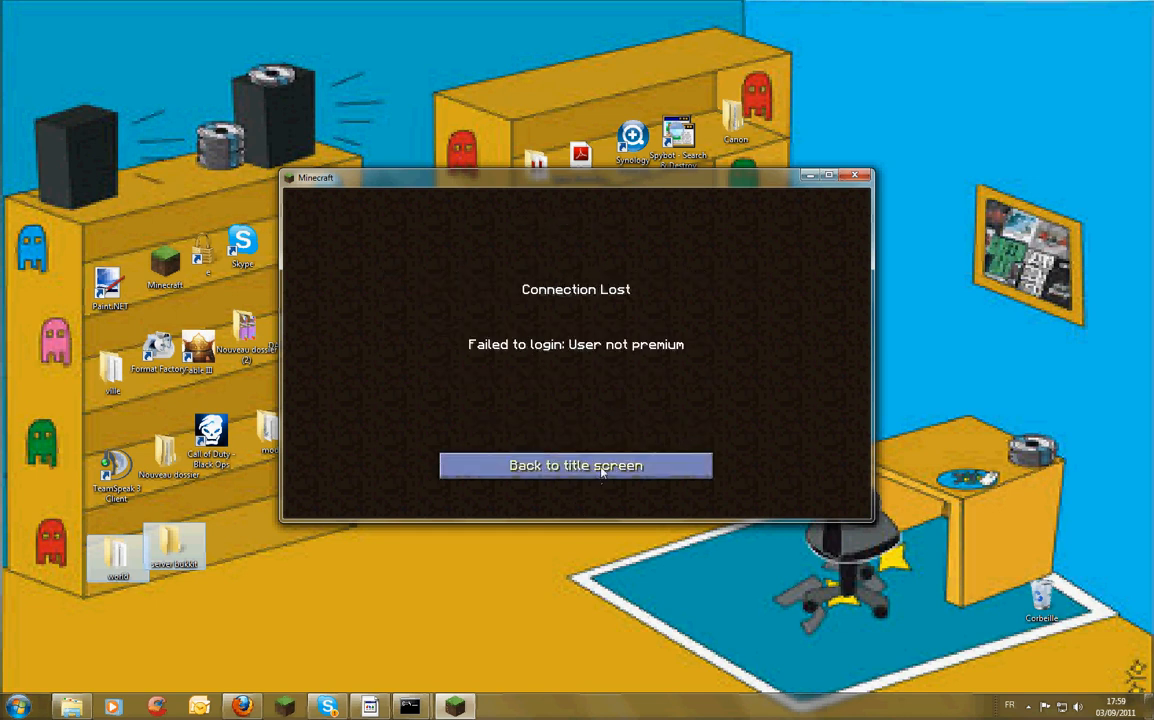
{"action": "left_click", "coordinate": [603, 472]}
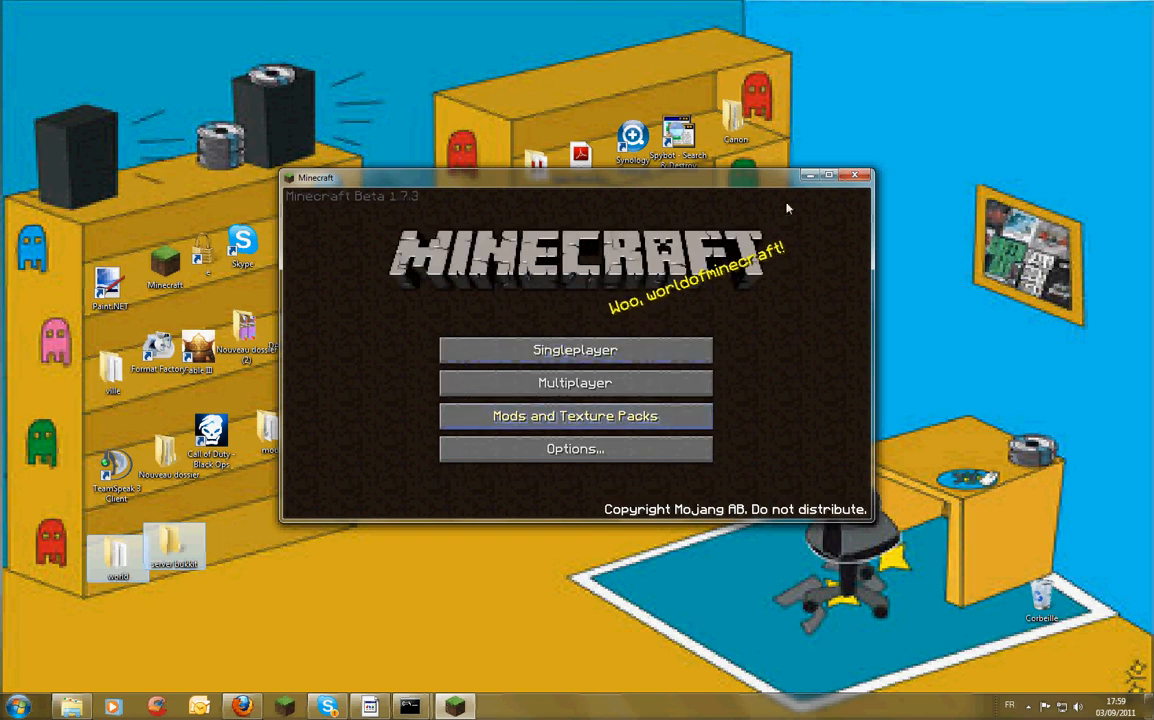
{"action": "left_click", "coordinate": [856, 177]}
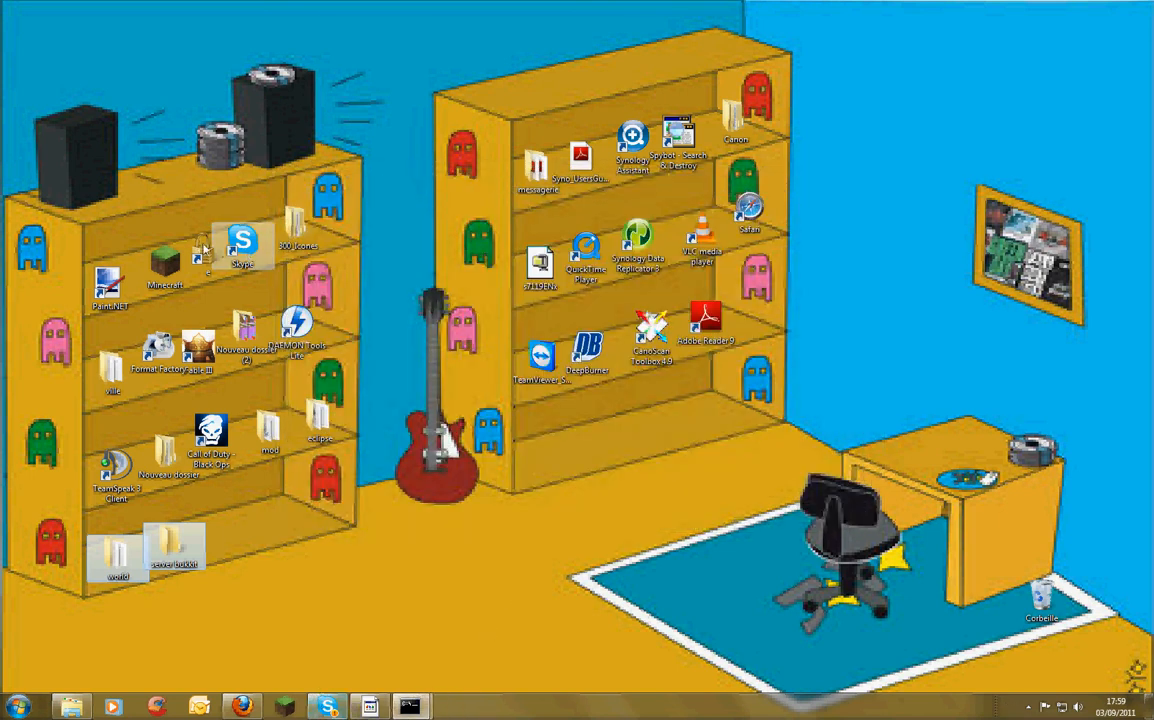
- Recheck the server properties file from the server bukkit folder, then shut down the original server console with the stop command
{"action": "left_click", "coordinate": [72, 707]}
{"action": "double_click", "coordinate": [540, 372]}
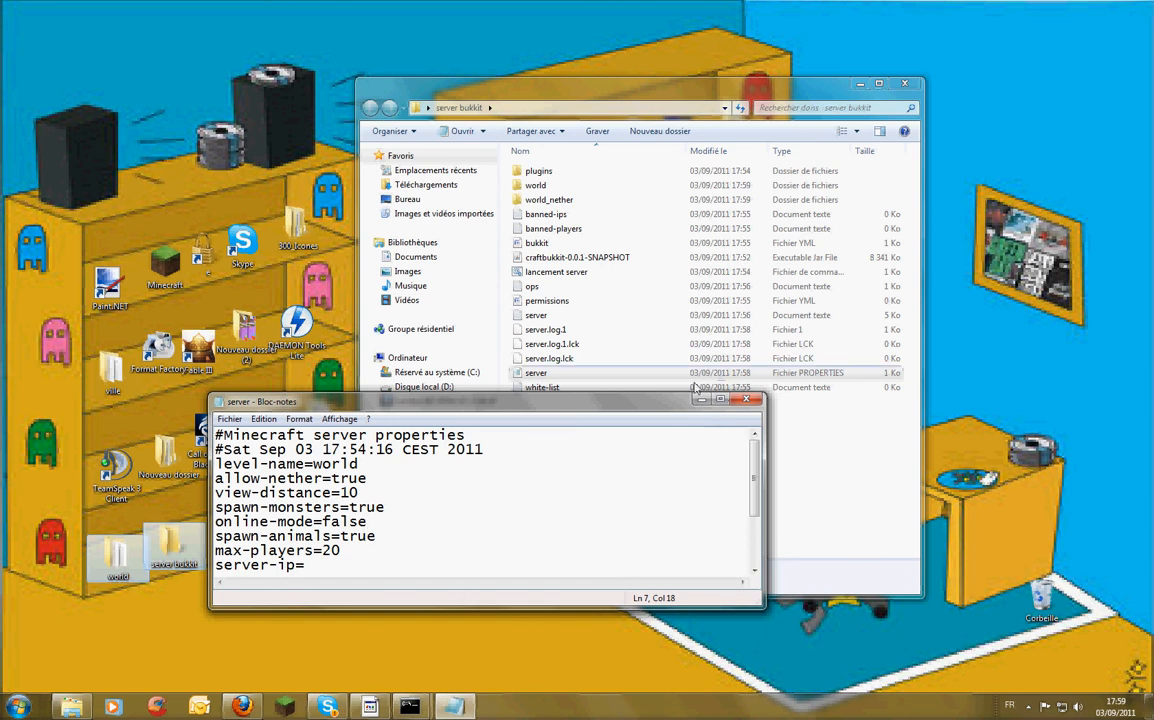
{"action": "left_click", "coordinate": [409, 706]}
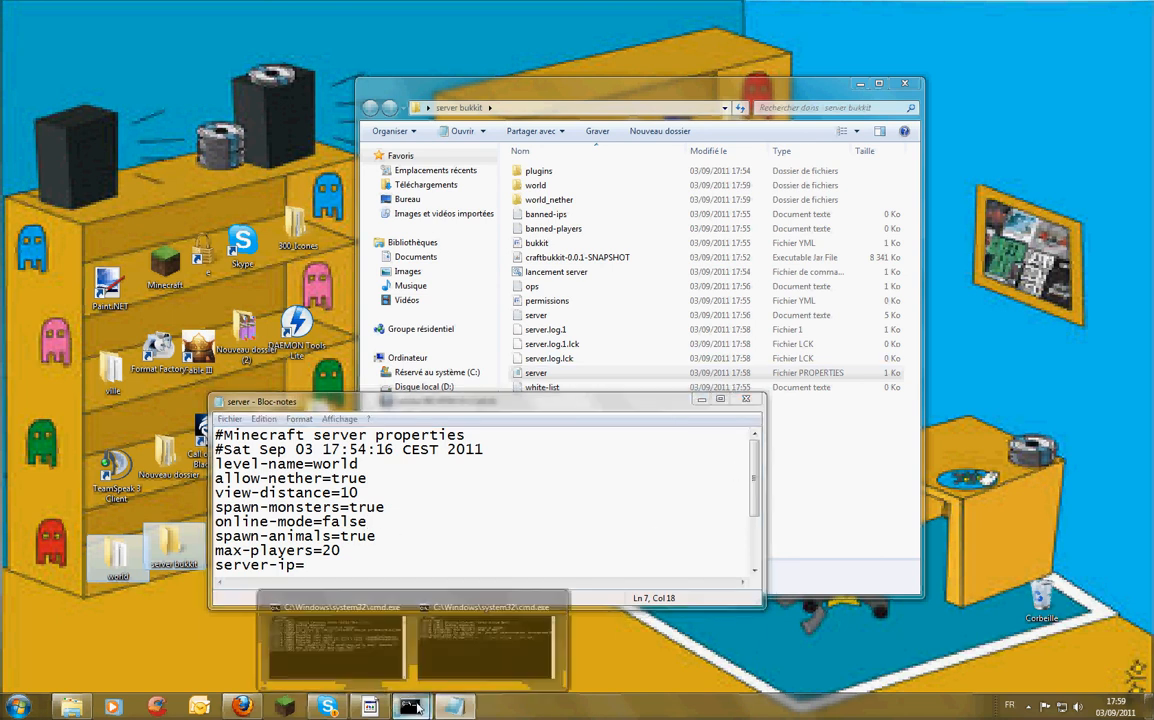
{"action": "left_click", "coordinate": [385, 642]}
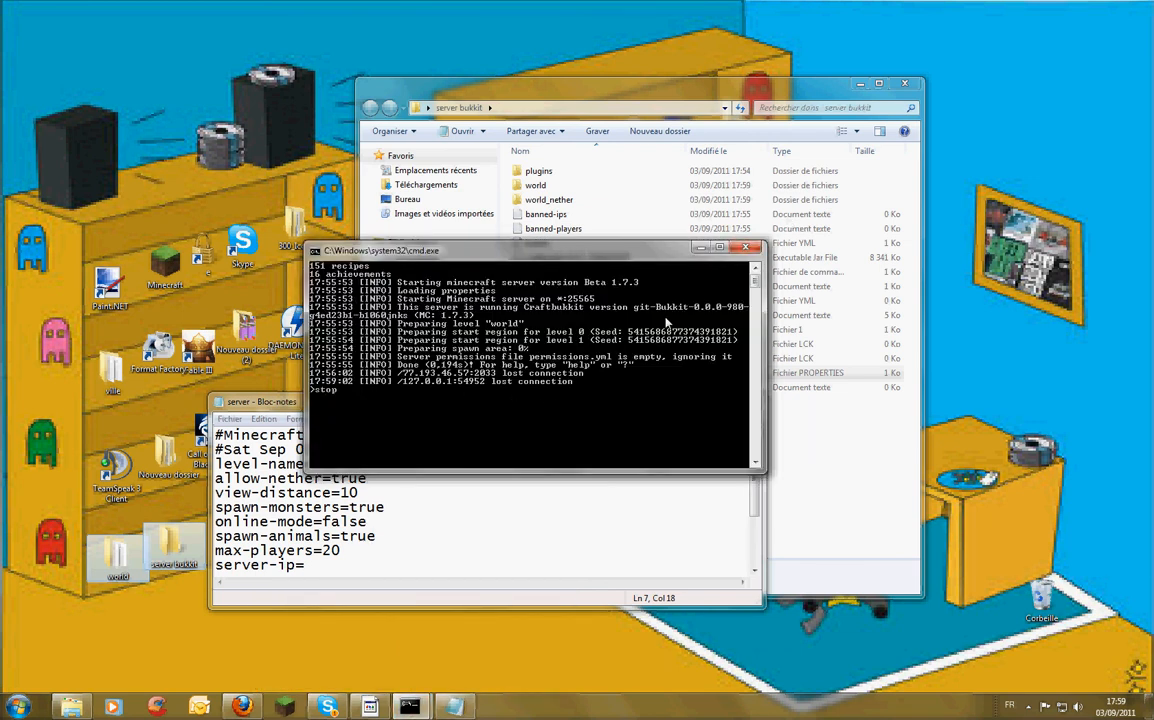
{"action": "key", "text": "Return"}
{"action": "key", "text": "Return"}
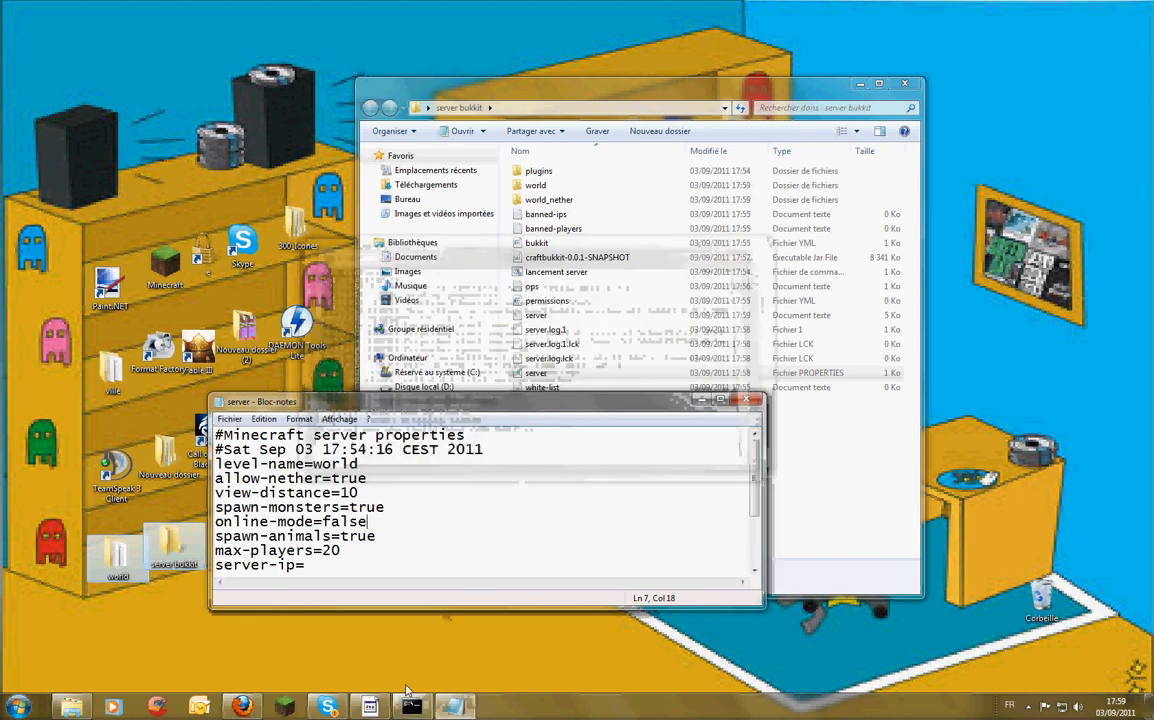
- Send the stop command to the remaining server console, then close that console and the server properties file
{"action": "left_click", "coordinate": [411, 706]}
{"action": "type", "text": "stop"}
{"action": "key", "text": "Return"}
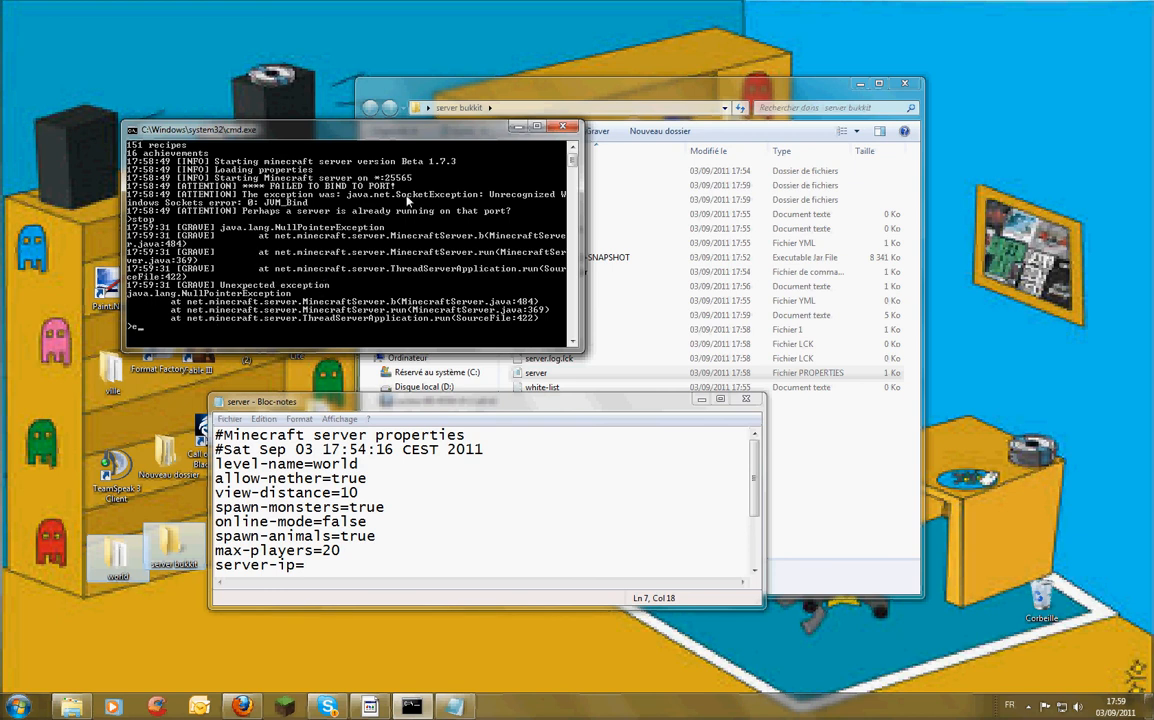
{"action": "left_click", "coordinate": [564, 127]}
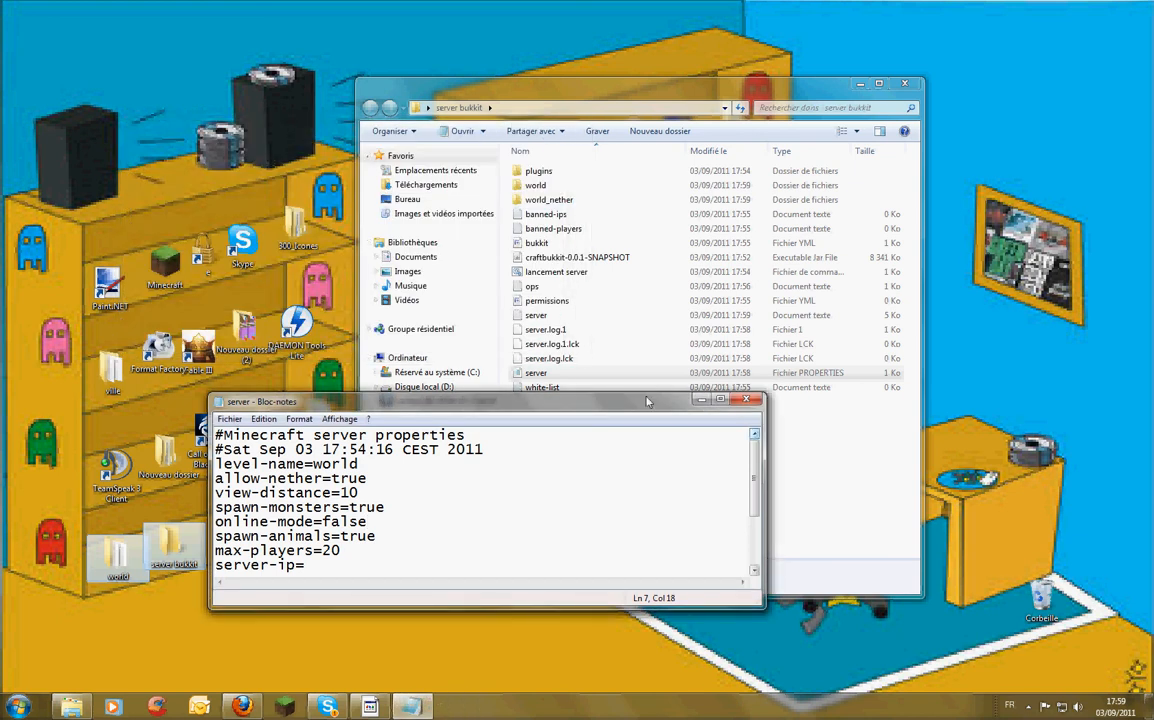
{"action": "left_click", "coordinate": [745, 401]}
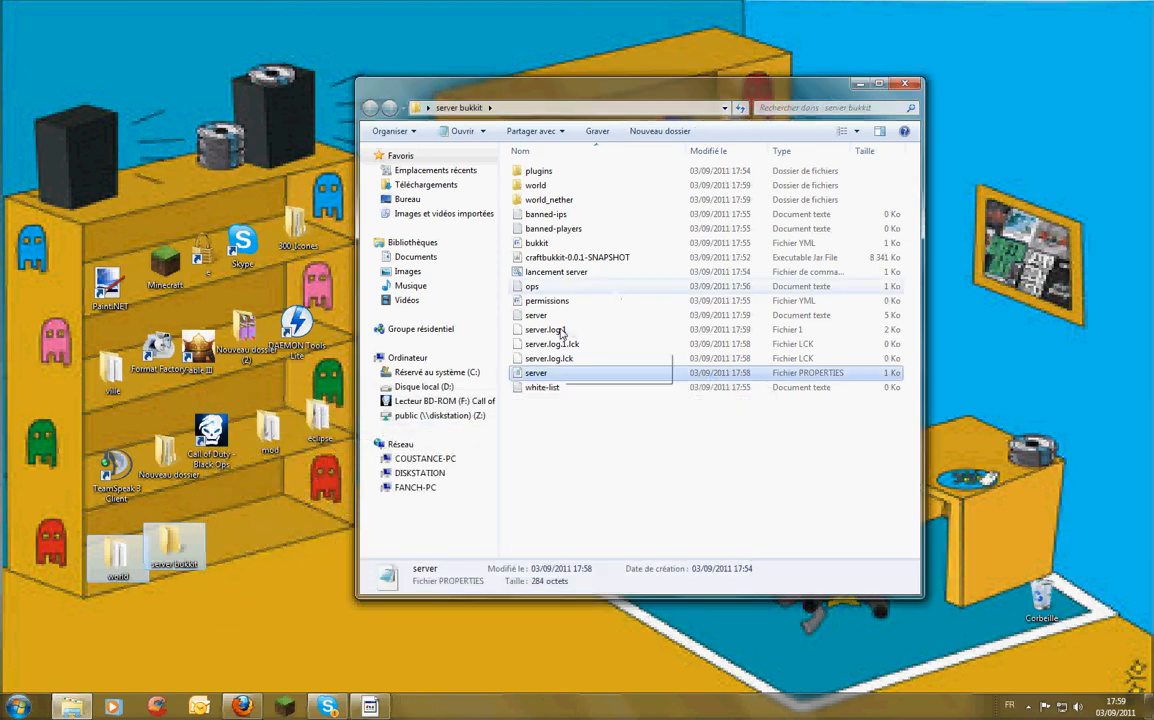
- Restart the server with the "lancement server" file and minimise its console and the folder window
{"action": "double_click", "coordinate": [560, 271]}
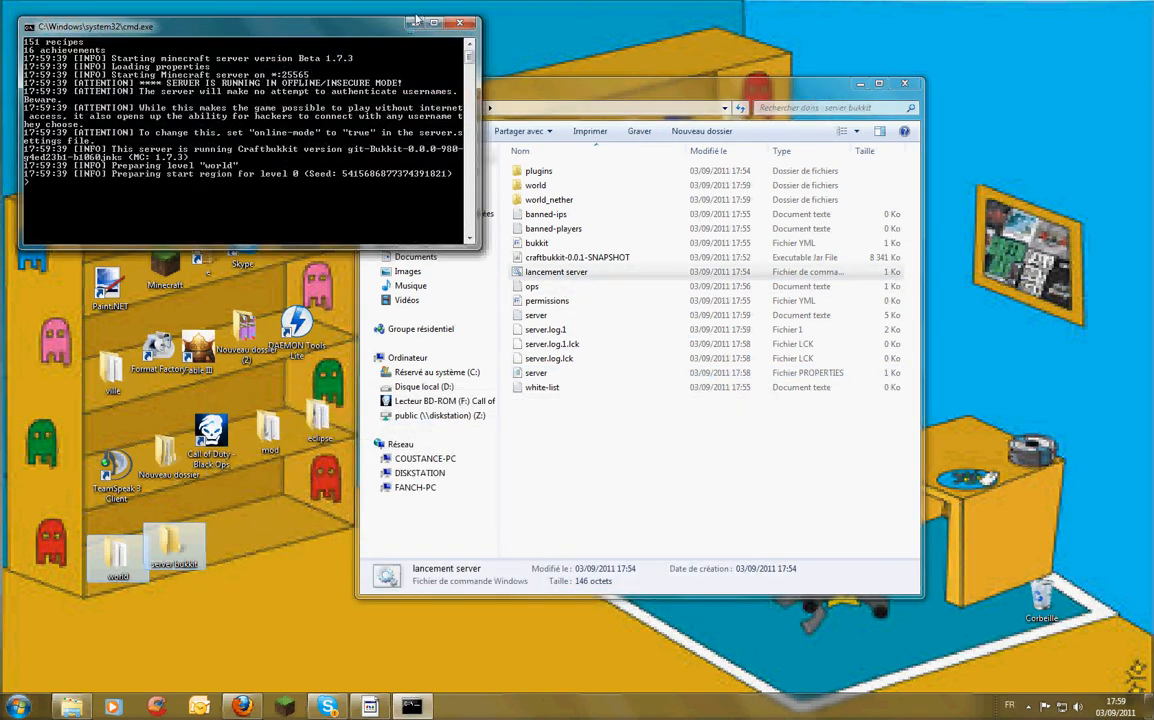
{"action": "left_click", "coordinate": [417, 24]}
{"action": "left_click", "coordinate": [860, 85]}
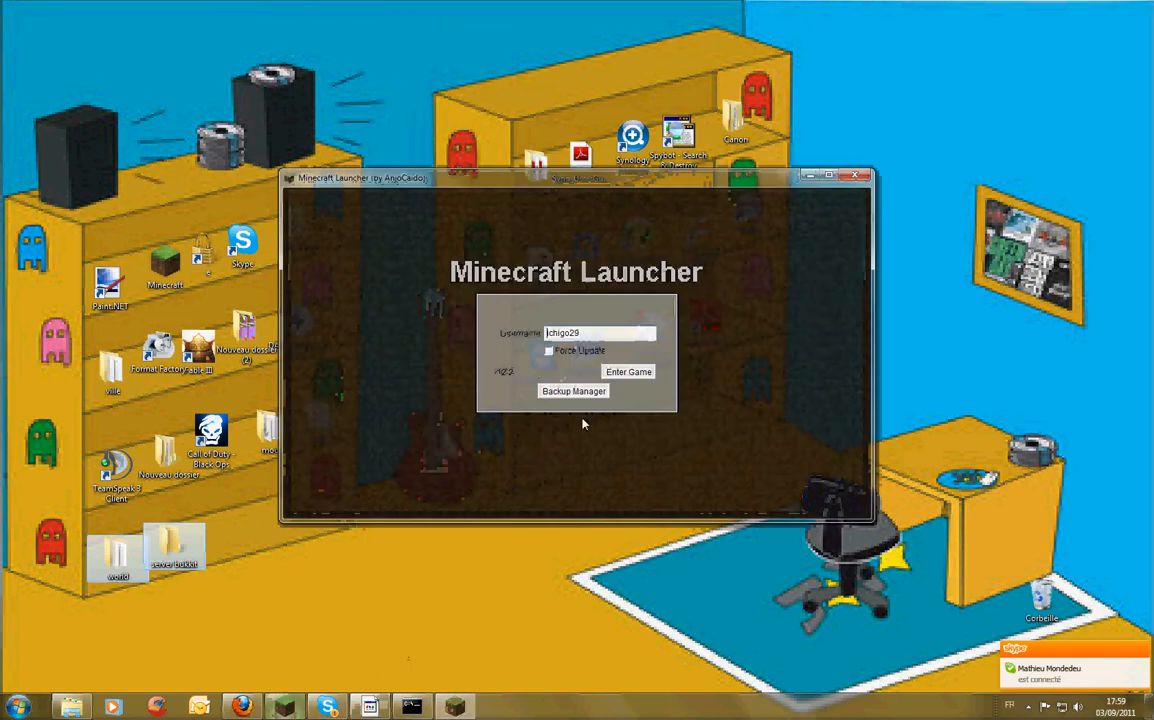
- Enter the game from the Minecraft launcher and connect to the multiplayer server at localhost
{"action": "left_click", "coordinate": [628, 376]}
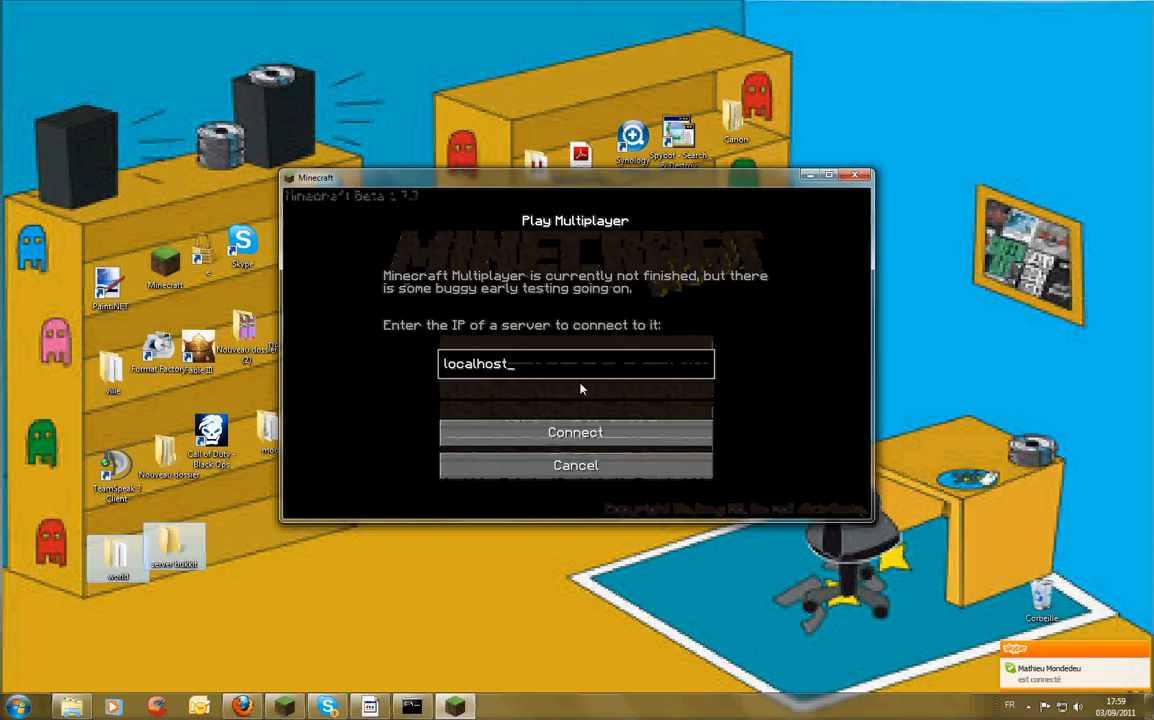
{"action": "left_click", "coordinate": [582, 379]}
{"action": "left_click", "coordinate": [600, 432]}
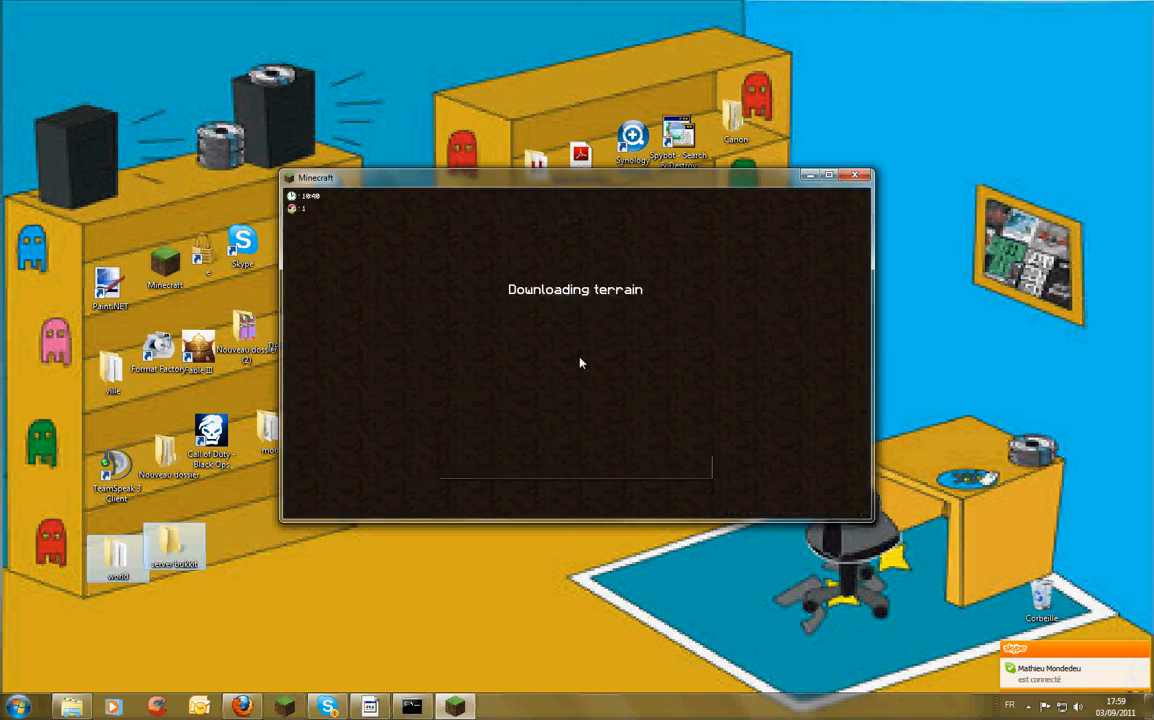
- Explore the server's world in Minecraft, crossing the grassy hills and descending to the gravel-edged ponds
{"action": "key", "text": "z"}
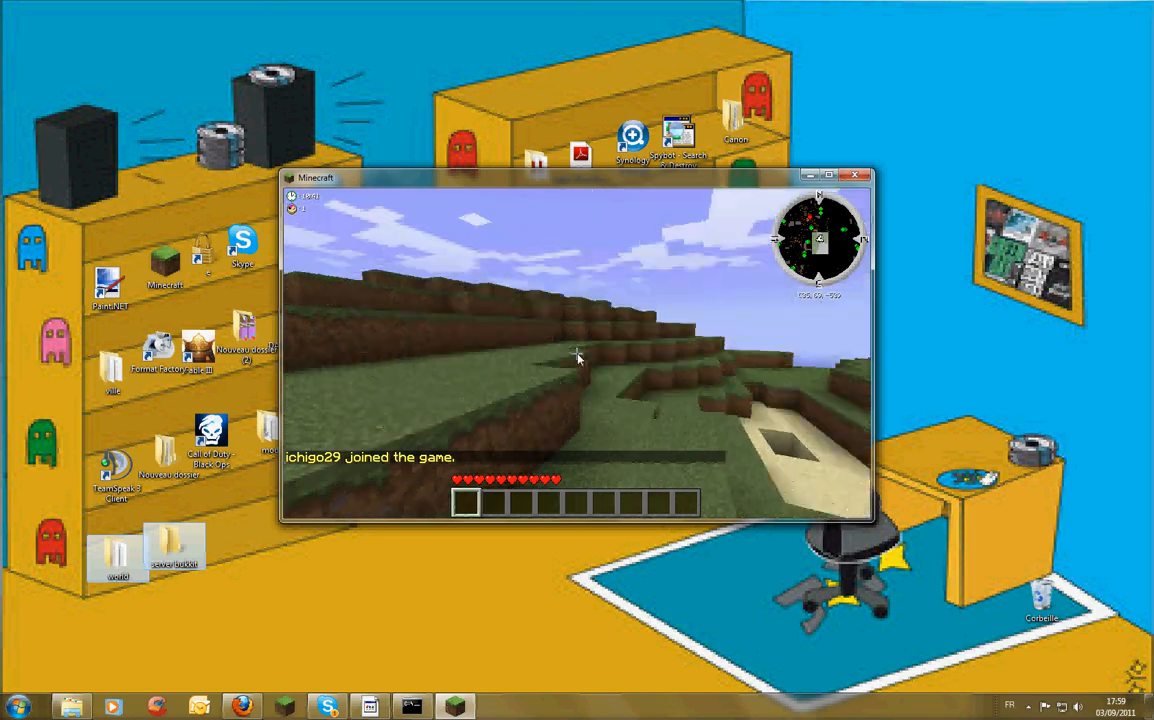
{"action": "key", "text": "z"}
{"action": "key", "text": "space"}
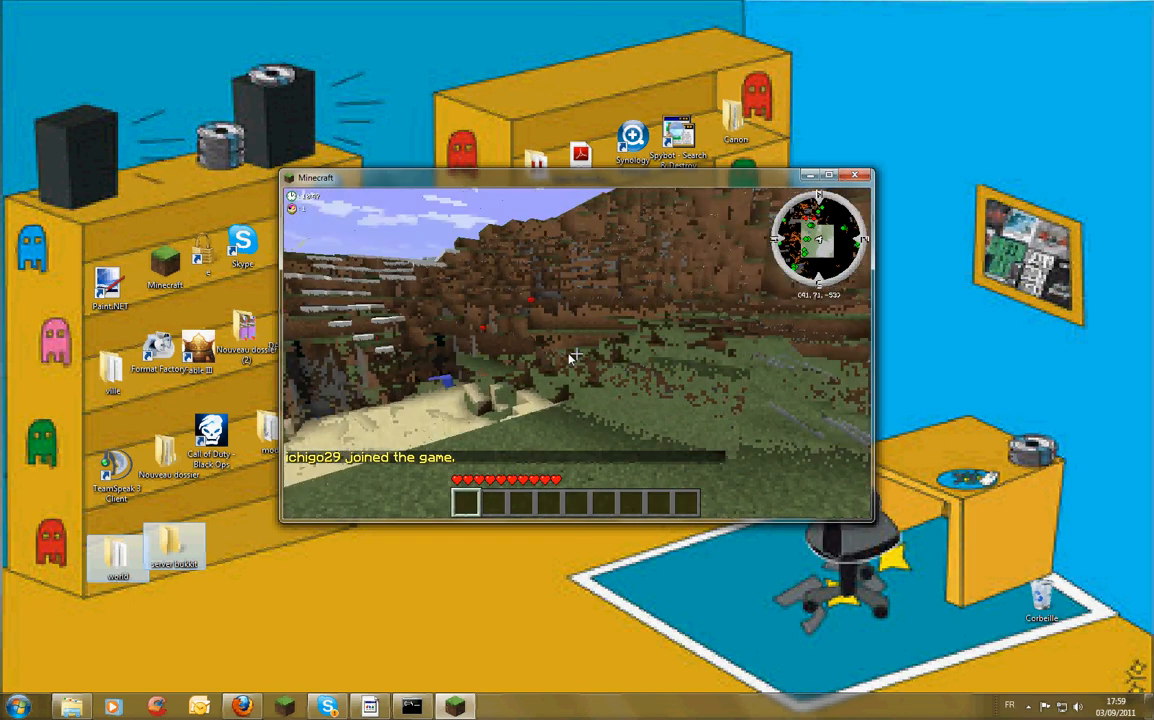
{"action": "key", "text": "z"}
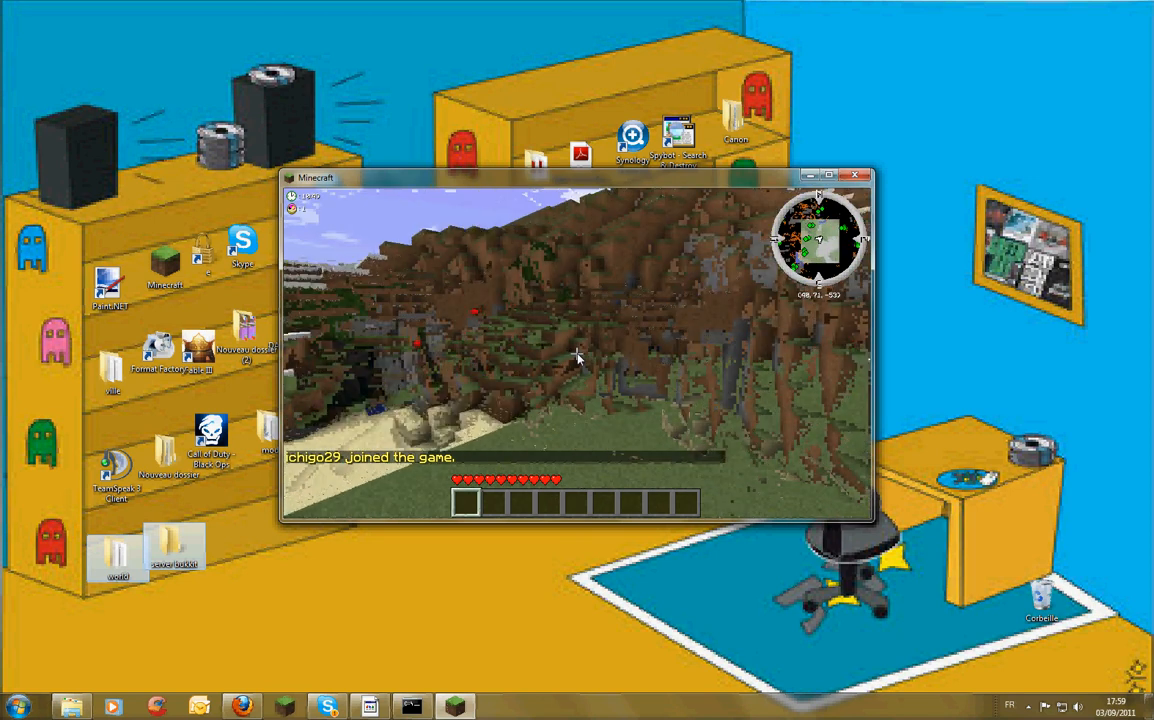
{"action": "key", "text": "space"}
{"action": "key", "text": "z"}
{"action": "key", "text": "space"}
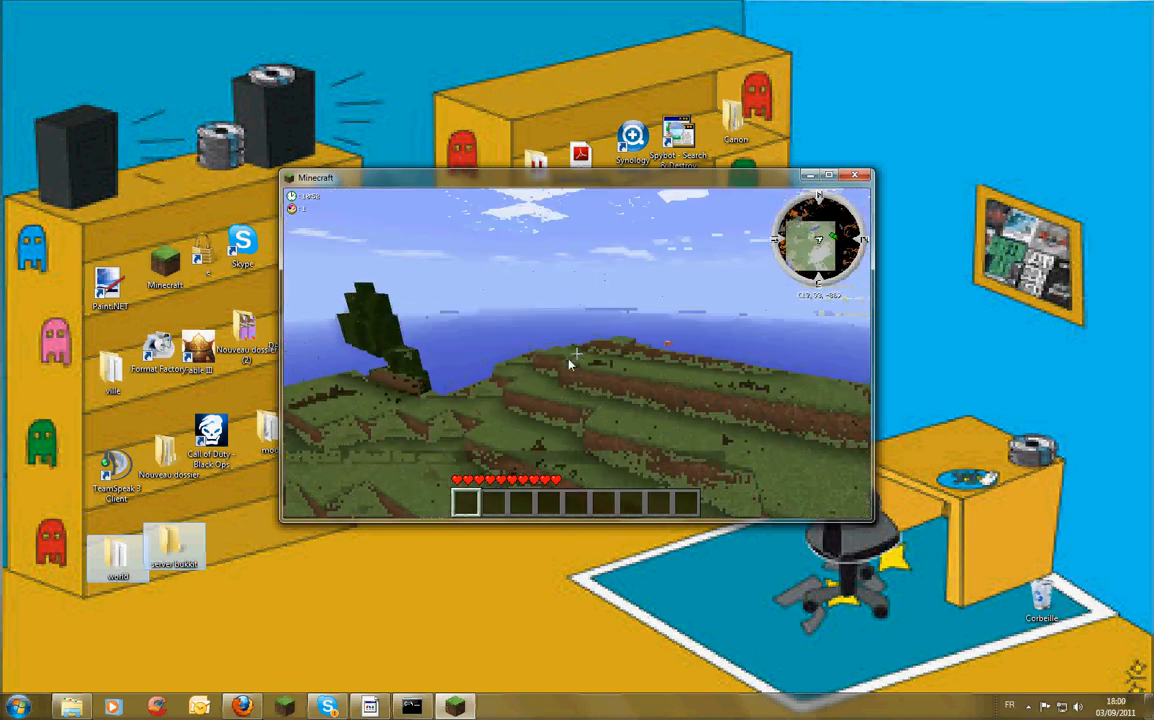
{"action": "key", "text": "z"}
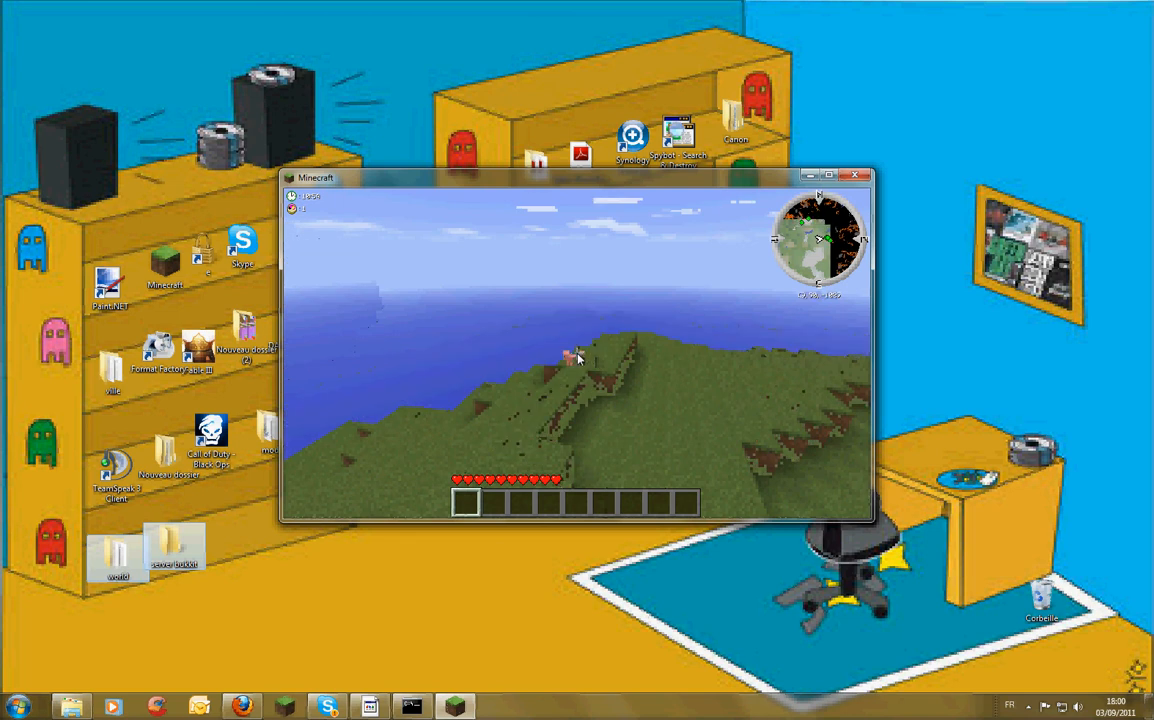
{"action": "key", "text": "z"}
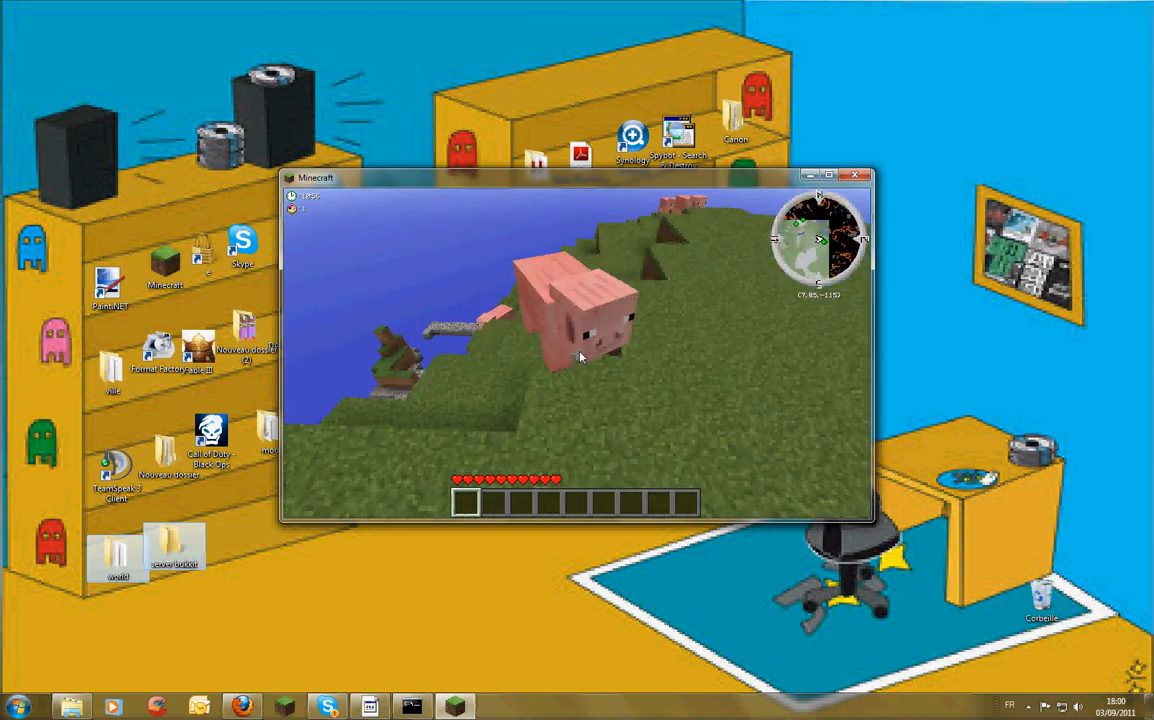
{"action": "key", "text": "z"}
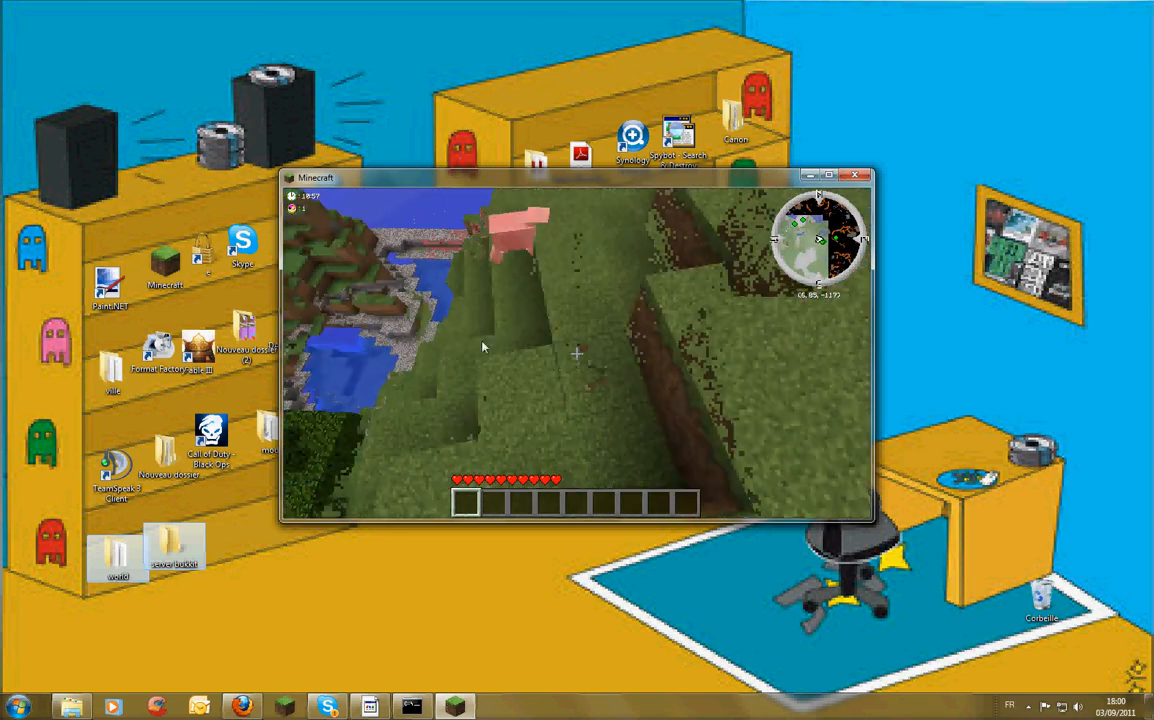
{"action": "key", "text": "z"}
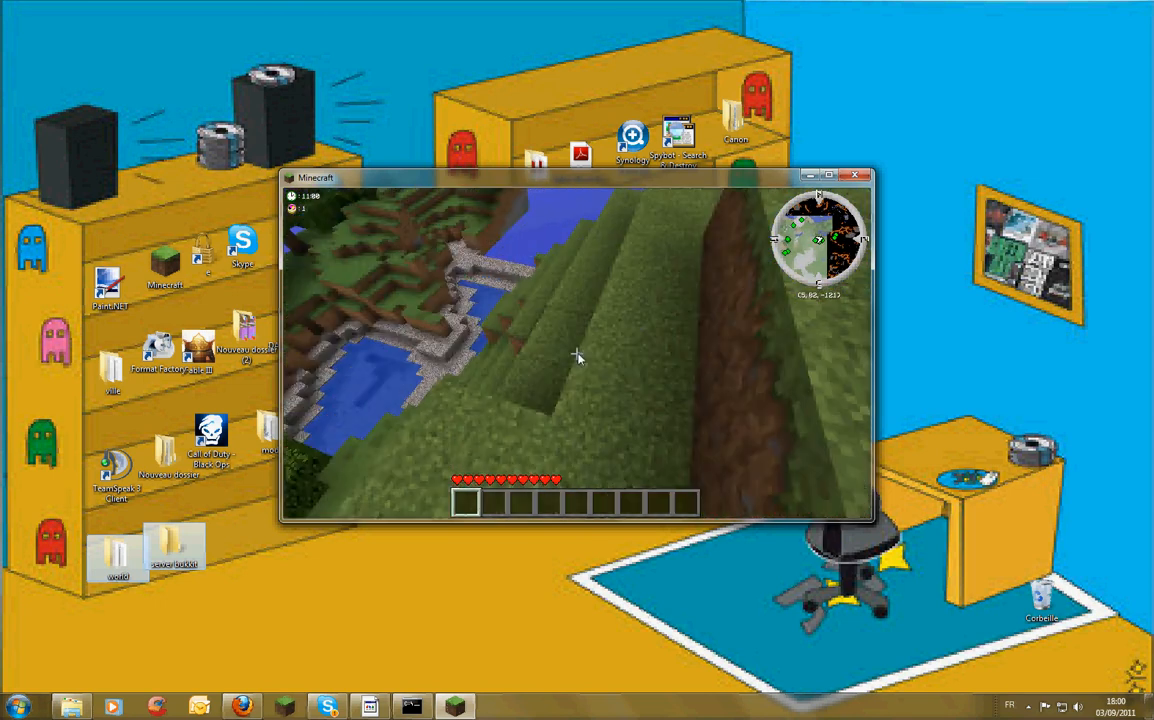
{"action": "key", "text": "z"}
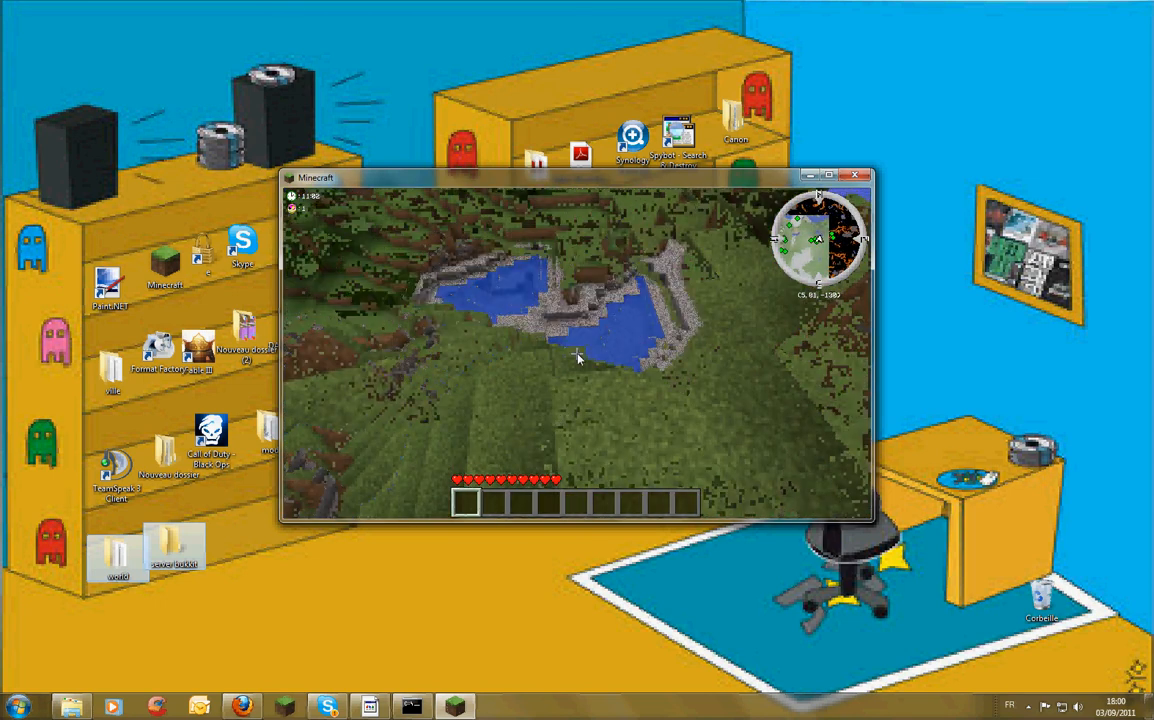
{"action": "key", "text": "z"}
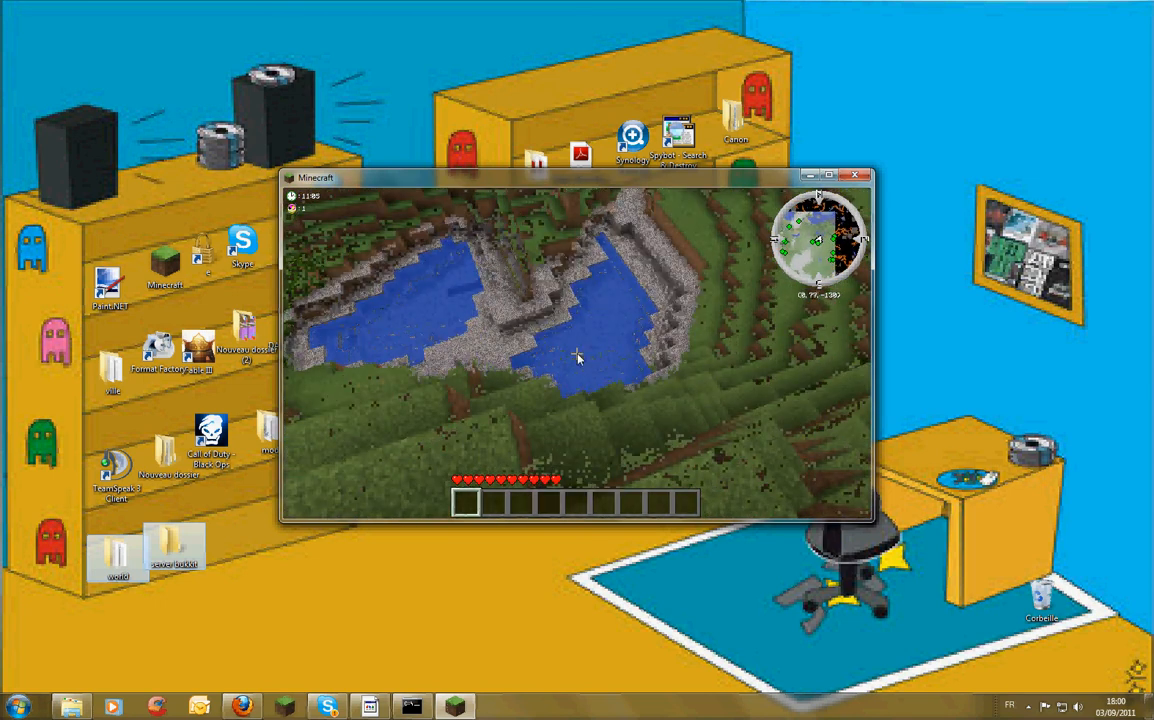
{"action": "key", "text": "z"}
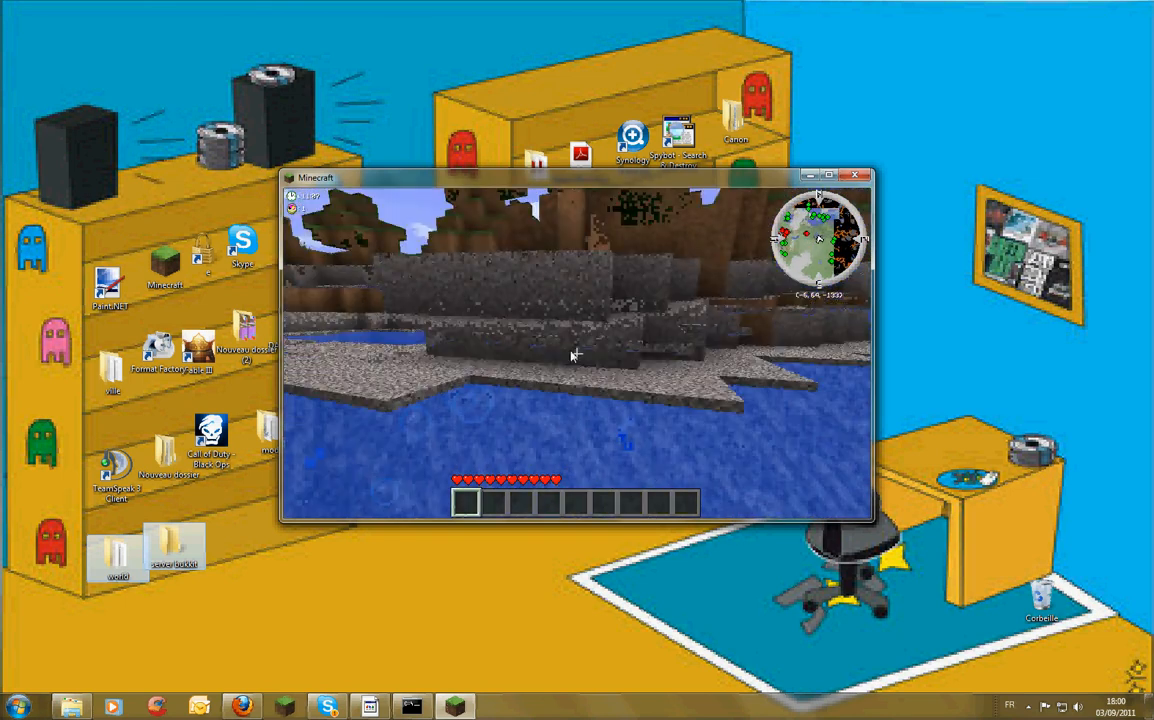
{"action": "key", "text": "z"}
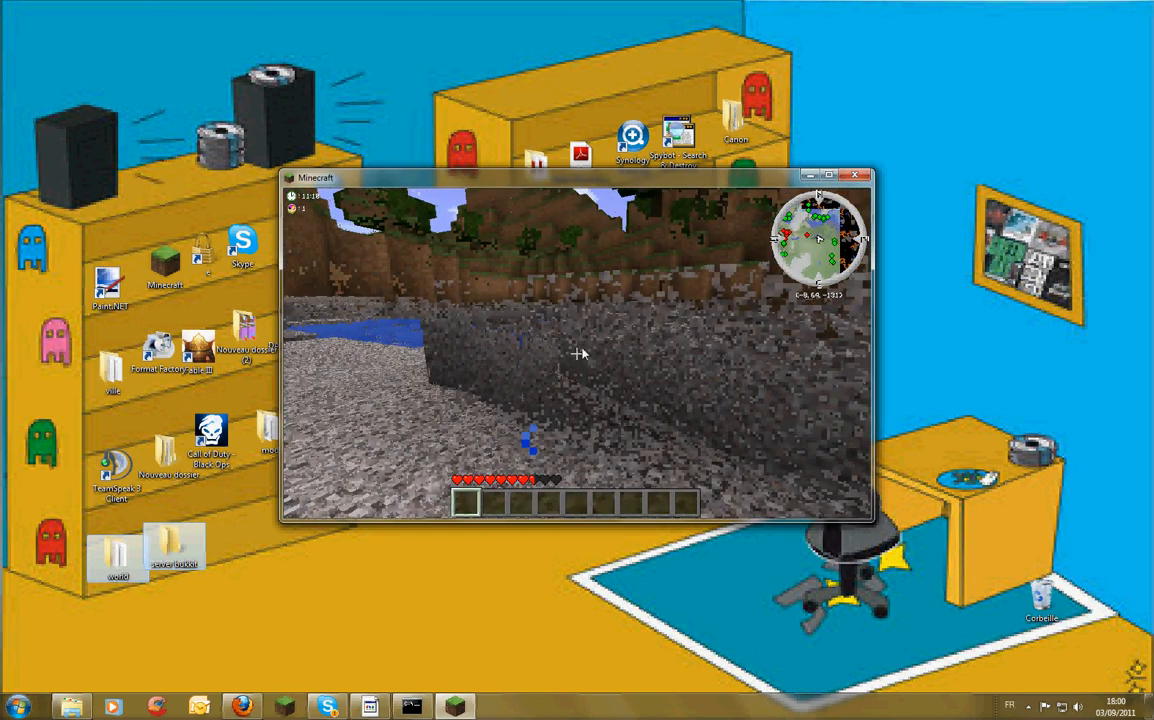
{"action": "key", "text": "z"}
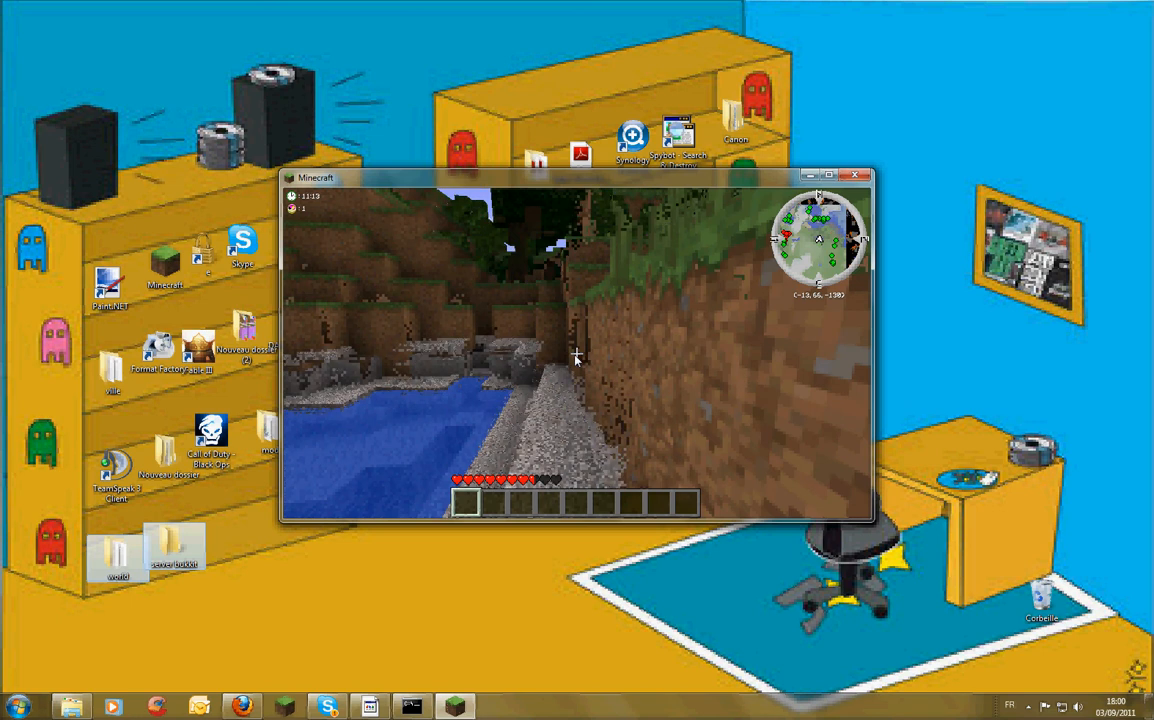
{"action": "key", "text": "z"}
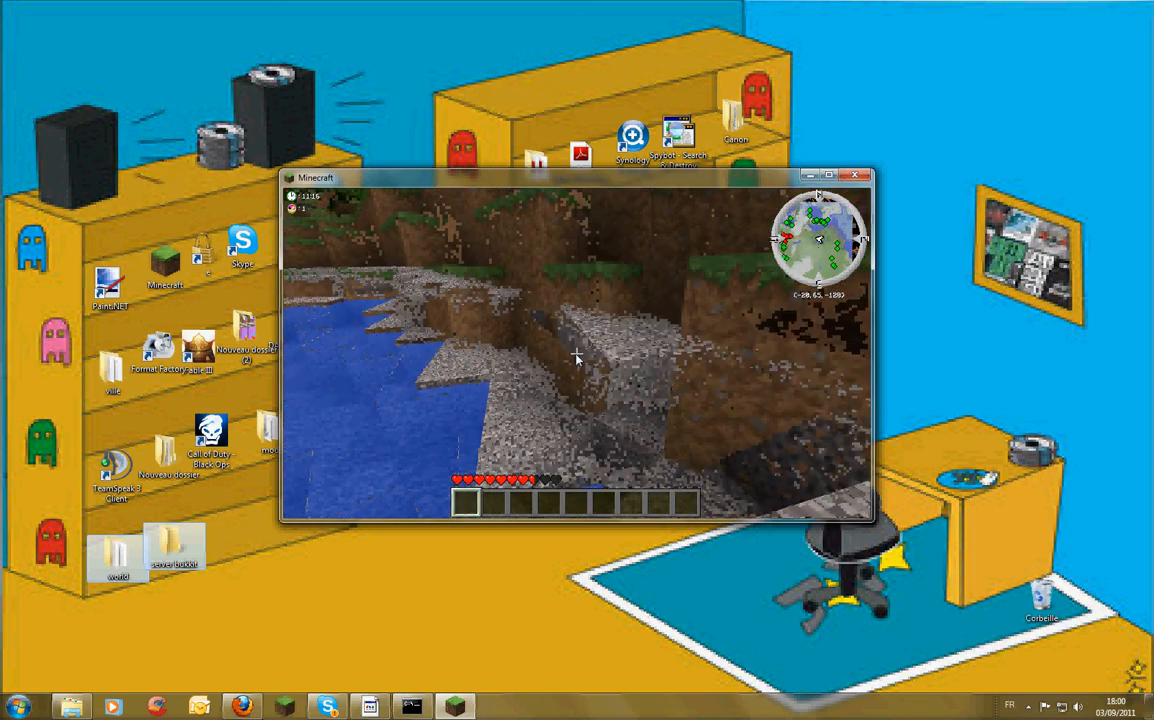
- Walk past the gravel-edged ponds to the pig on the grassy slope, and open the game menu
{"action": "key", "text": "z"}
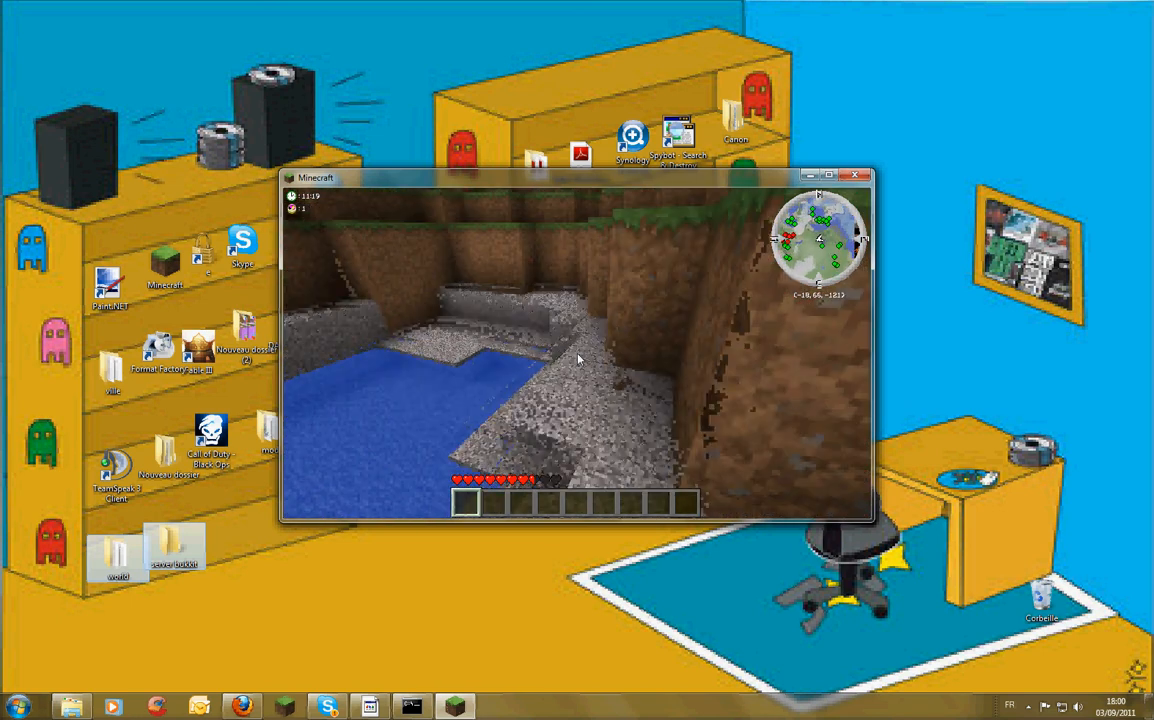
{"action": "key", "text": "z"}
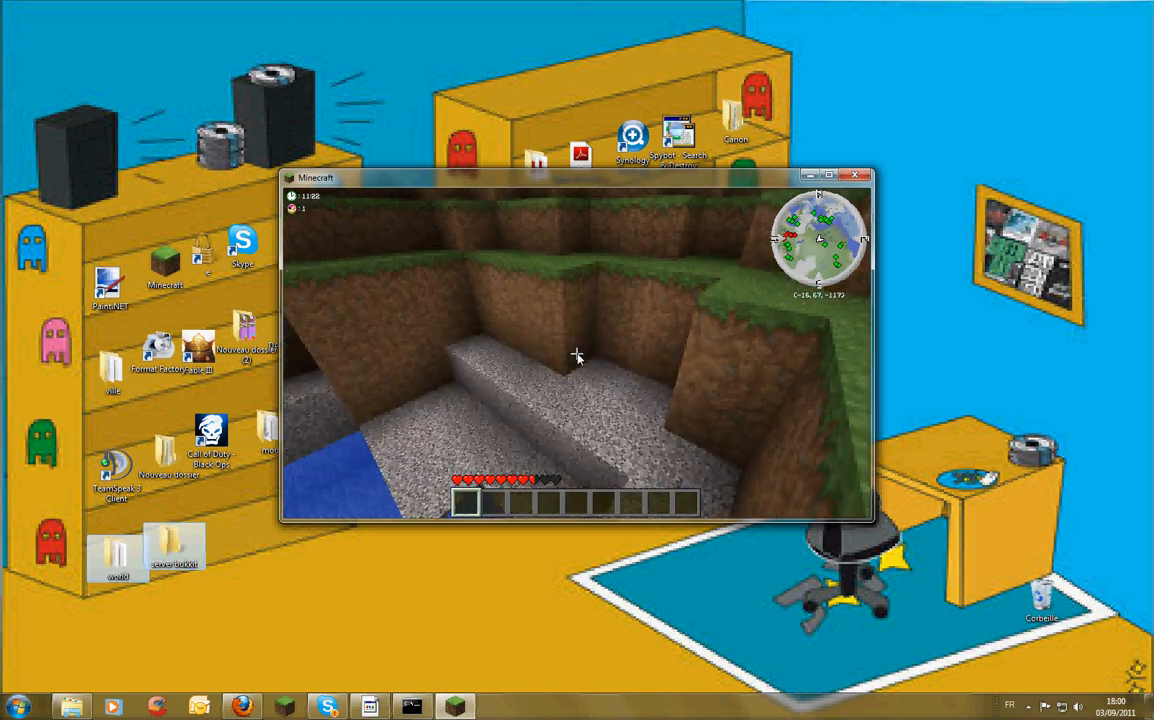
{"action": "key", "text": "z"}
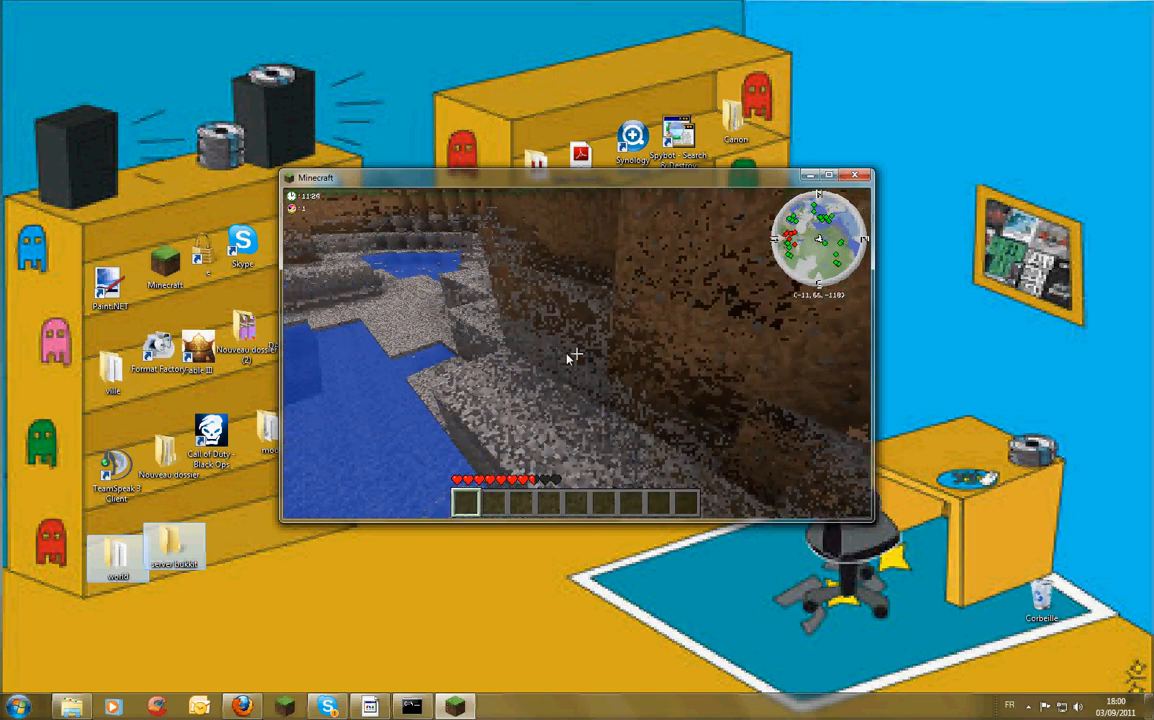
{"action": "key", "text": "z"}
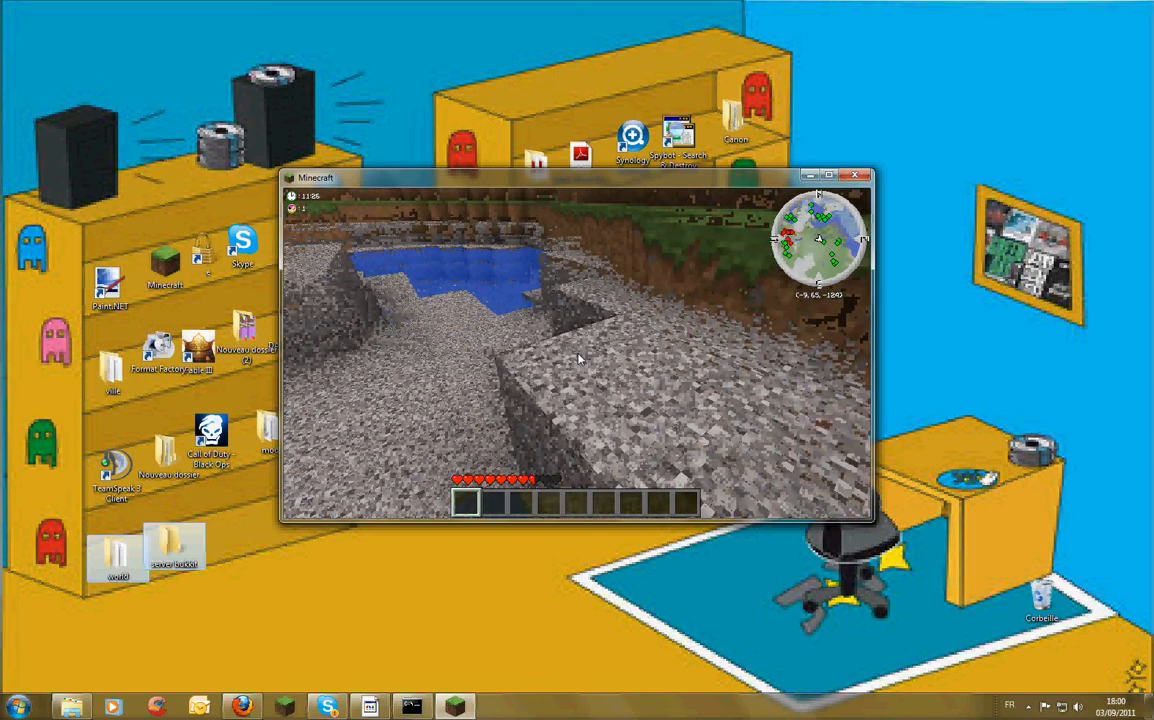
{"action": "key", "text": "z"}
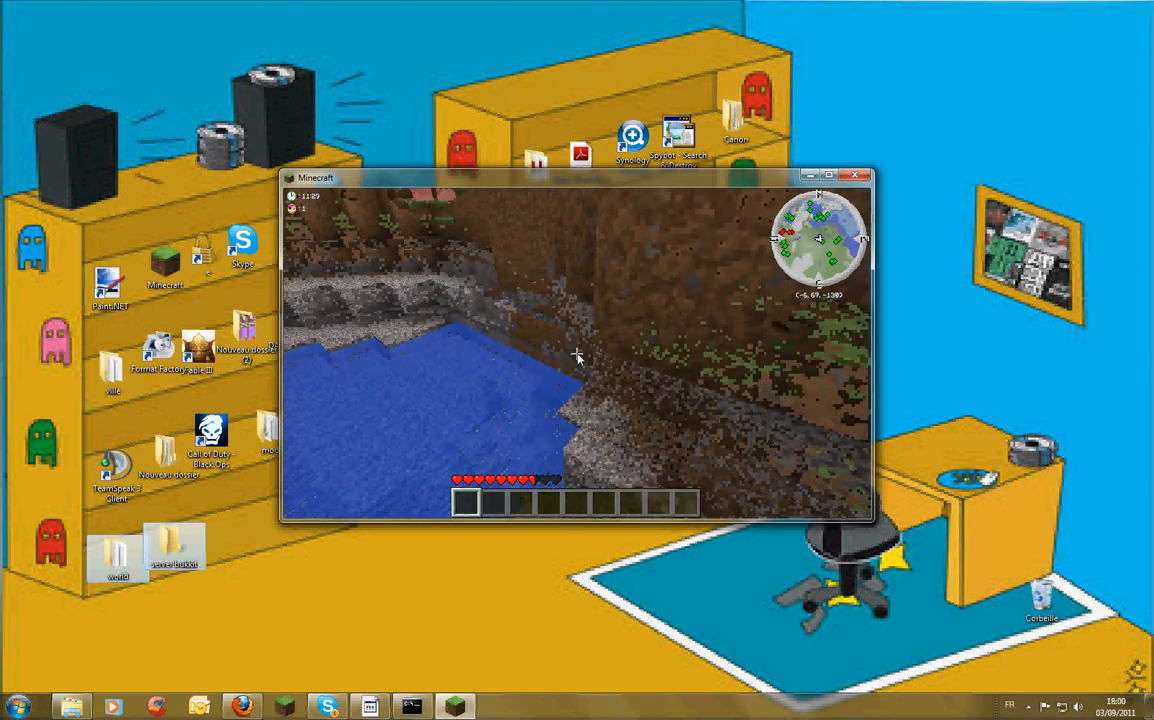
{"action": "key", "text": "z"}
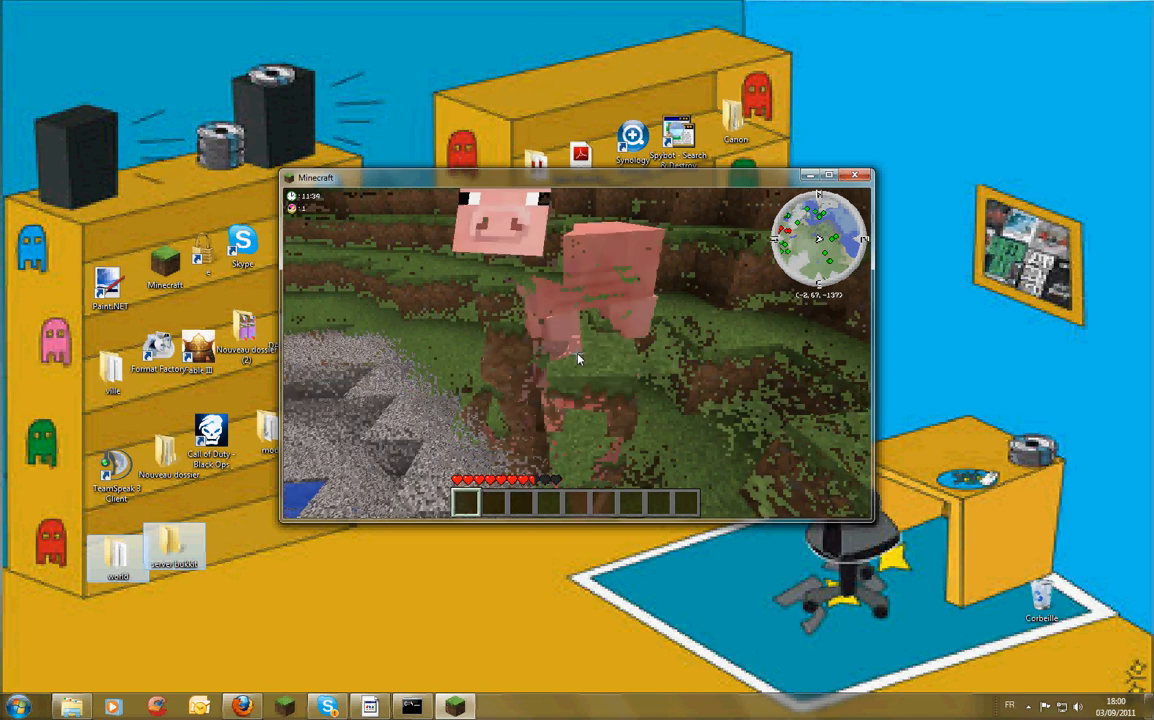
{"action": "key", "text": "Escape"}
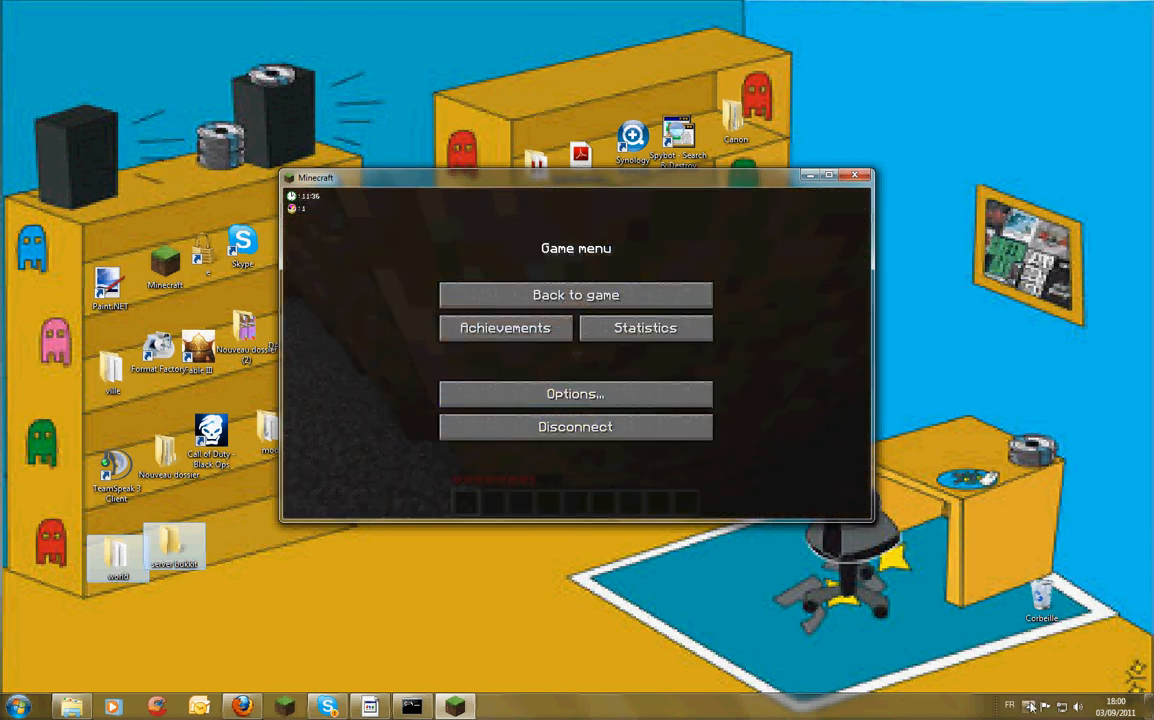